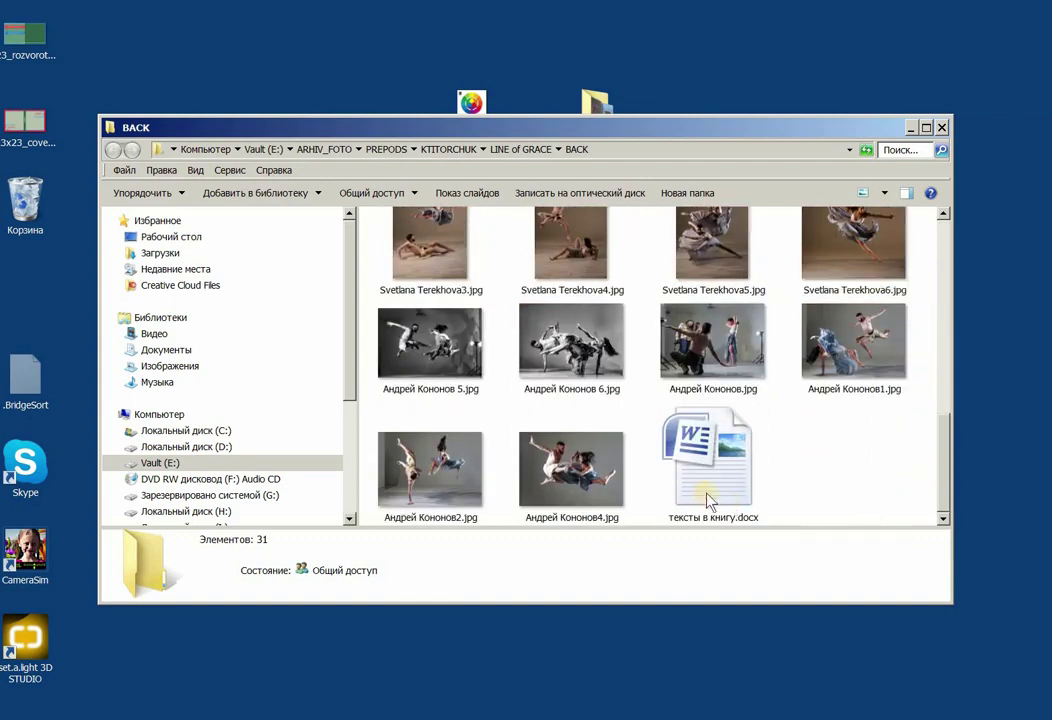
# Step: Review the BACK folder's book files: тексты в книгу.docx, 1CYFRA-BLACK.png, 23_rozvorot_slimbook.jpg and 23x23_cover_slimbook_3_25.jpg
pyautogui.click(706, 495)
pyautogui.moveTo(945, 490); pyautogui.dragTo(904, 239)
pyautogui.click(450, 270)
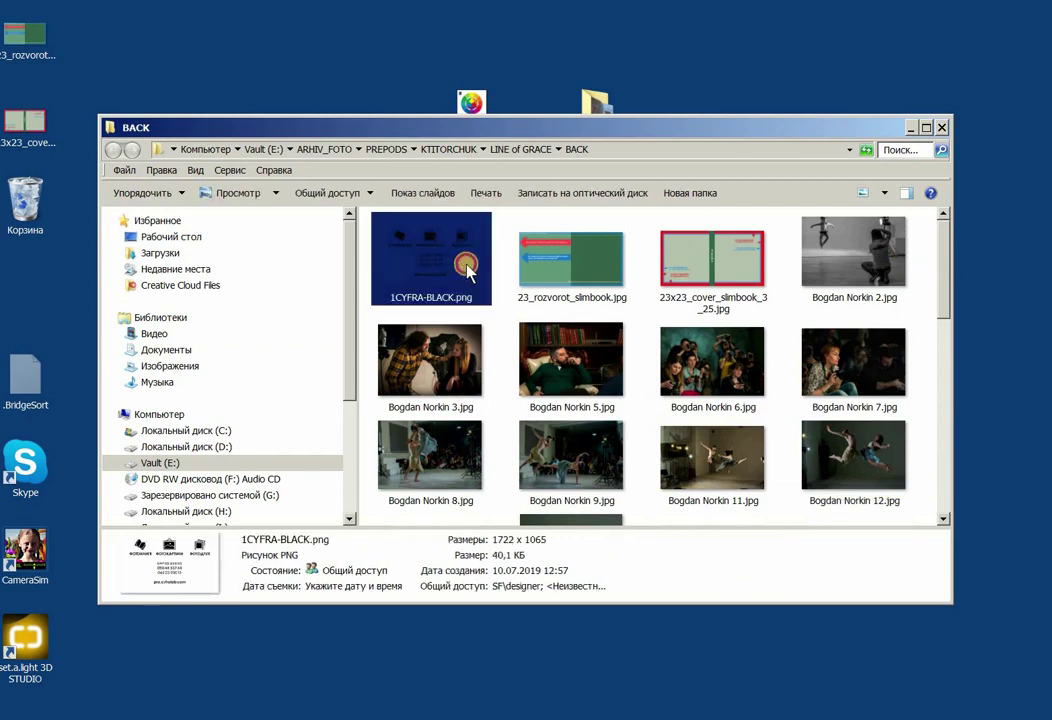
pyautogui.click(570, 262)
pyautogui.click(712, 262)
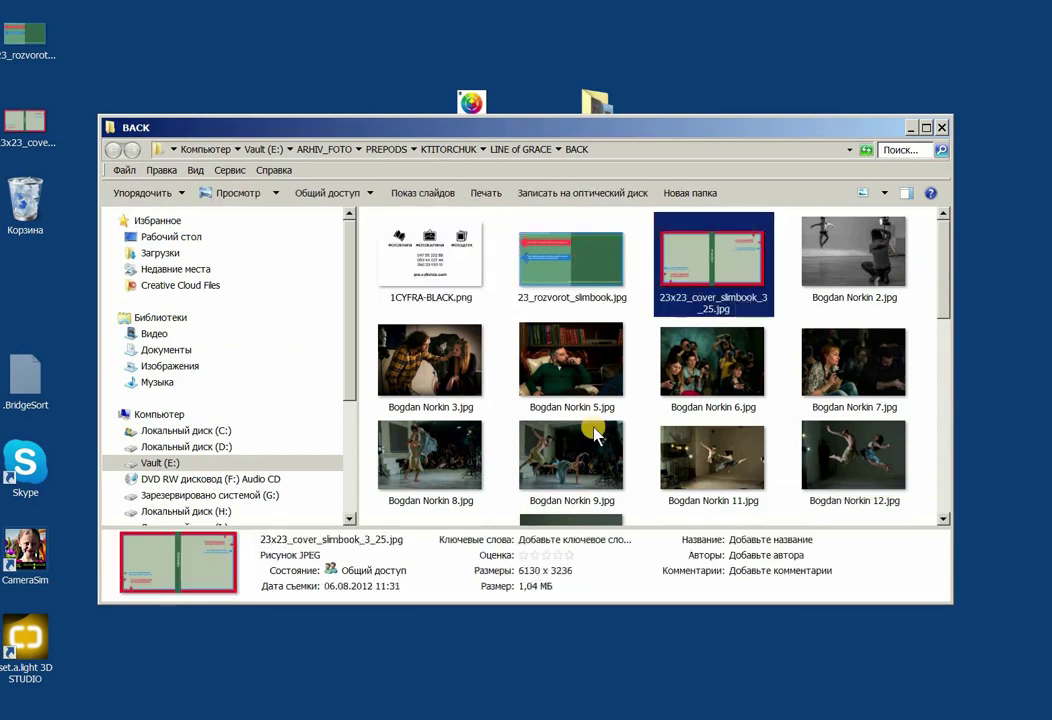
# Step: Switch to the browser and view the cover template and the light-background Цифролаб advert linked from the photo course page
pyautogui.hotkey('alt', 'Tab')
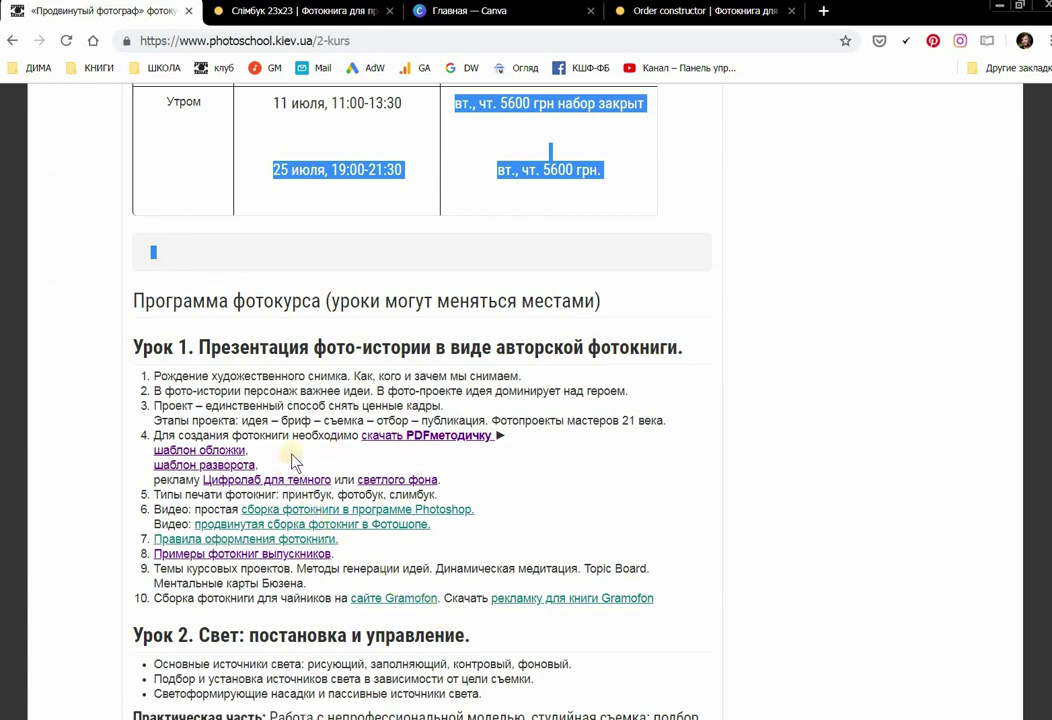
pyautogui.click(225, 452)
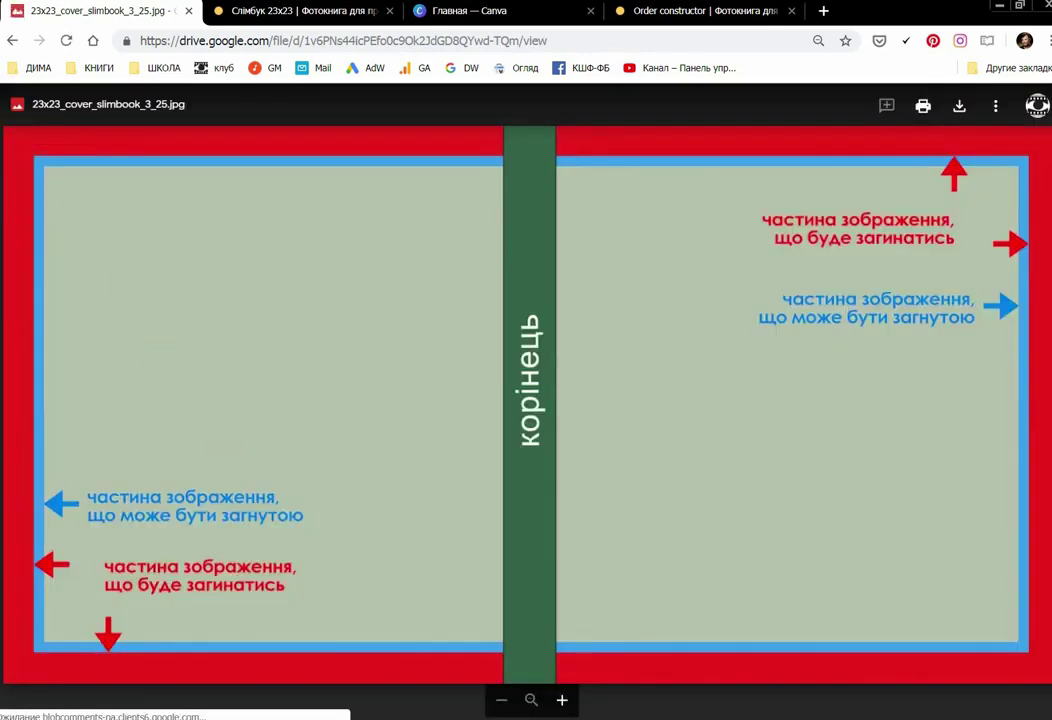
pyautogui.click(16, 42)
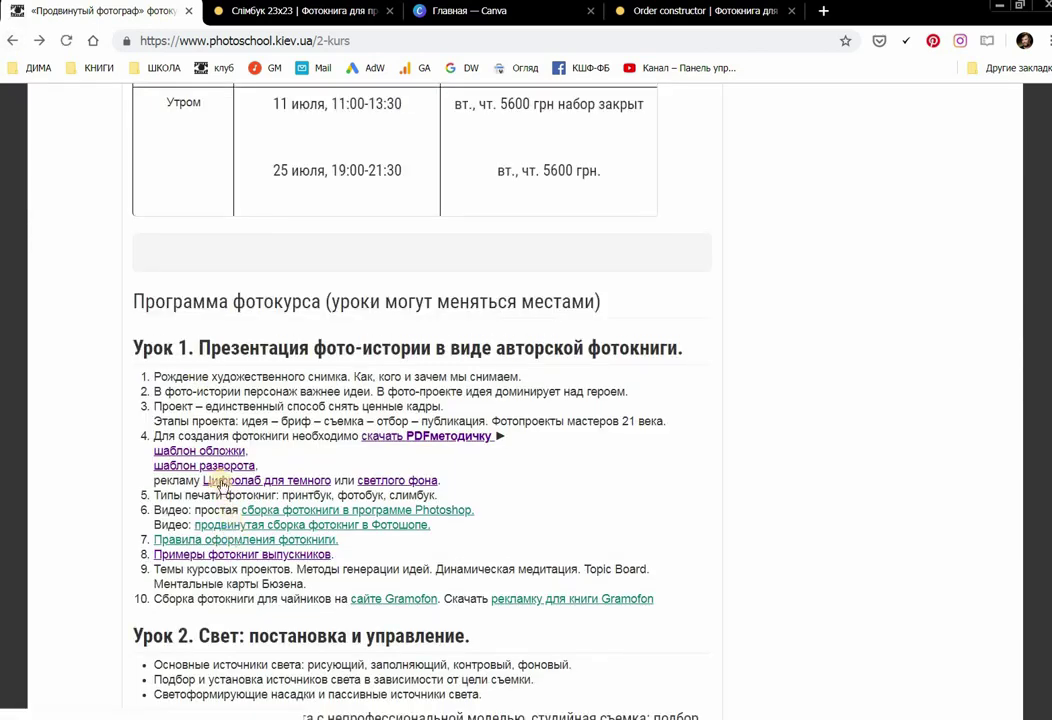
pyautogui.click(387, 484)
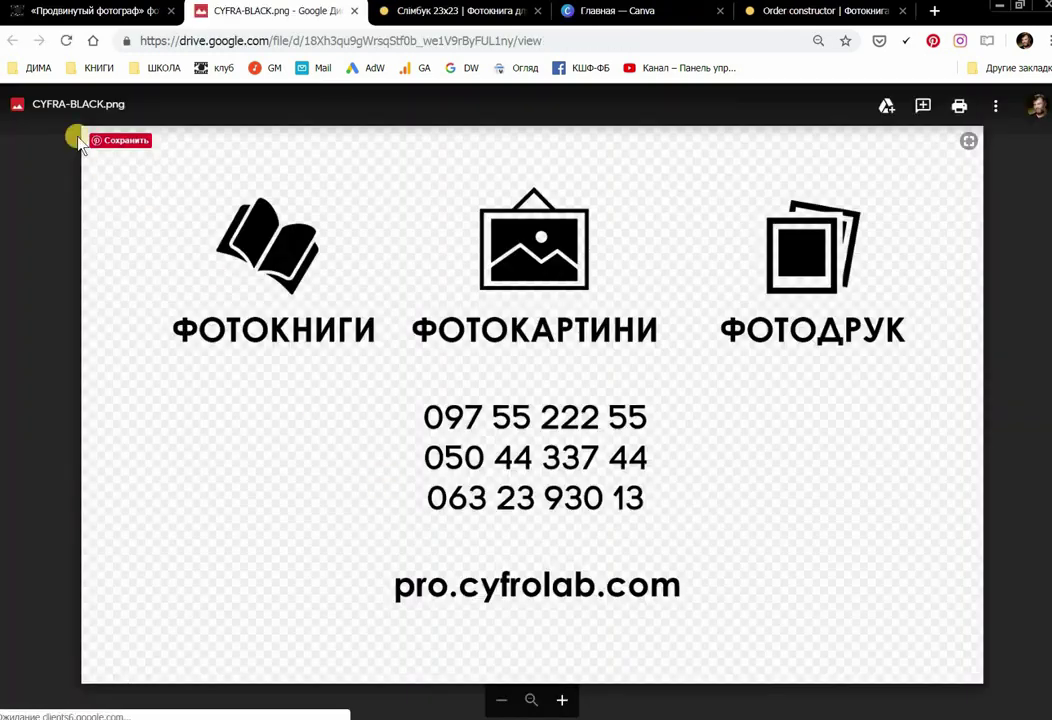
pyautogui.click(354, 11)
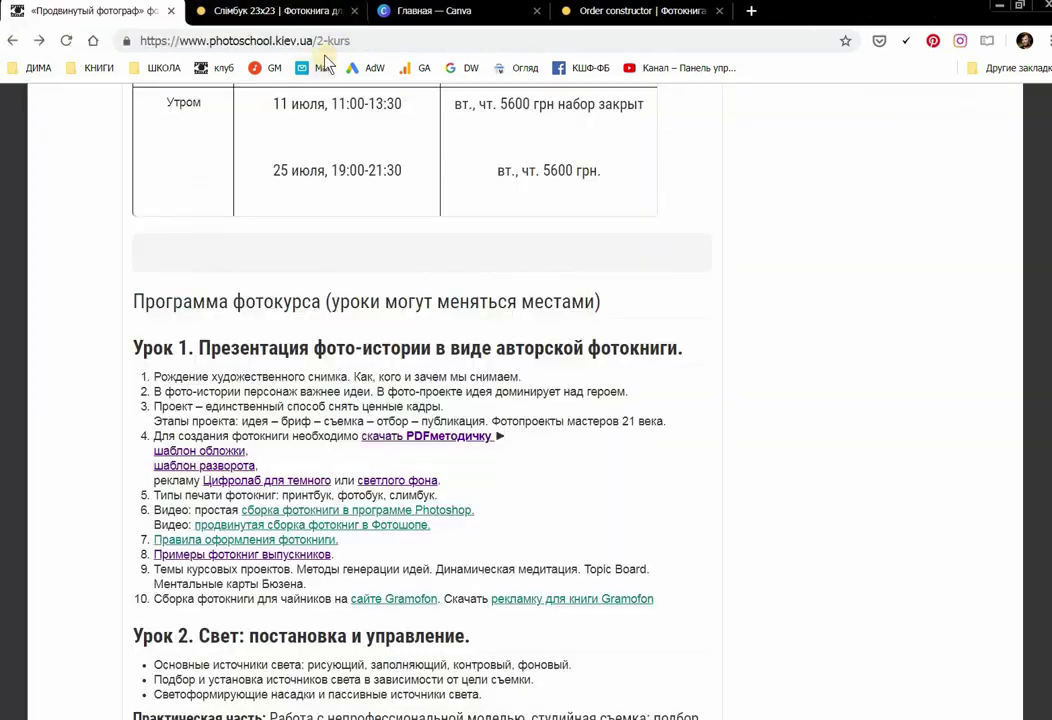
# Step: Open the SlimBook 23x23 photobook format page on the pro.cyfrolab site
pyautogui.click(260, 14)
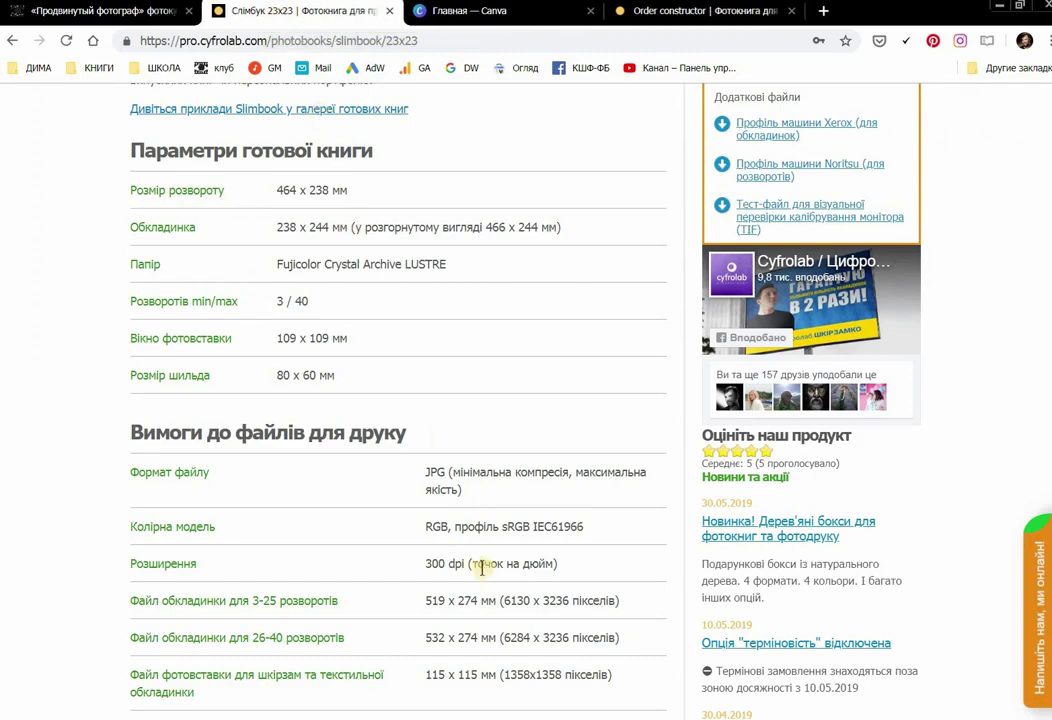
pyautogui.scroll(5, 481, 300)
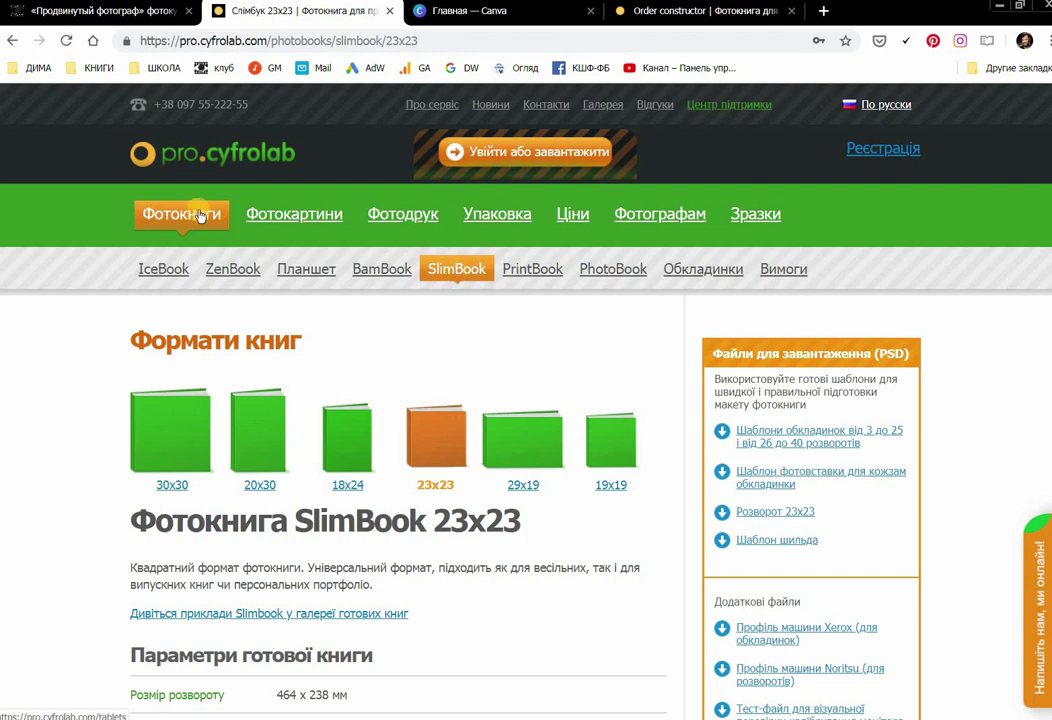
pyautogui.click(435, 487)
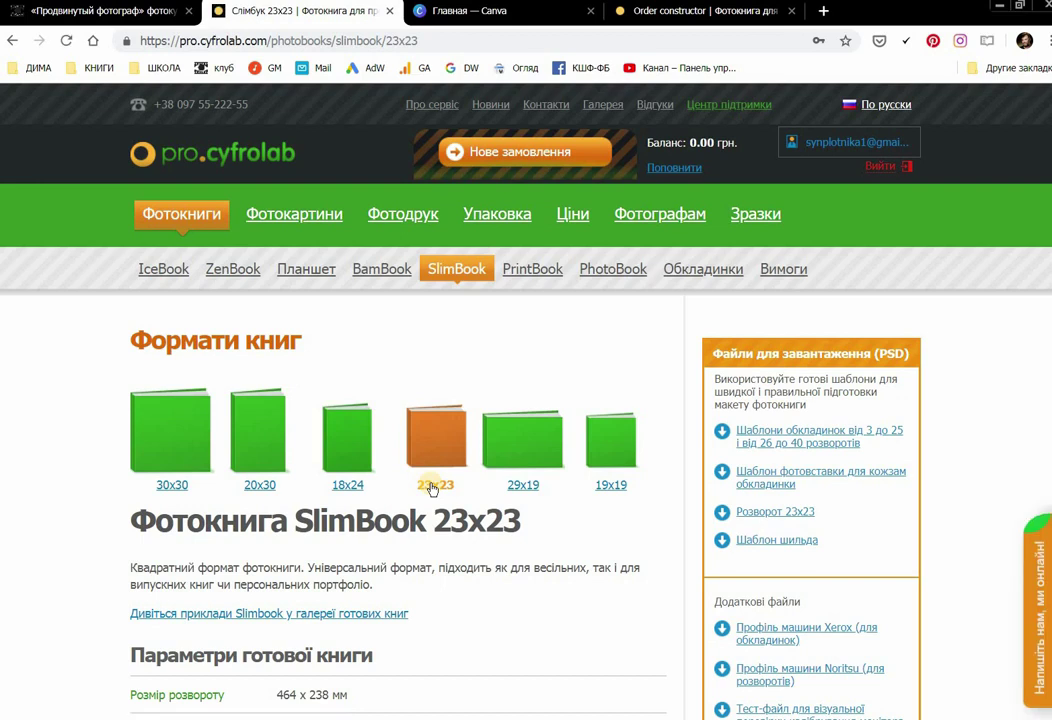
# Step: Examine the SlimBook 23x23 print requirements for file format, colour model, resolution and cover file size
pyautogui.scroll(-2, 573, 511)
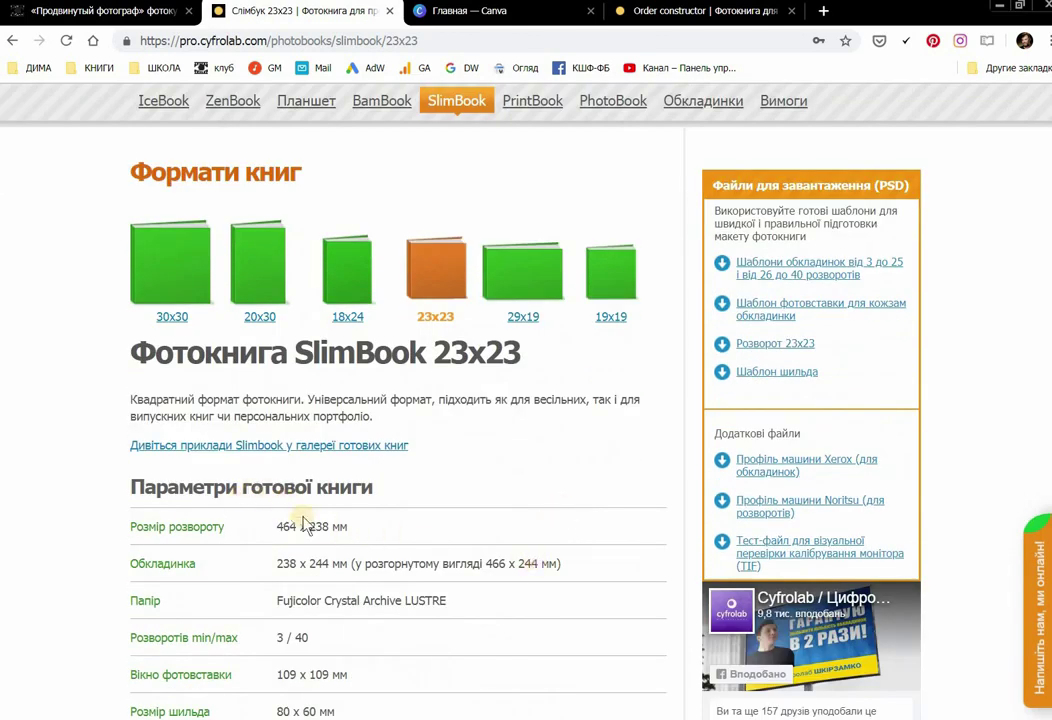
pyautogui.scroll(-5, 289, 513)
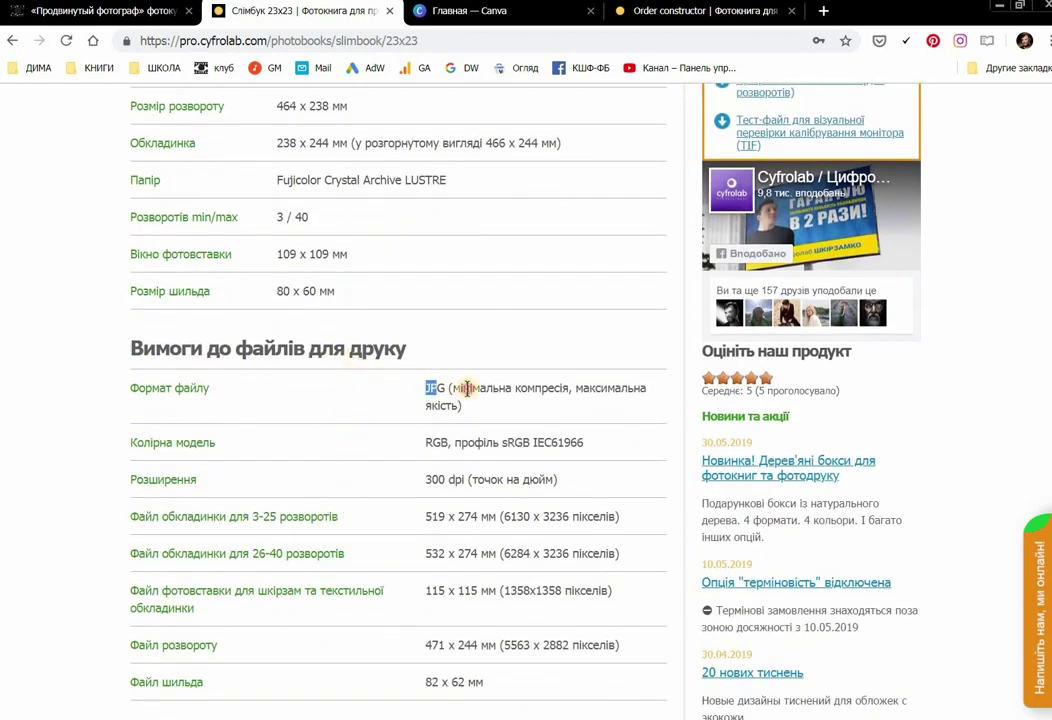
pyautogui.moveTo(437, 387); pyautogui.dragTo(491, 416)
pyautogui.tripleClick(478, 439)
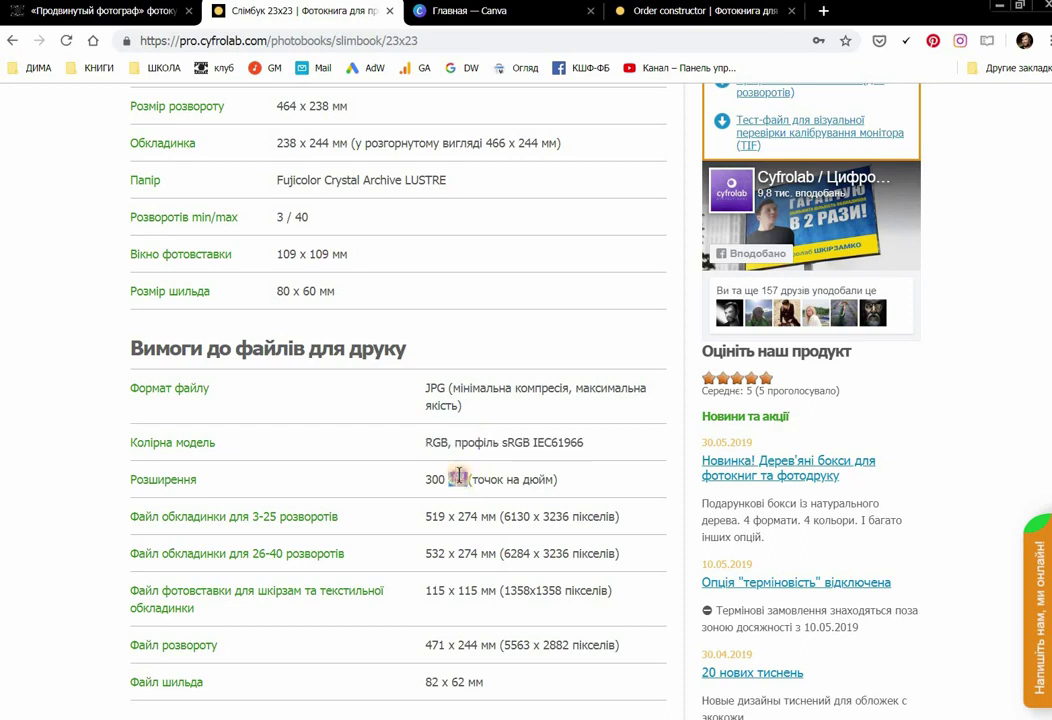
pyautogui.tripleClick(458, 477)
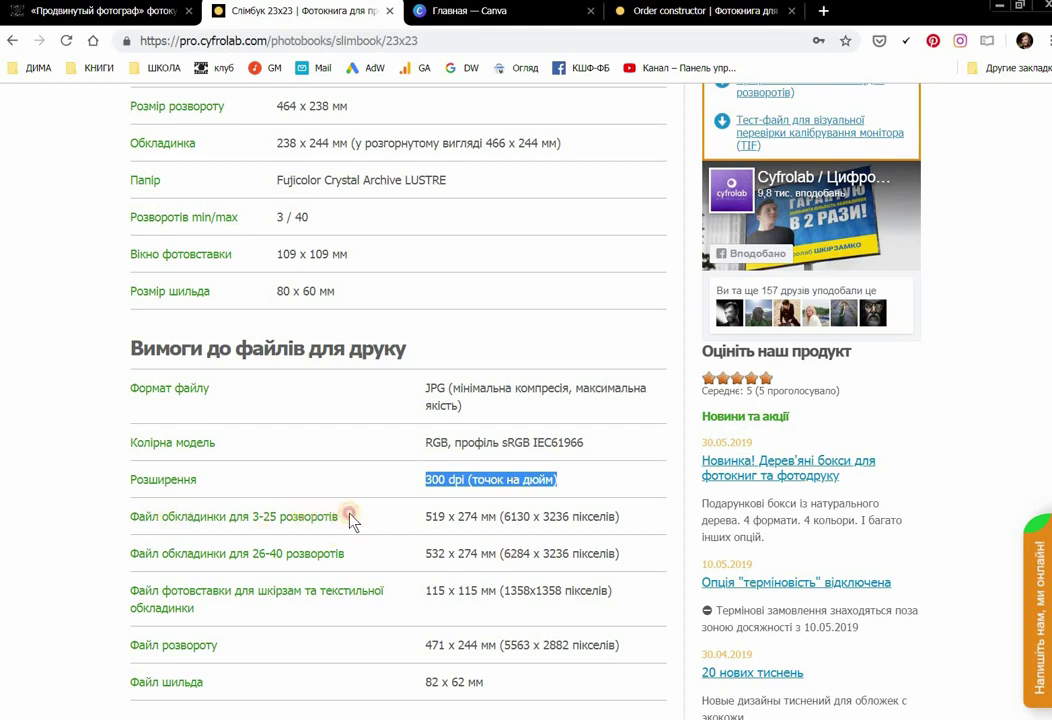
pyautogui.moveTo(456, 516); pyautogui.dragTo(612, 515)
pyautogui.scroll(-1, 531, 609)
# Step: Take the spread file width from the requirements, switch to Canva and start a custom-size design 5563 pixels wide
pyautogui.click(513, 561)
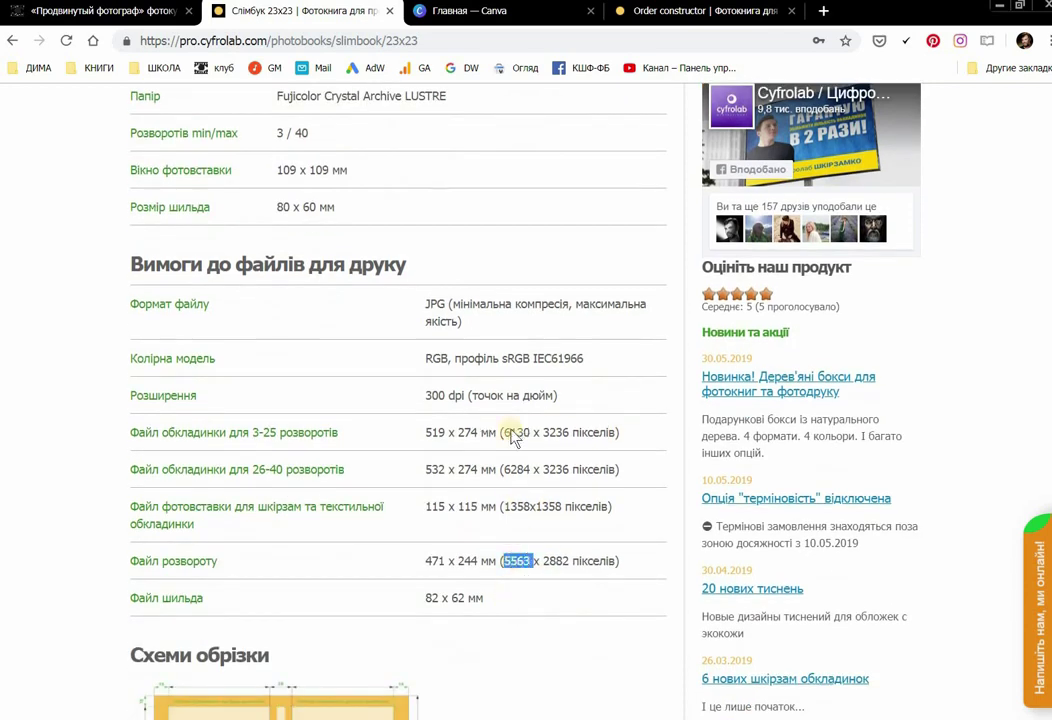
pyautogui.click(470, 16)
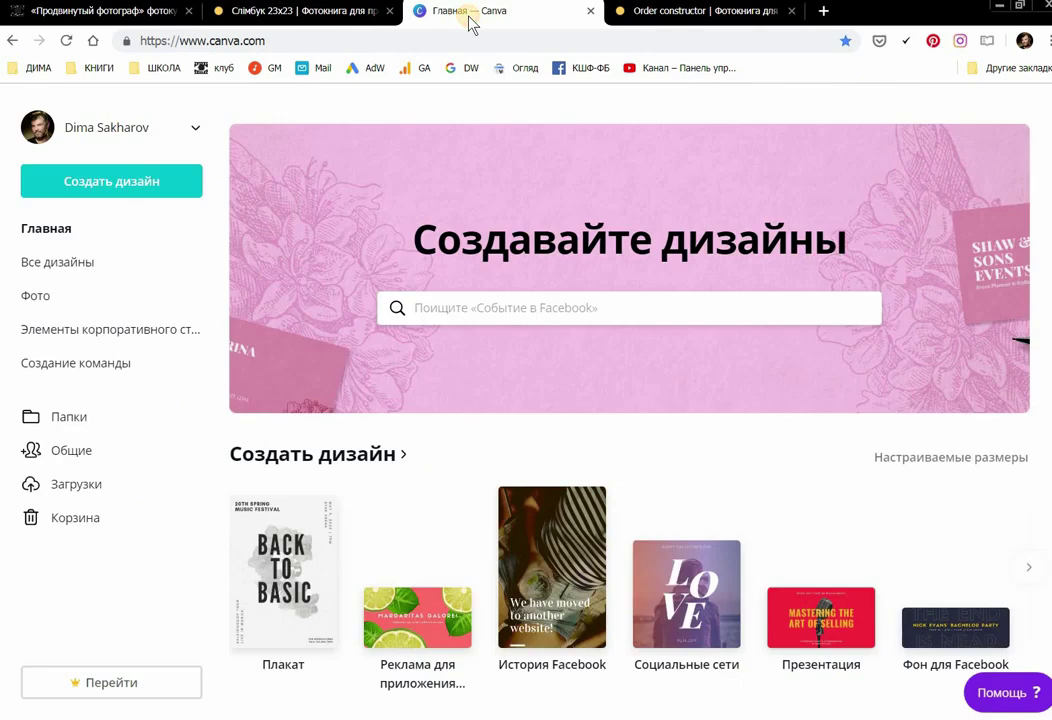
pyautogui.click(105, 182)
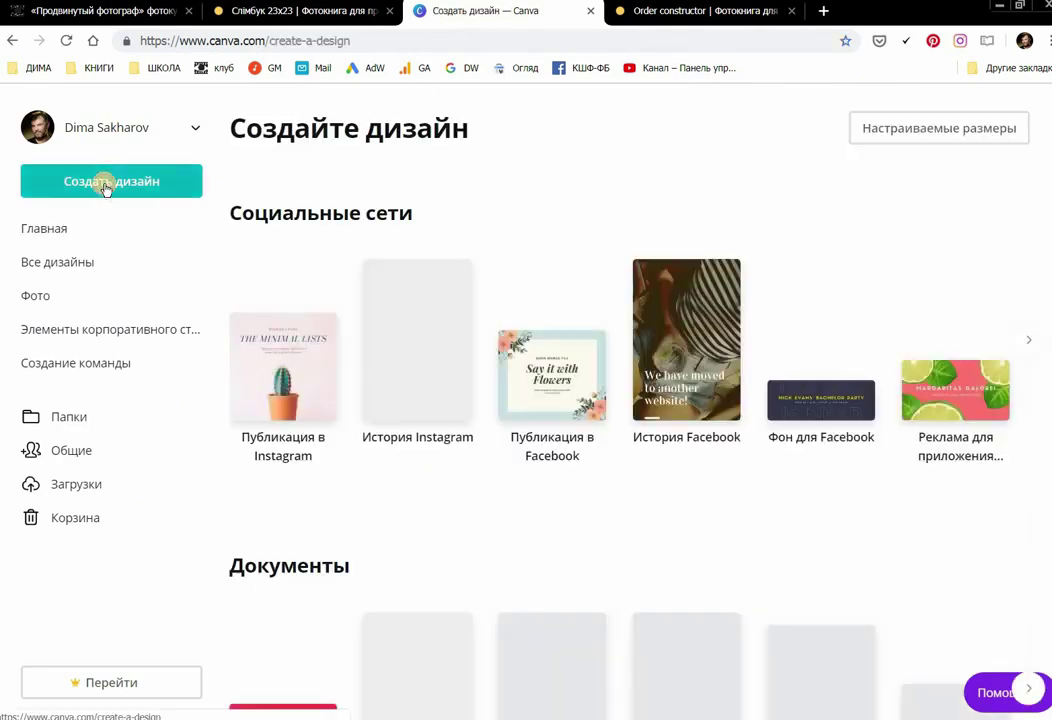
pyautogui.click(927, 133)
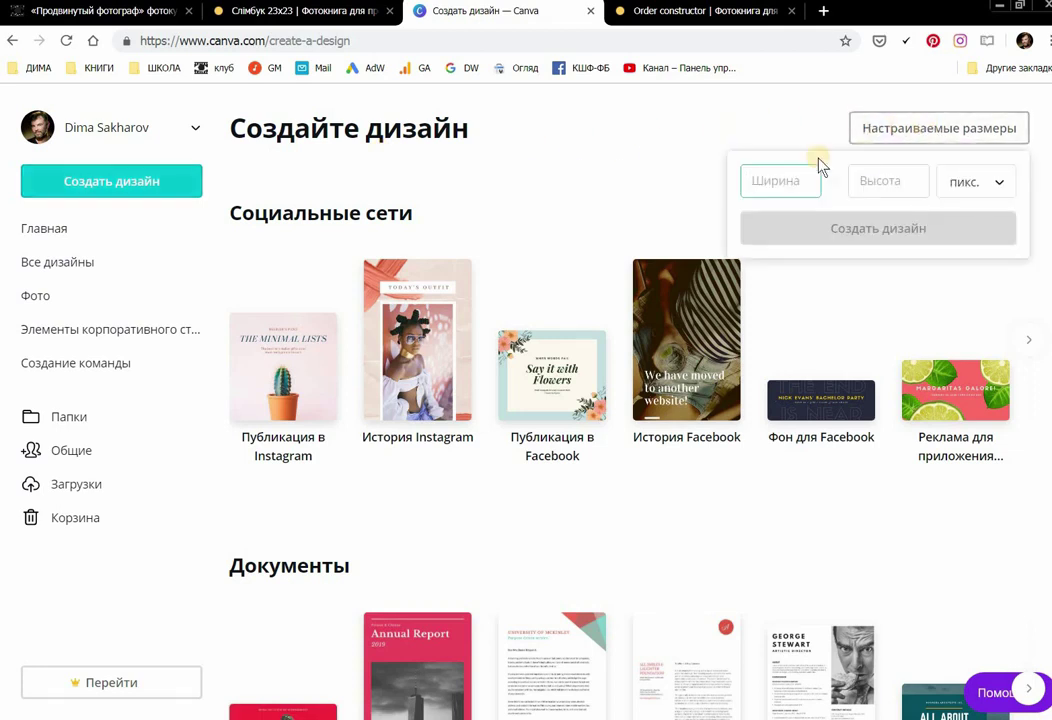
pyautogui.write('5563')
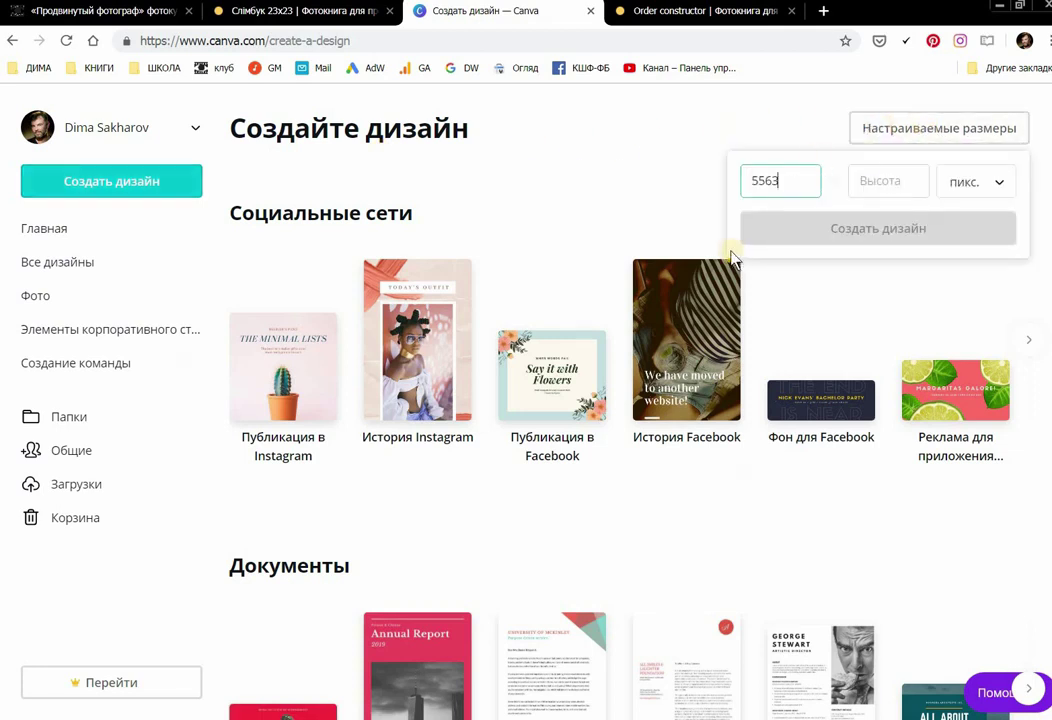
# Step: Look up the spread file height, set the custom design height to 2882 pixels and create the design
pyautogui.click(317, 18)
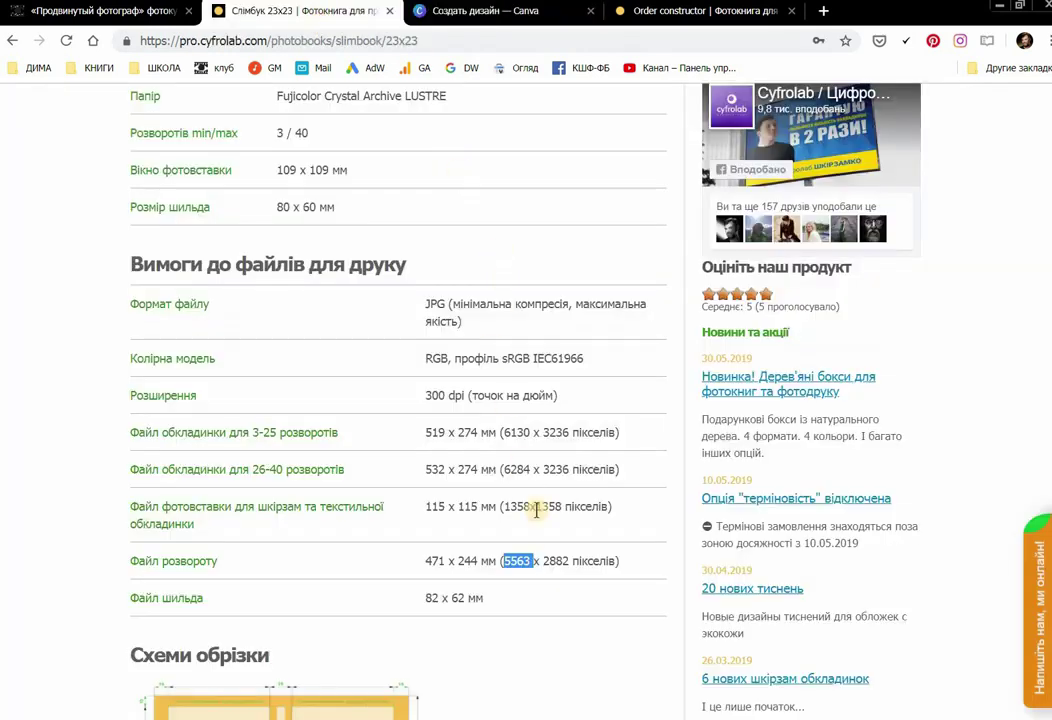
pyautogui.click(552, 563)
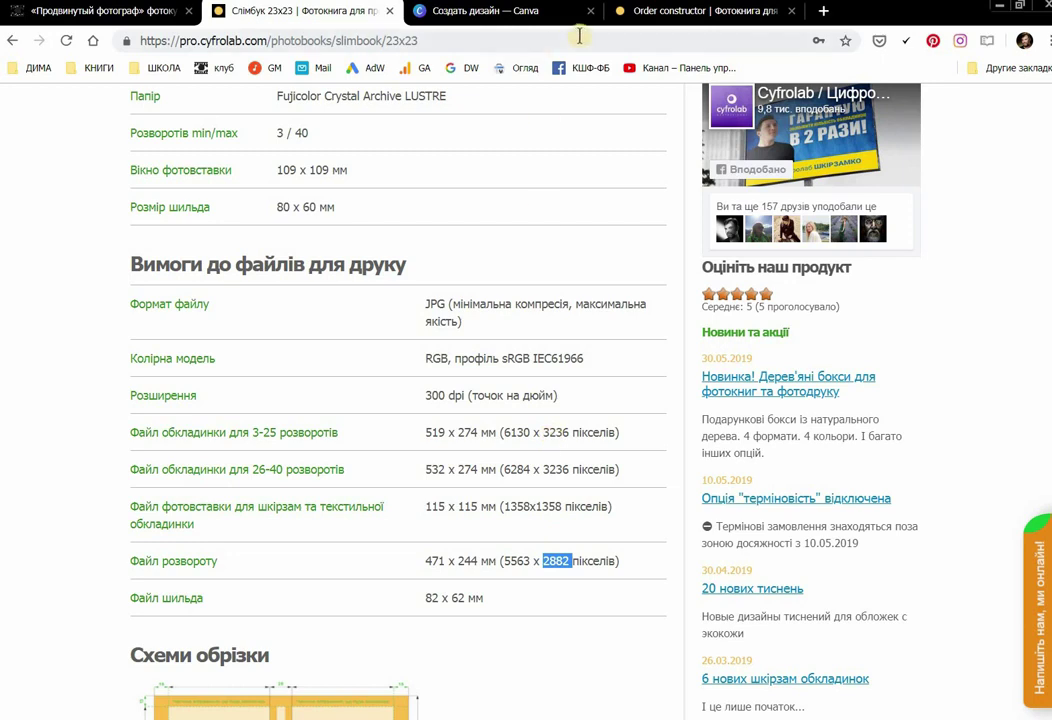
pyautogui.click(515, 11)
pyautogui.click(873, 183)
pyautogui.write('2882')
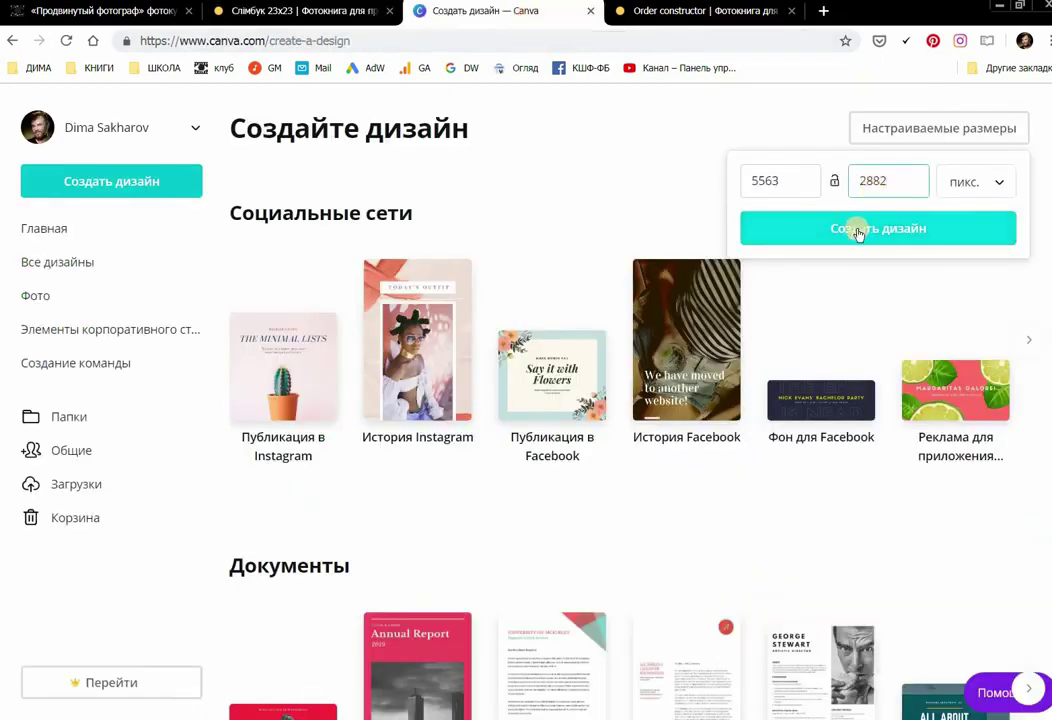
pyautogui.click(855, 232)
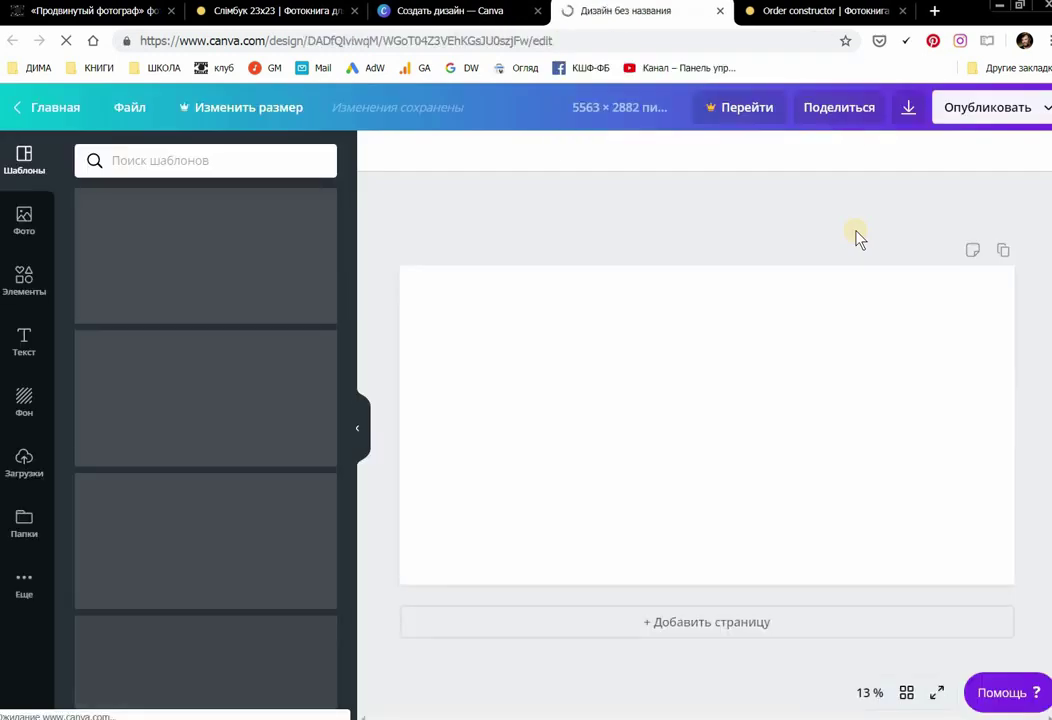
# Step: Name the new design "23-23 Slim"
pyautogui.click(612, 100)
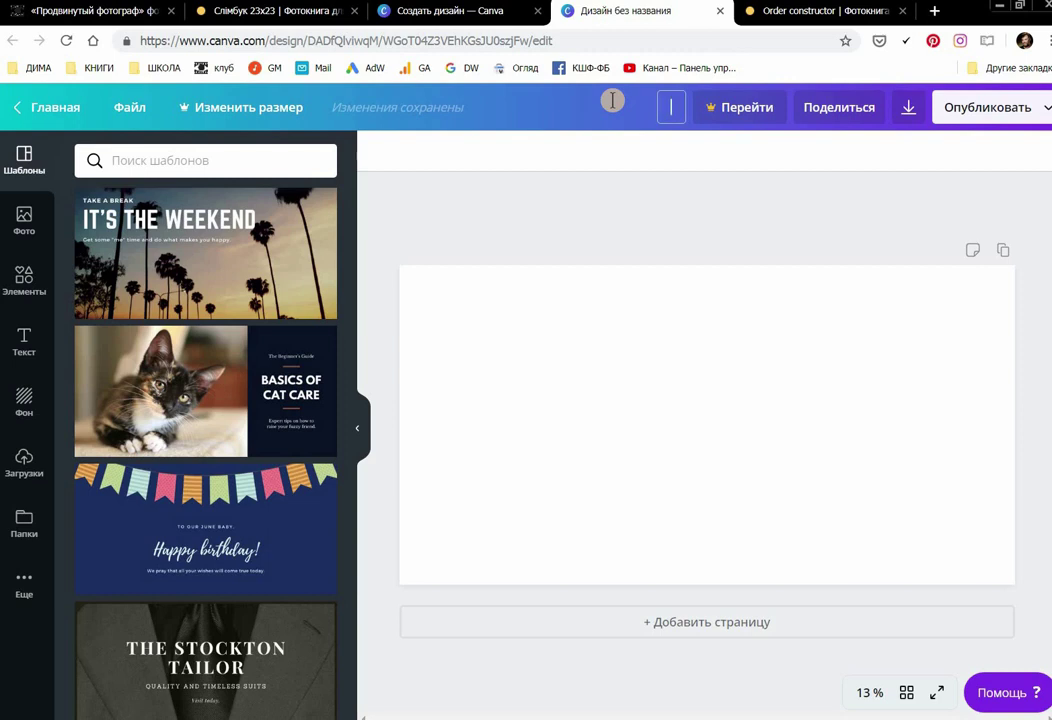
pyautogui.write('23-23 Slim')
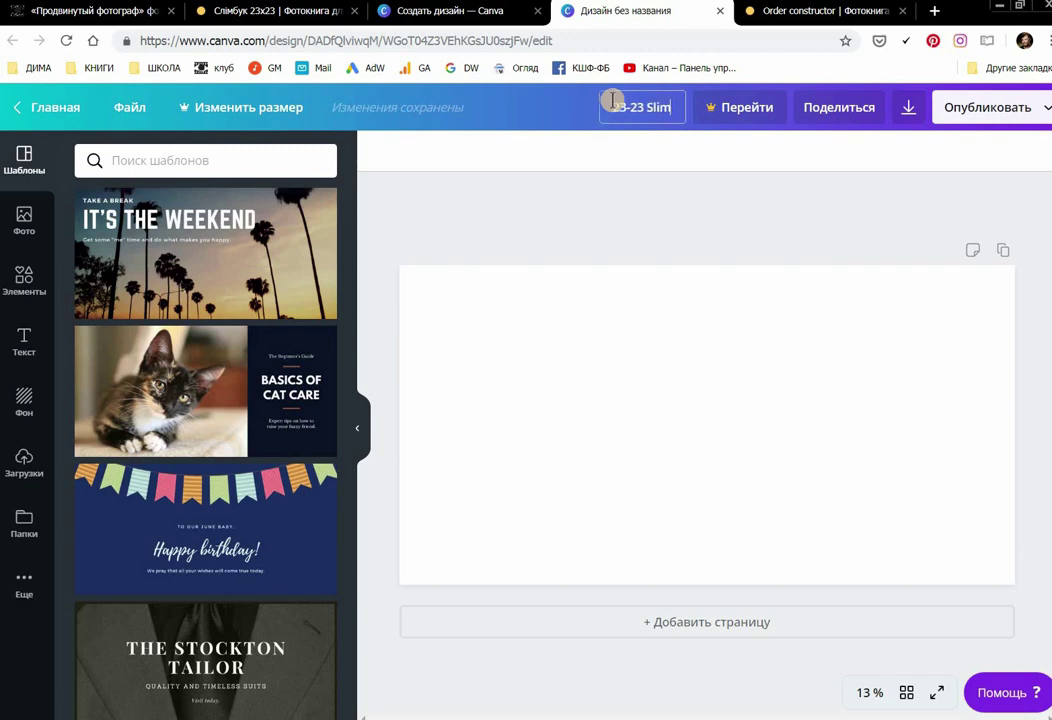
pyautogui.click(604, 334)
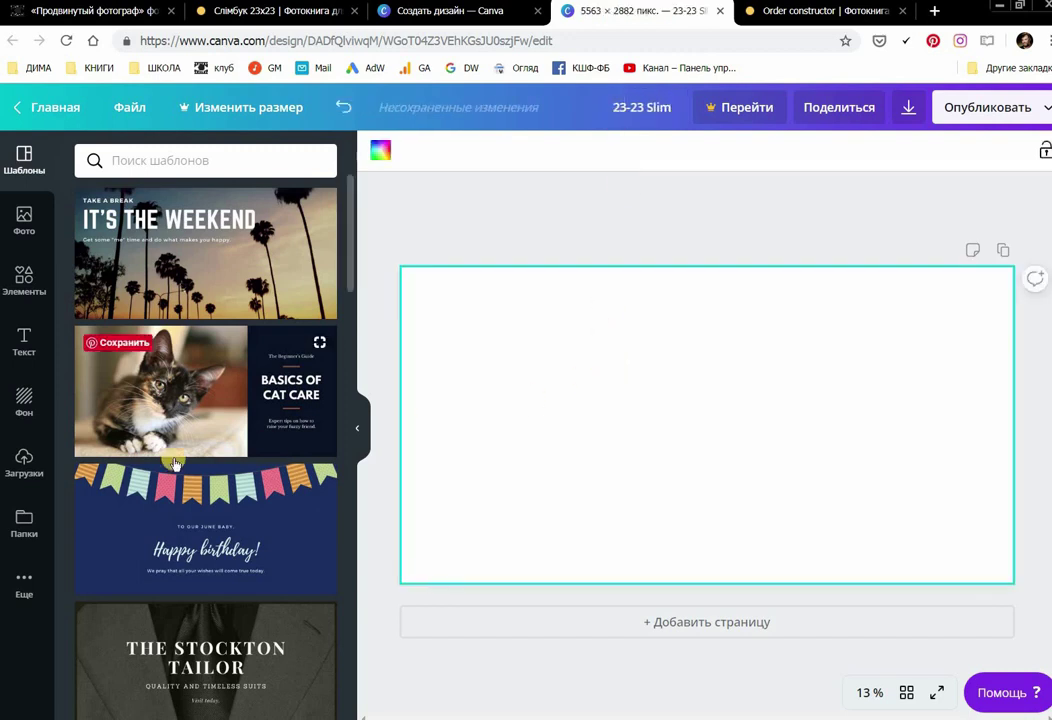
# Step: Start an image upload in the design and browse to the BACK folder through its desktop shortcut
pyautogui.click(25, 467)
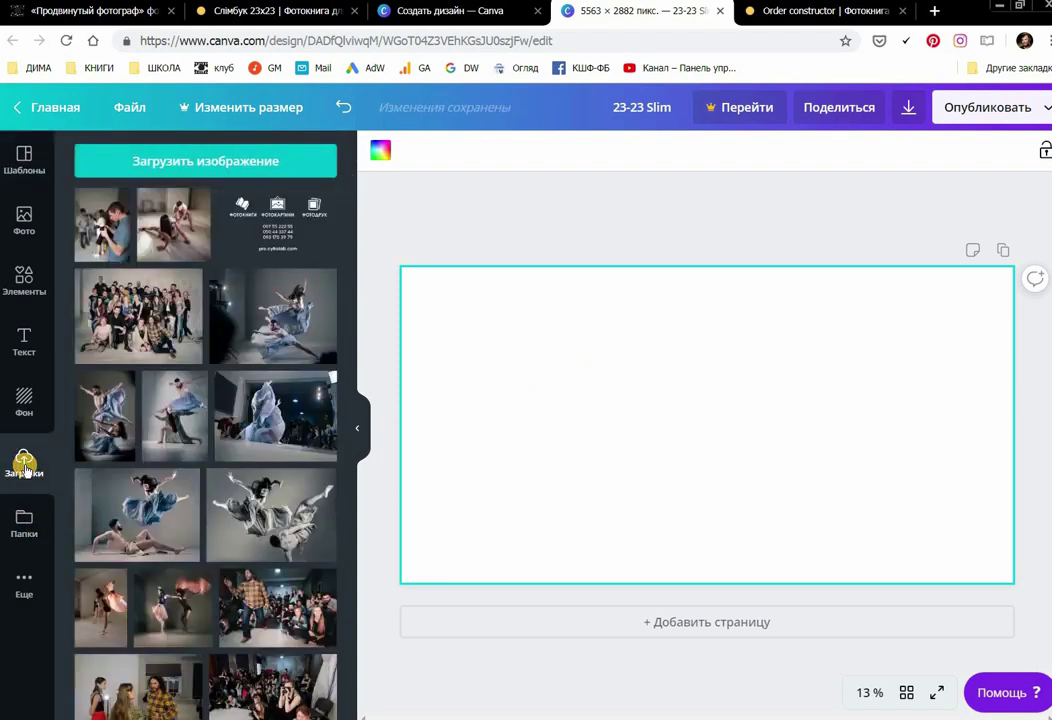
pyautogui.click(152, 162)
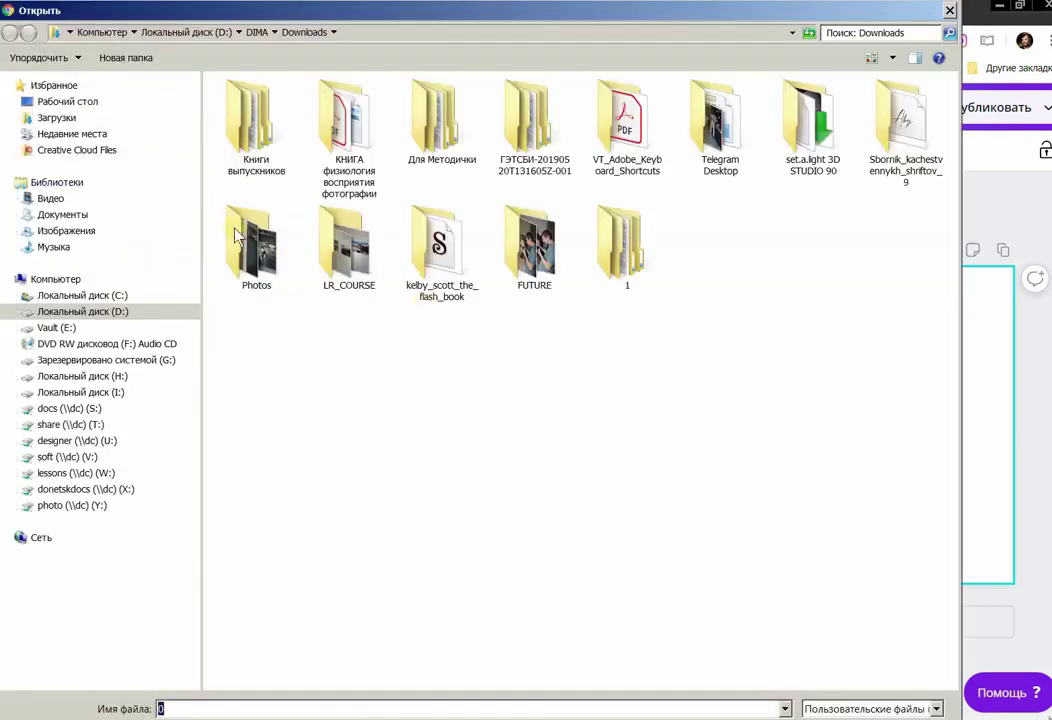
pyautogui.click(68, 101)
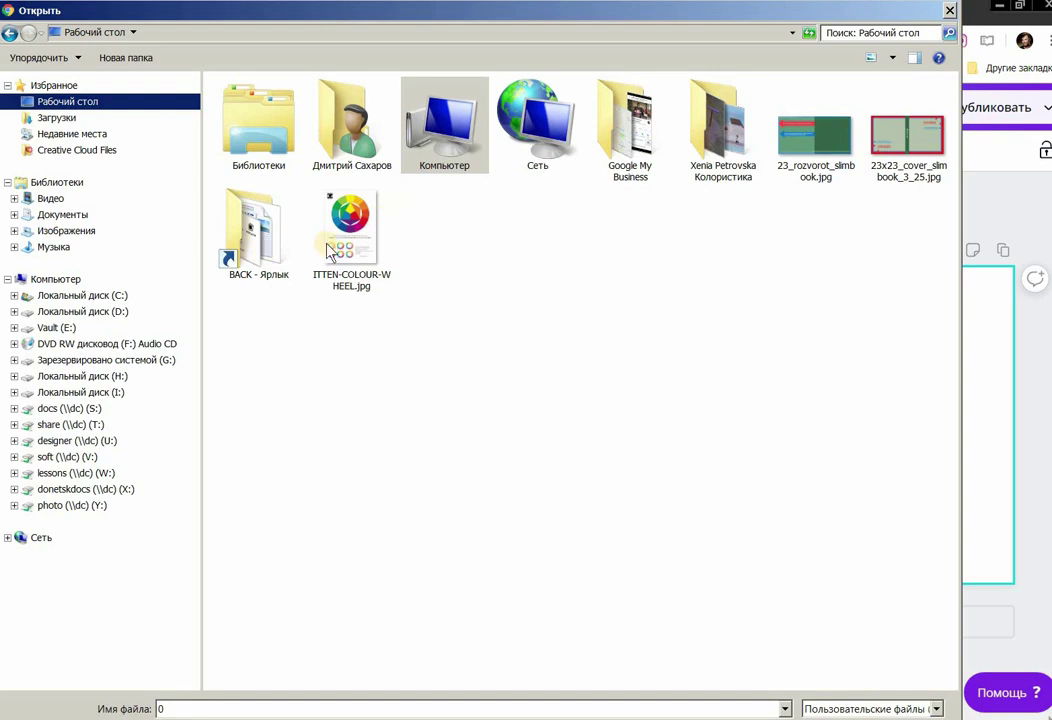
pyautogui.doubleClick(272, 247)
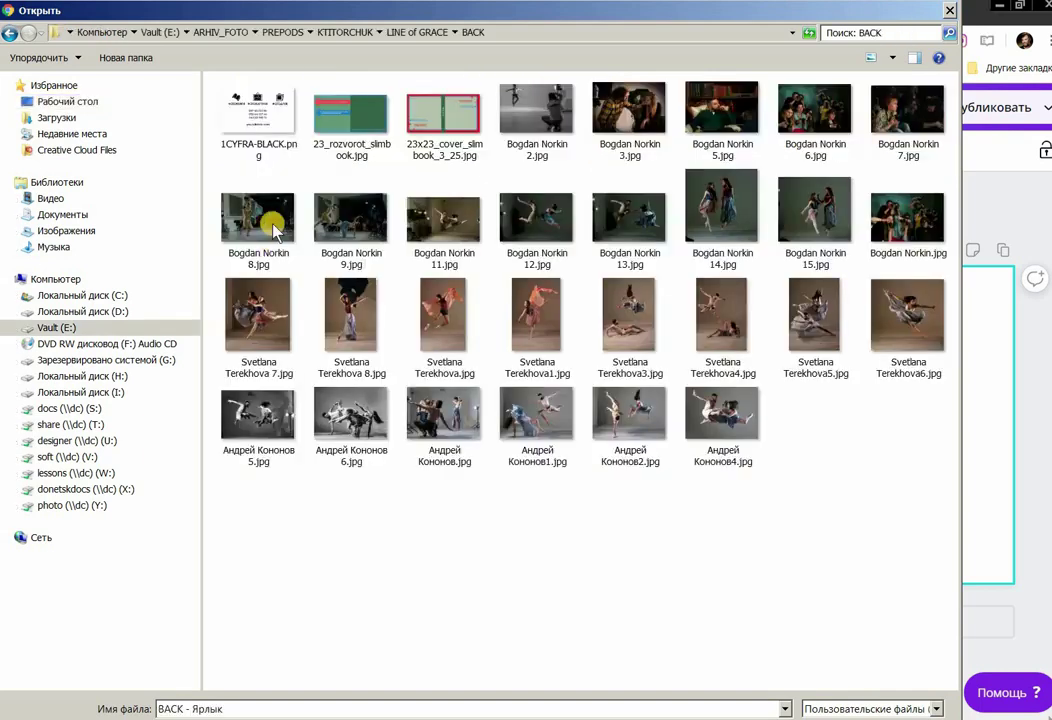
pyautogui.click(265, 130)
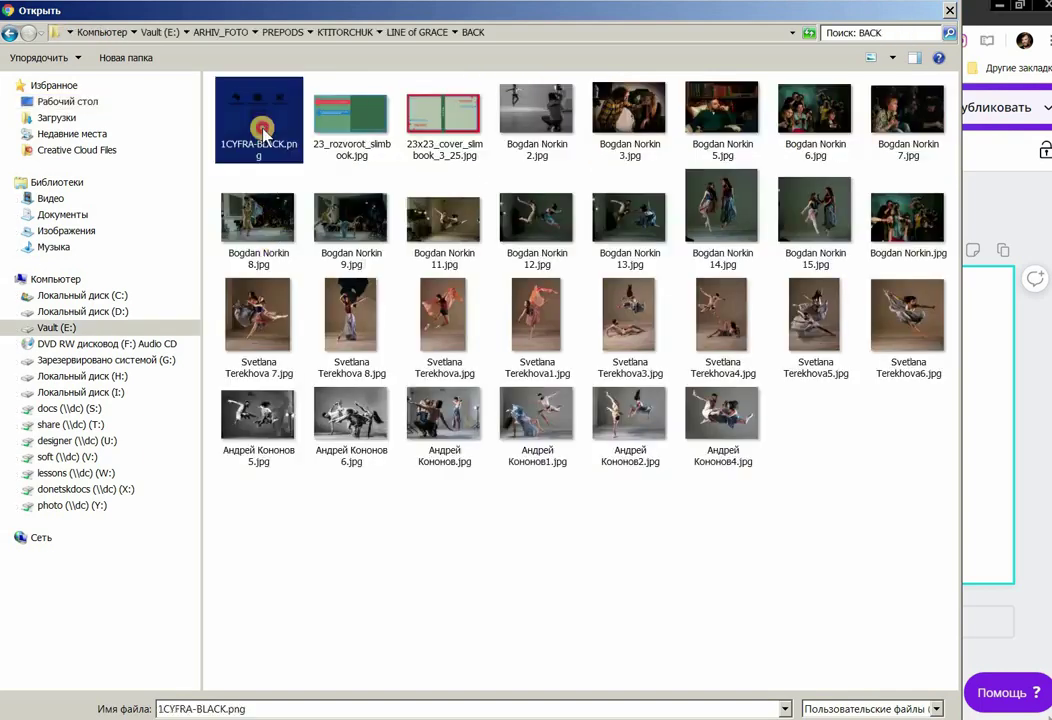
pyautogui.keyDown('ctrl'); pyautogui.click(348, 115); pyautogui.keyUp('ctrl')
pyautogui.keyDown('ctrl'); pyautogui.click(437, 128); pyautogui.keyUp('ctrl')
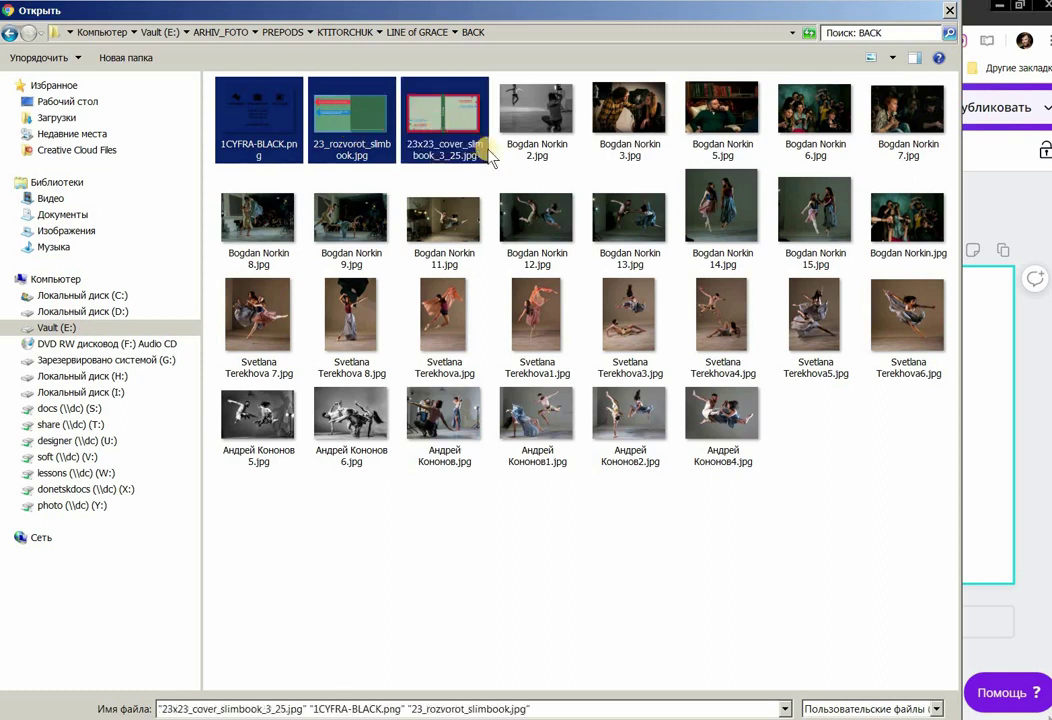
pyautogui.keyDown('ctrl'); pyautogui.click(525, 110); pyautogui.keyUp('ctrl')
# Step: Select eight photos for upload: two black-and-white dances, the black-cloth and pink-cloth dancers, two airborne women, the plaid-shirt couple, armchair man and photographers' group
pyautogui.click(620, 122)
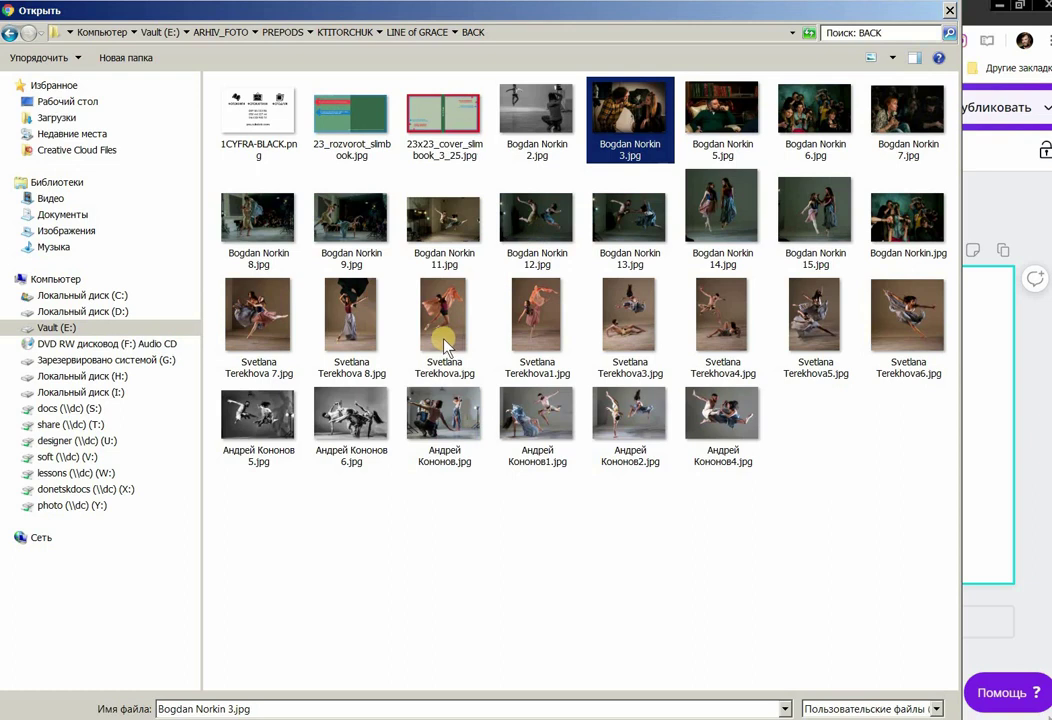
pyautogui.keyDown('ctrl'); pyautogui.click(338, 425); pyautogui.keyUp('ctrl')
pyautogui.keyDown('ctrl'); pyautogui.click(265, 425); pyautogui.keyUp('ctrl')
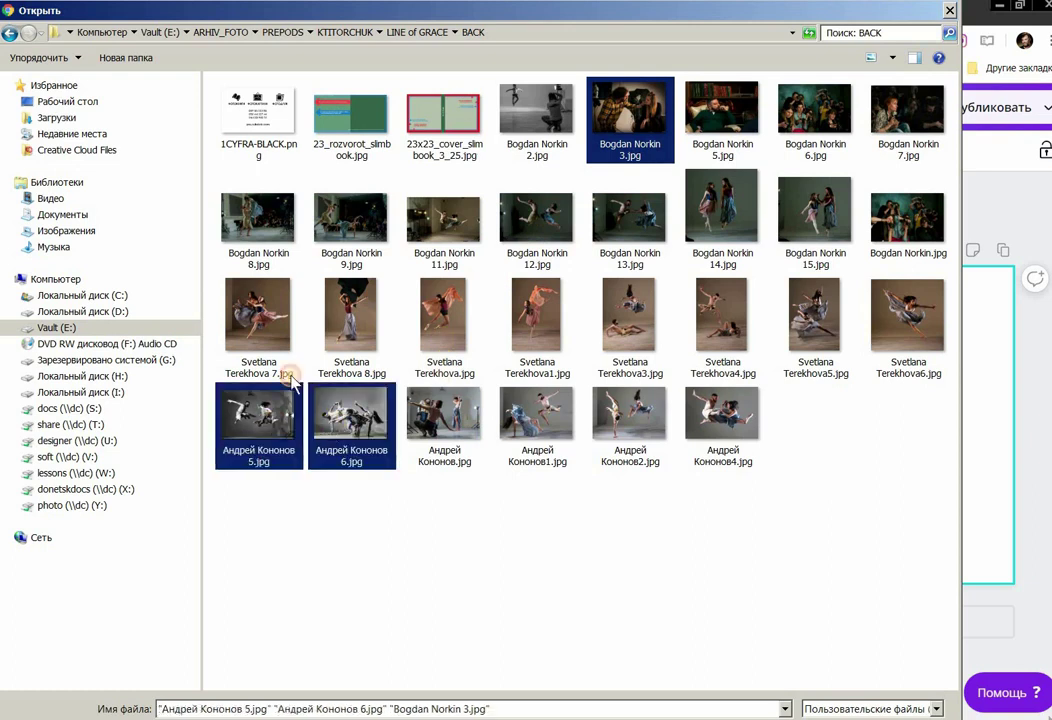
pyautogui.keyDown('ctrl'); pyautogui.click(355, 315); pyautogui.keyUp('ctrl')
pyautogui.keyDown('ctrl'); pyautogui.click(537, 318); pyautogui.keyUp('ctrl')
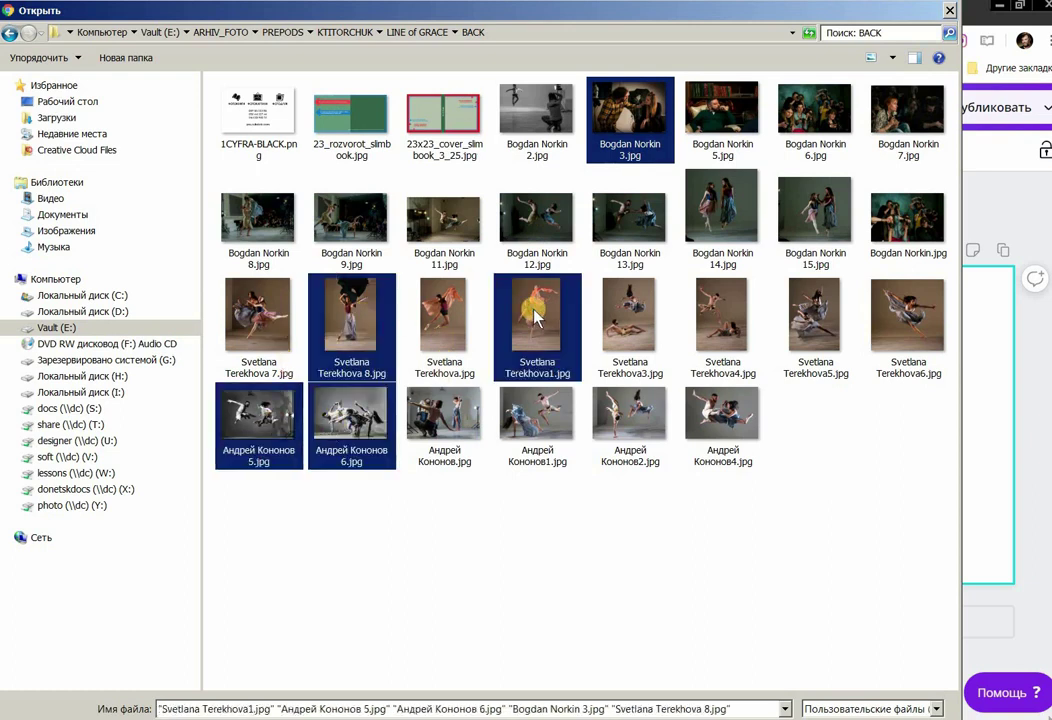
pyautogui.keyDown('ctrl'); pyautogui.click(718, 212); pyautogui.keyUp('ctrl')
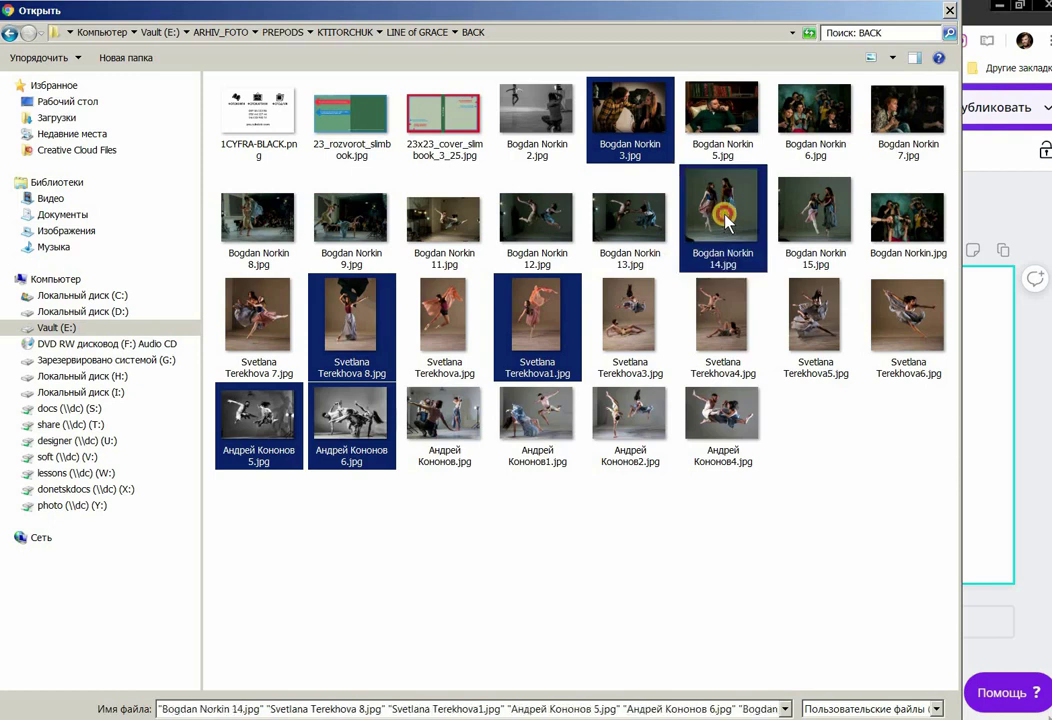
pyautogui.keyDown('ctrl'); pyautogui.click(727, 125); pyautogui.keyUp('ctrl')
pyautogui.keyDown('ctrl'); pyautogui.click(815, 115); pyautogui.keyUp('ctrl')
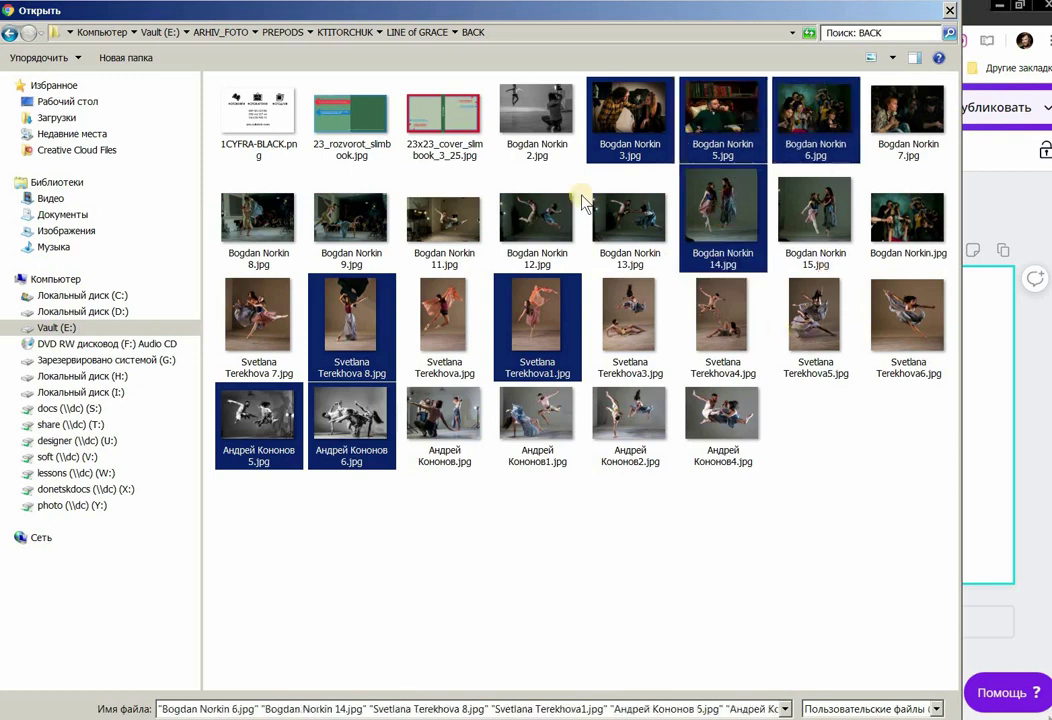
# Step: Add the templates 23x23_cover_slimbook_3_25.jpg and 23_rozvorot_slimbook.jpg to the selection and upload all the files
pyautogui.keyDown('ctrl'); pyautogui.click(452, 130); pyautogui.keyUp('ctrl')
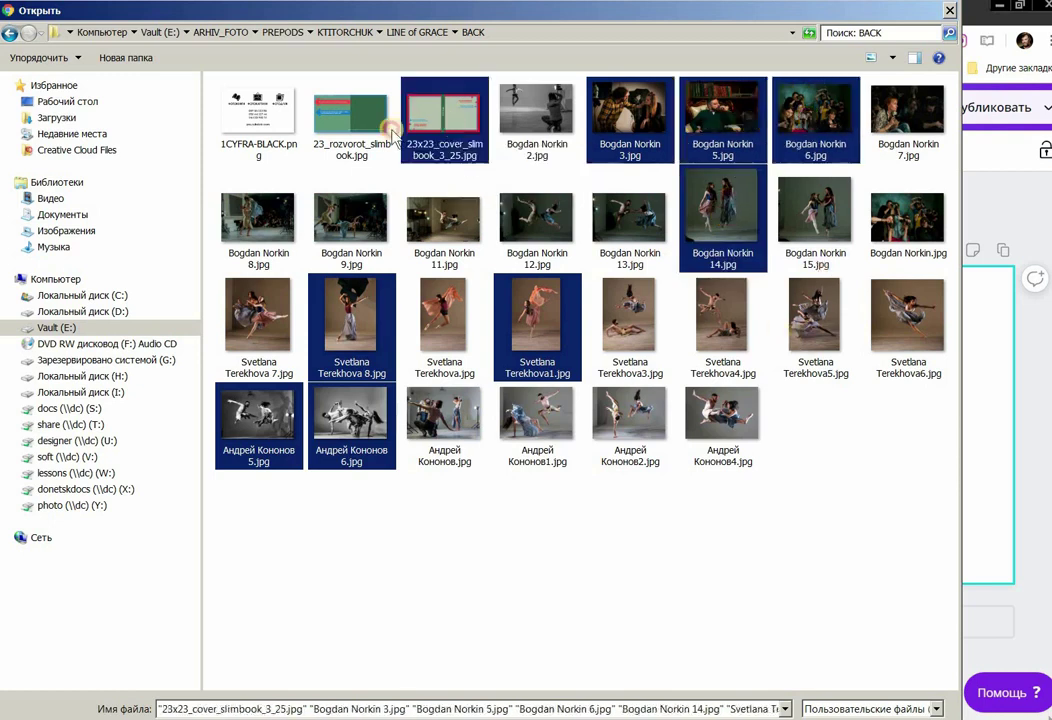
pyautogui.keyDown('ctrl'); pyautogui.click(352, 118); pyautogui.keyUp('ctrl')
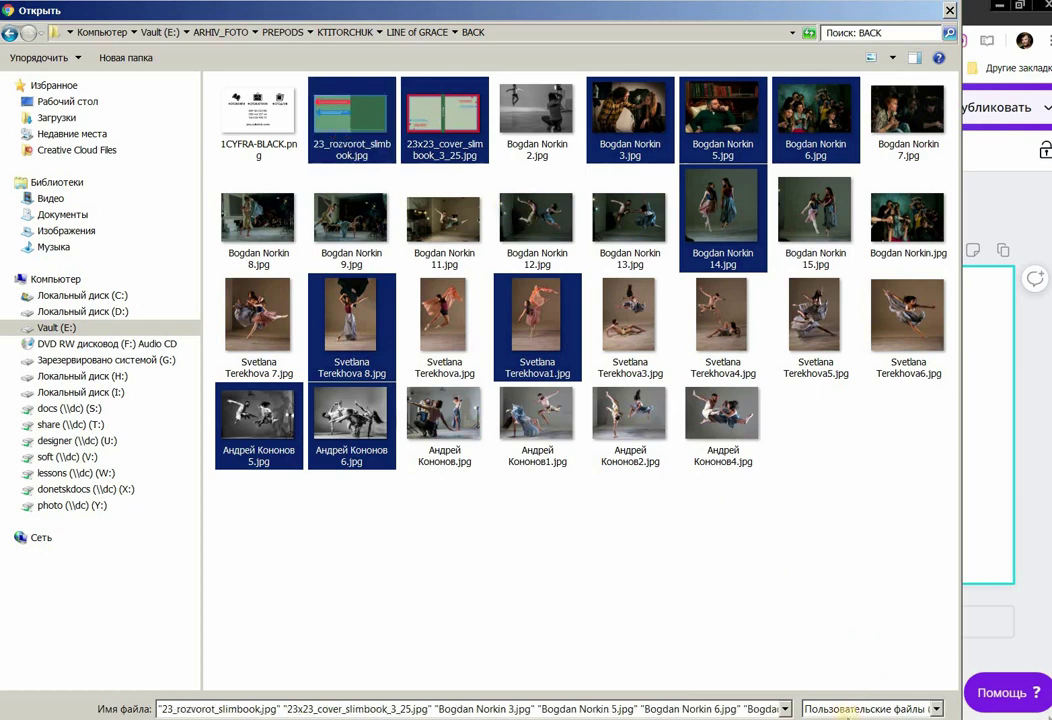
pyautogui.press('Return')
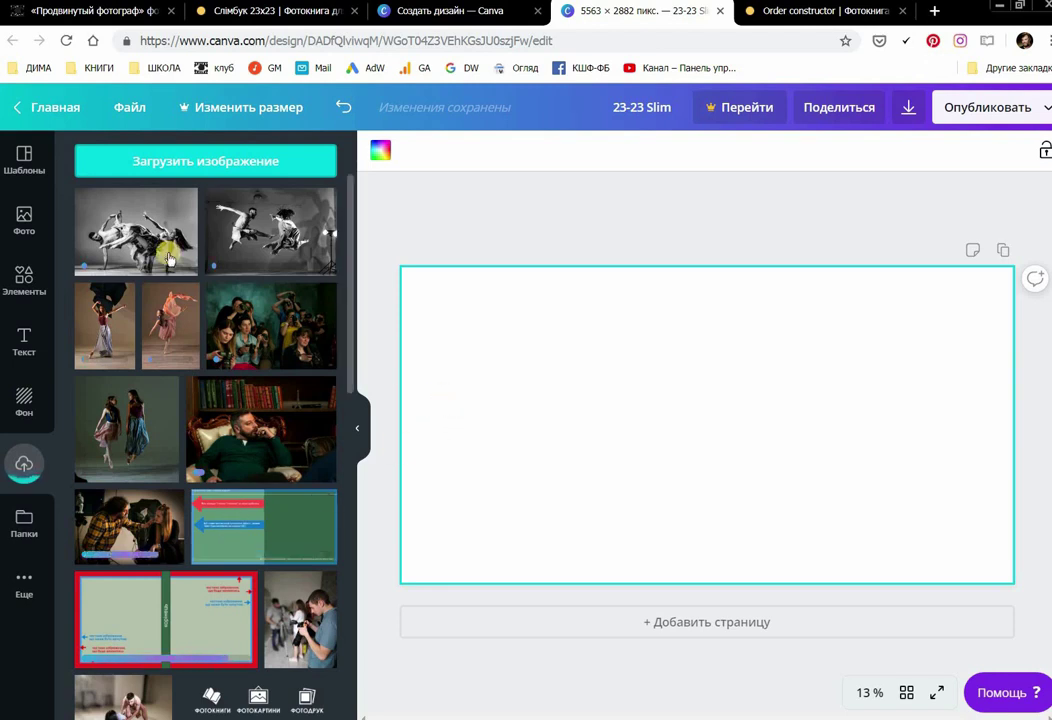
# Step: Fill page 1 with the black-and-white photo of two leaping dancers and add a second page cleared of the copied photo
pyautogui.moveTo(336, 259); pyautogui.dragTo(425, 284)
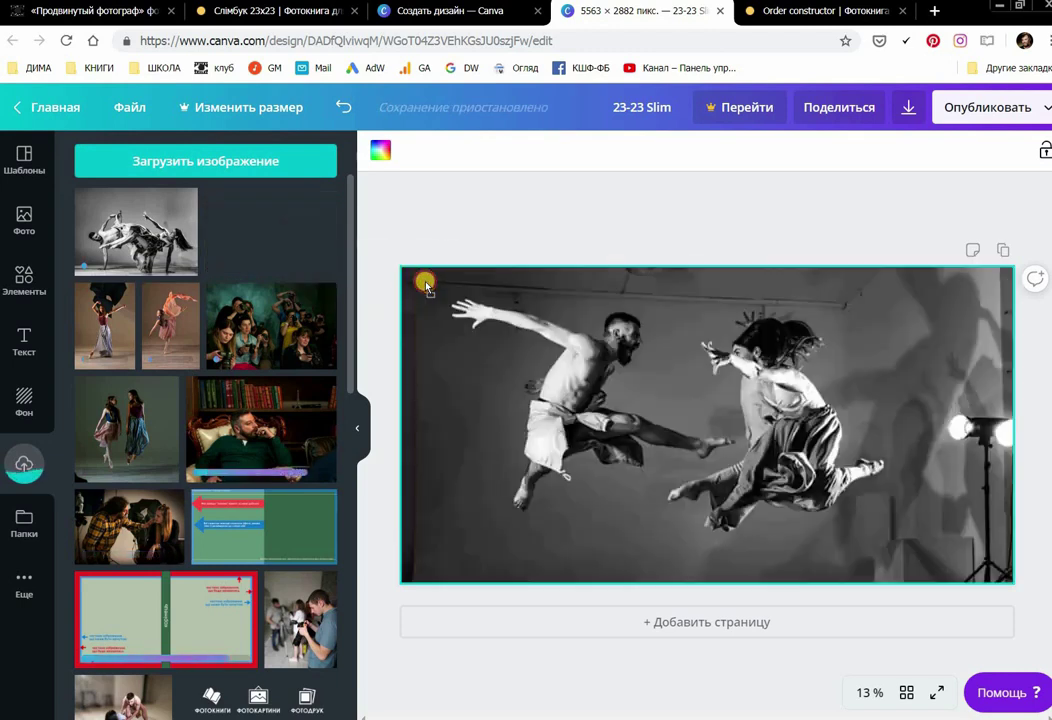
pyautogui.click(647, 626)
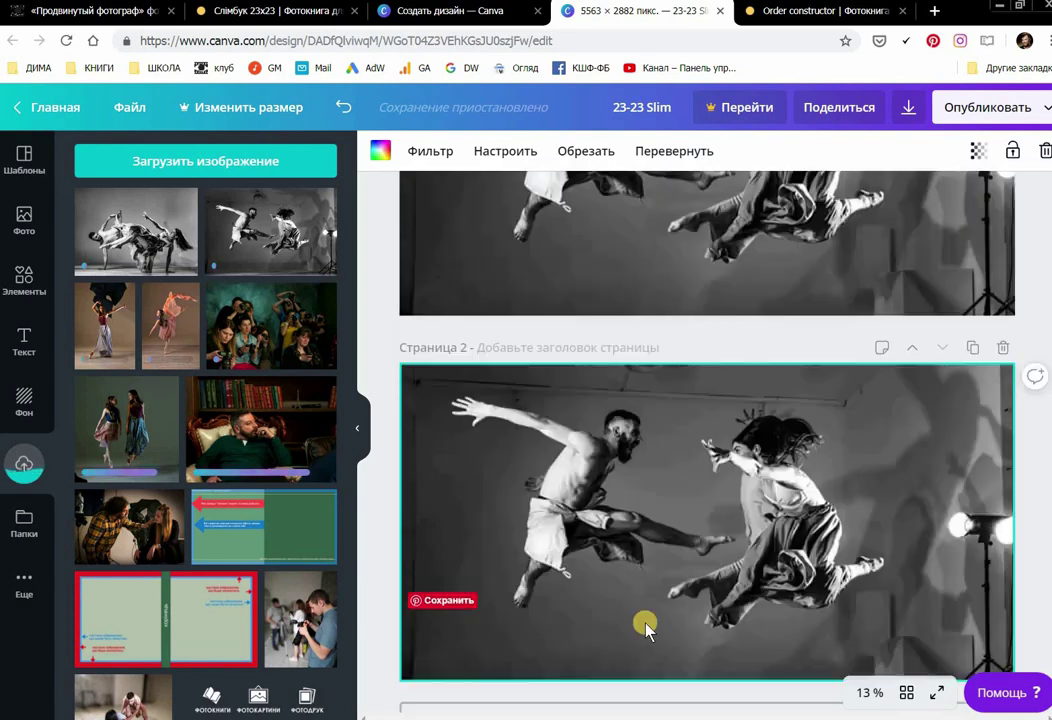
pyautogui.doubleClick(648, 506)
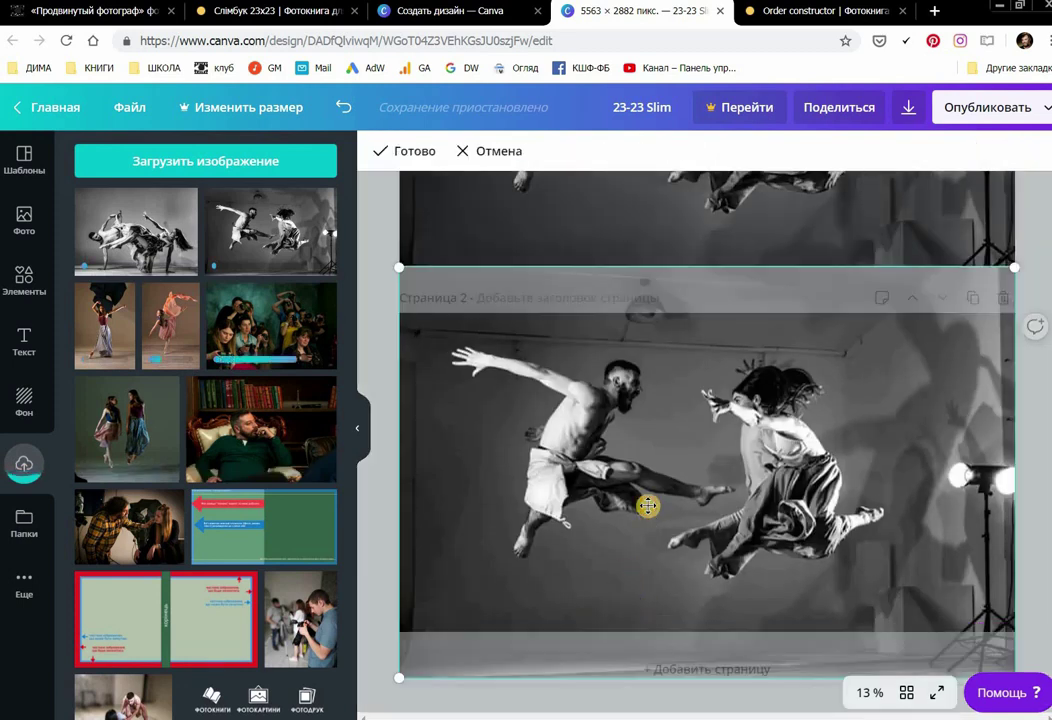
pyautogui.press('Delete')
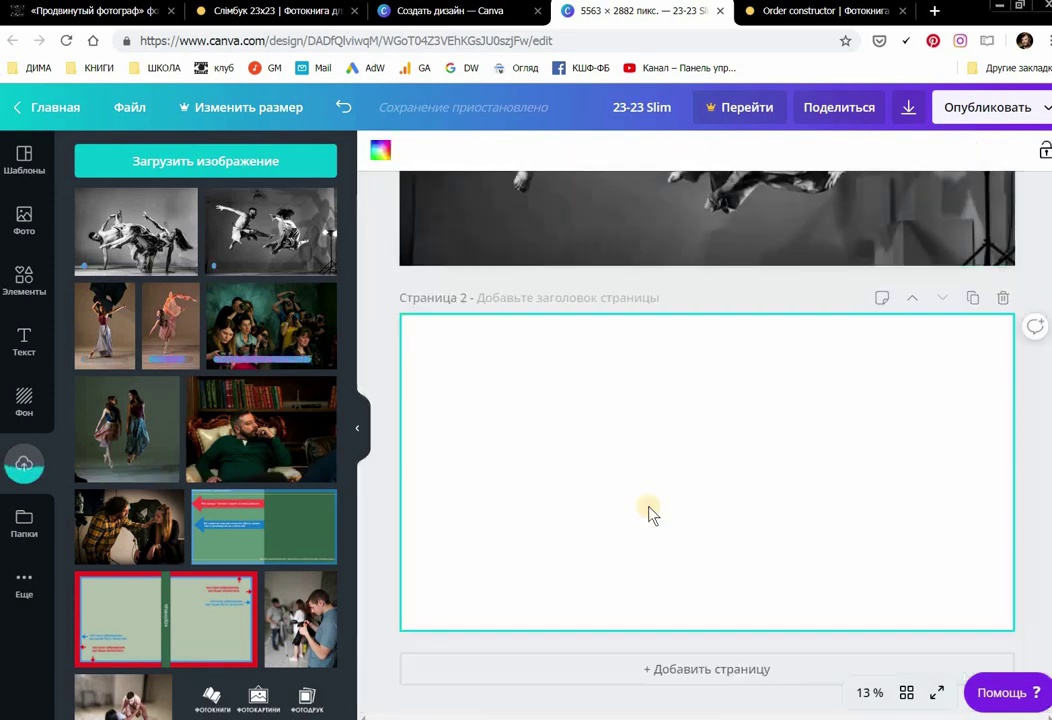
# Step: Try the starry-sky background on page 2, but use the plain dark blue gradient instead
pyautogui.click(21, 403)
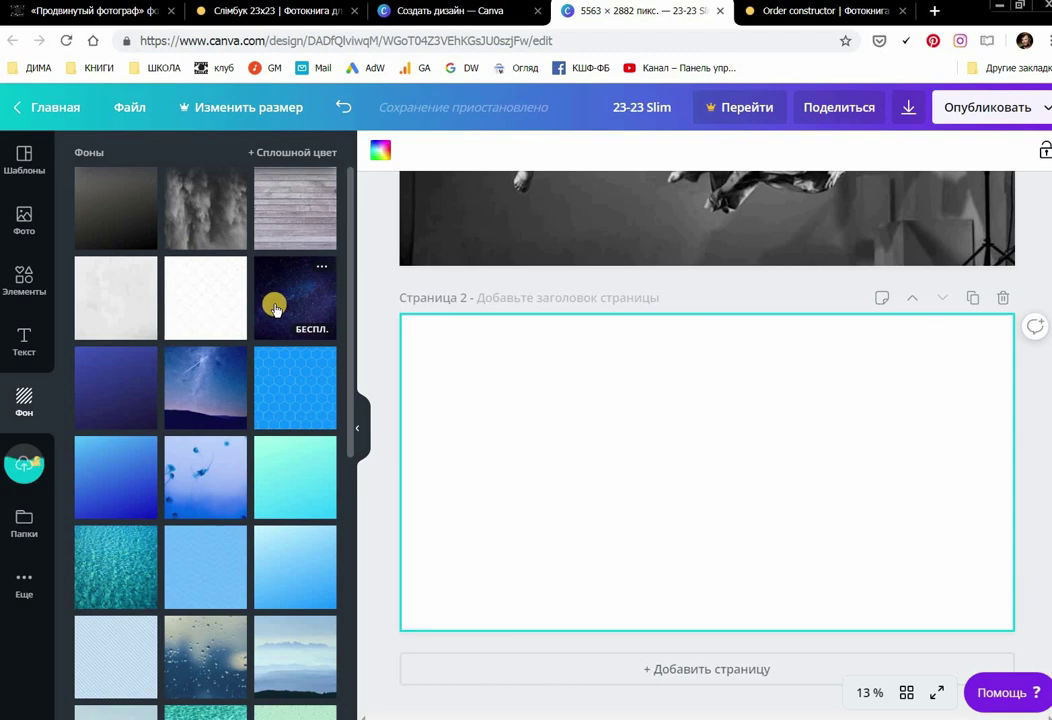
pyautogui.click(274, 306)
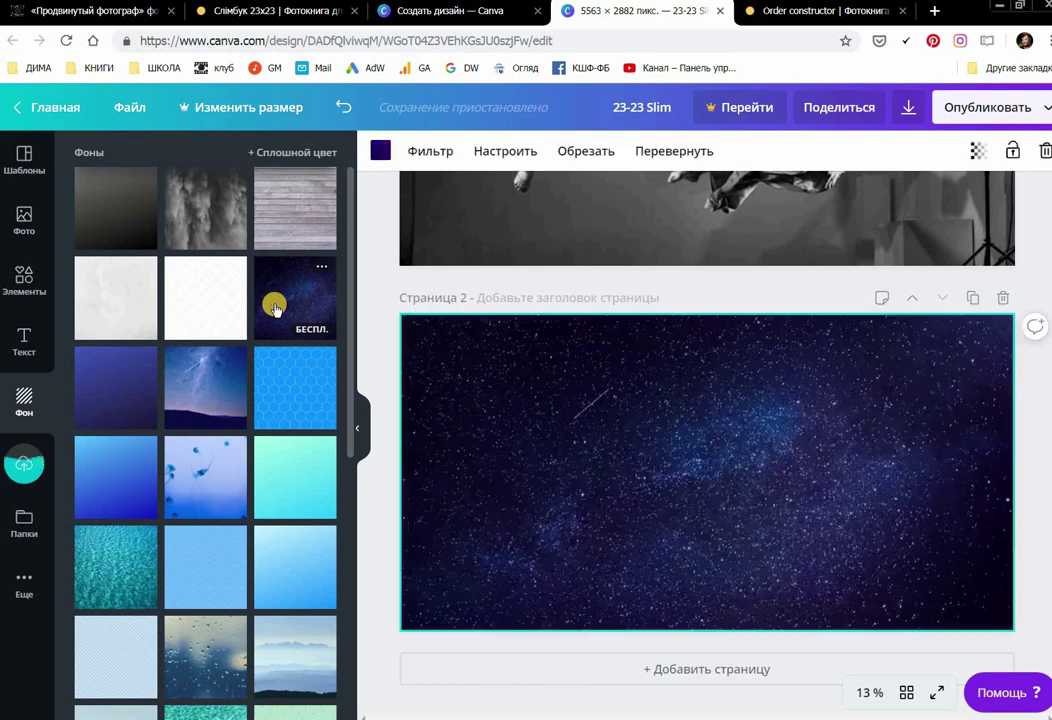
pyautogui.click(112, 385)
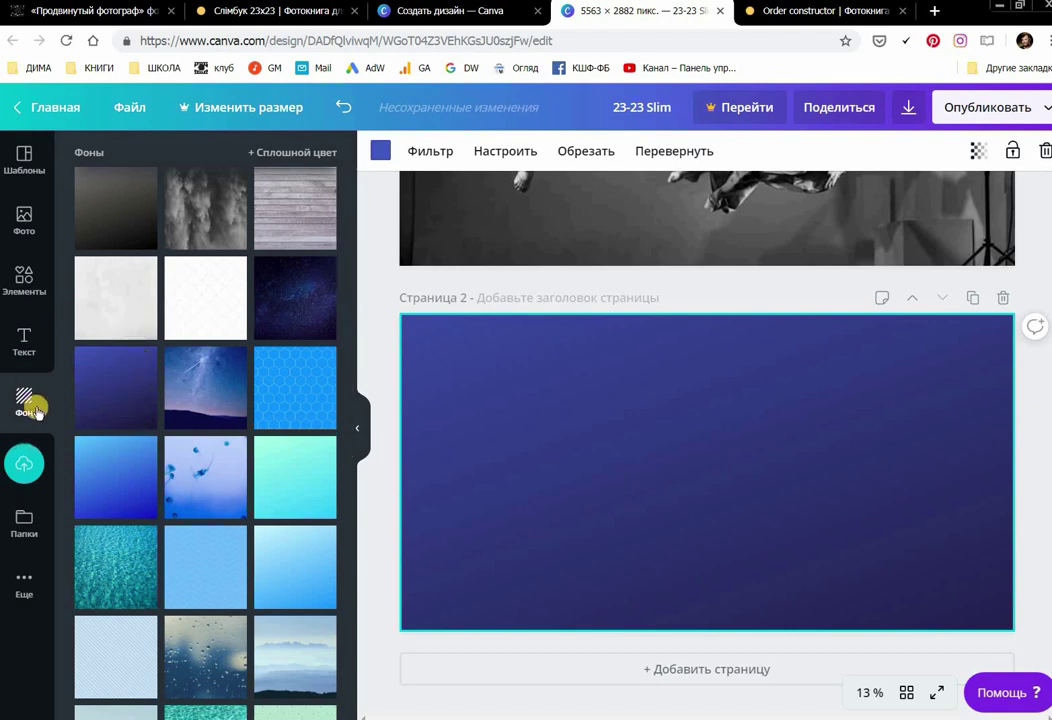
# Step: Place the uploaded photographers' group photo on page 2, flush with the page's left edge and centred between its upper and lower edges
pyautogui.click(23, 457)
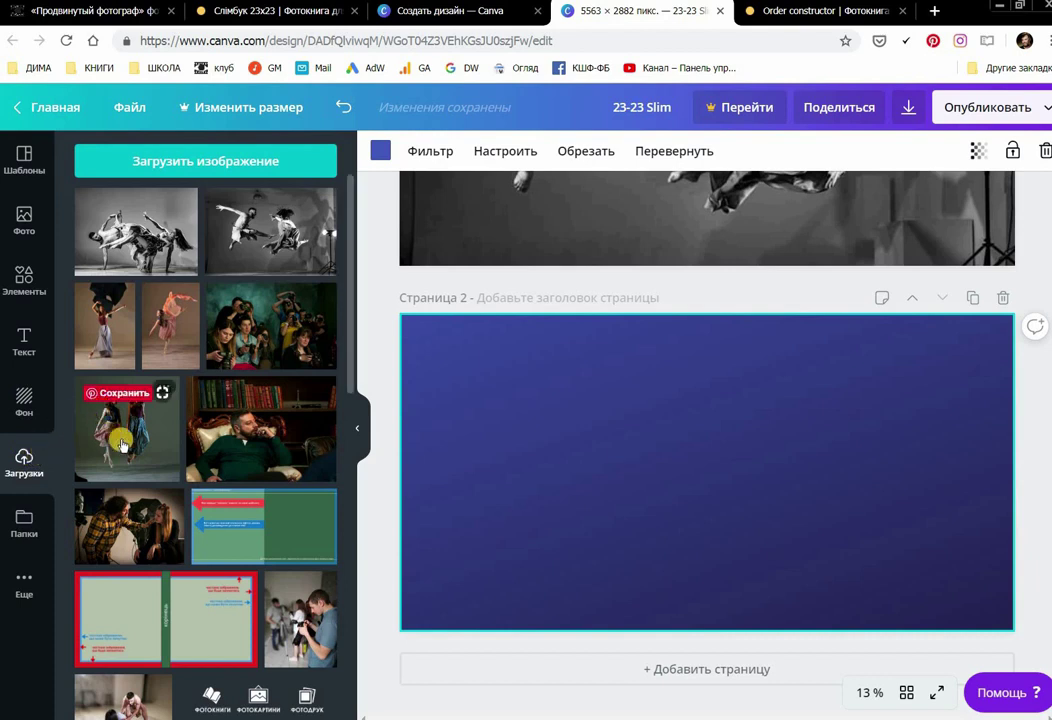
pyautogui.moveTo(243, 341); pyautogui.dragTo(449, 401)
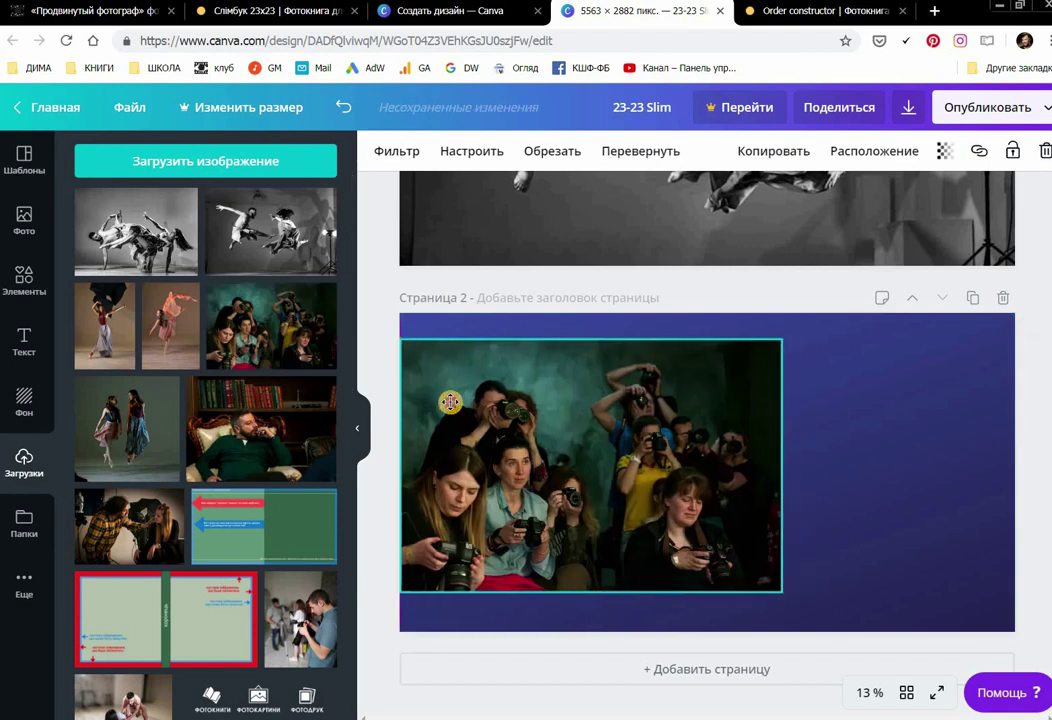
pyautogui.moveTo(449, 401); pyautogui.dragTo(452, 404)
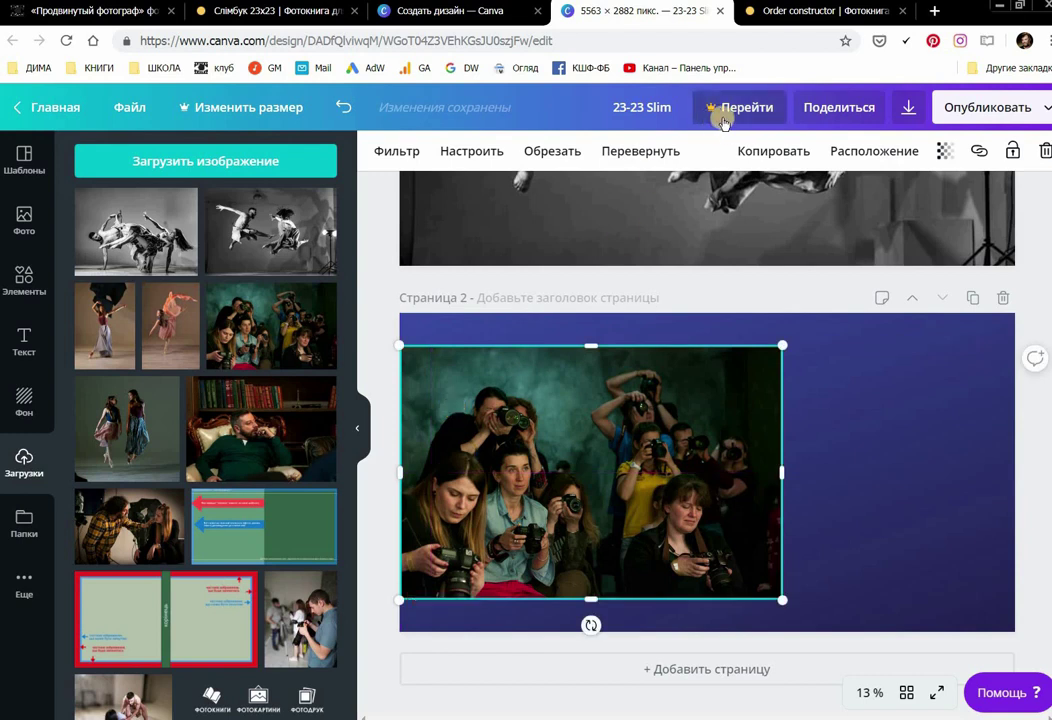
pyautogui.click(858, 148)
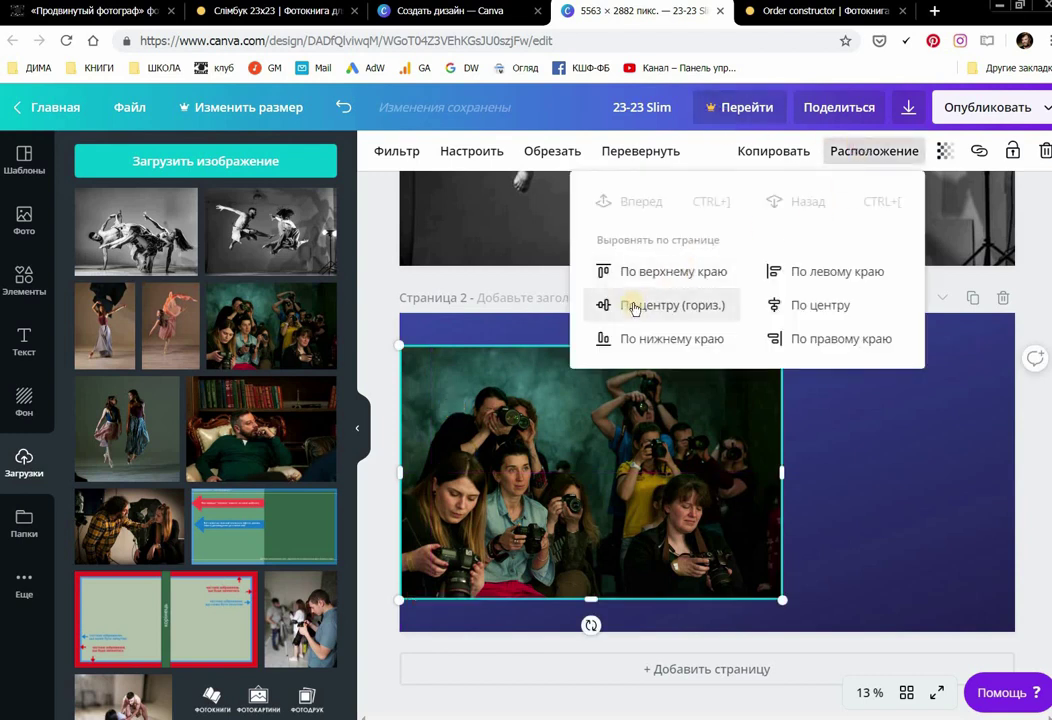
pyautogui.click(641, 306)
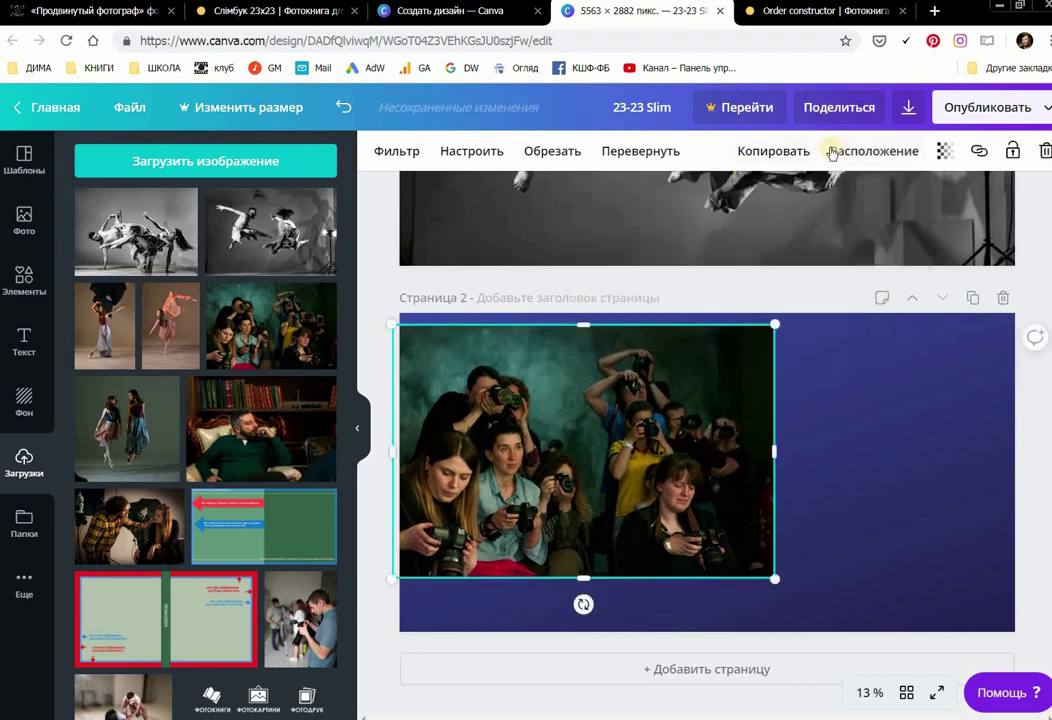
pyautogui.click(845, 150)
pyautogui.click(667, 308)
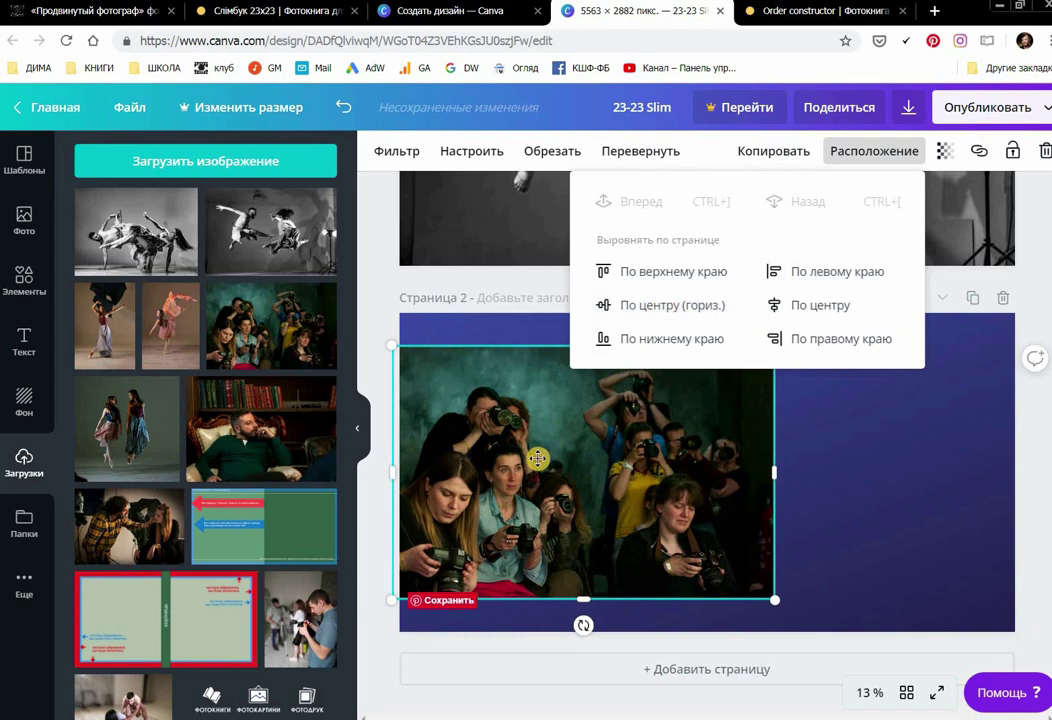
pyautogui.moveTo(538, 457); pyautogui.dragTo(545, 457)
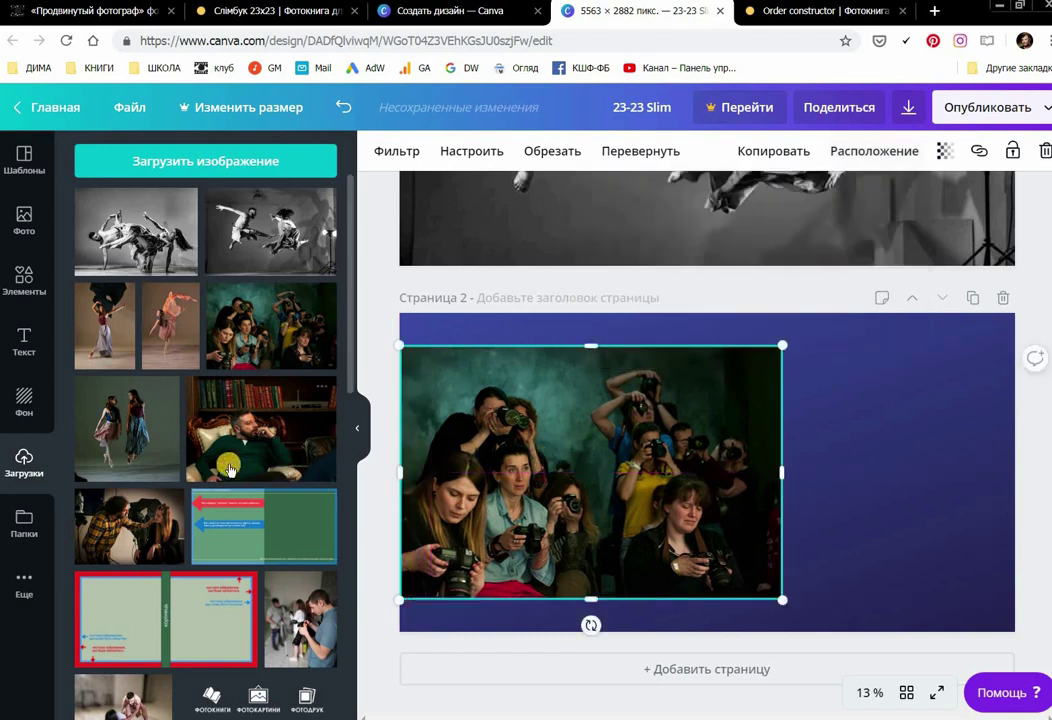
# Step: Place the photo of the two airborne women beside the group photo on page 2 and centre it between the upper and lower edges
pyautogui.moveTo(130, 430); pyautogui.dragTo(852, 406)
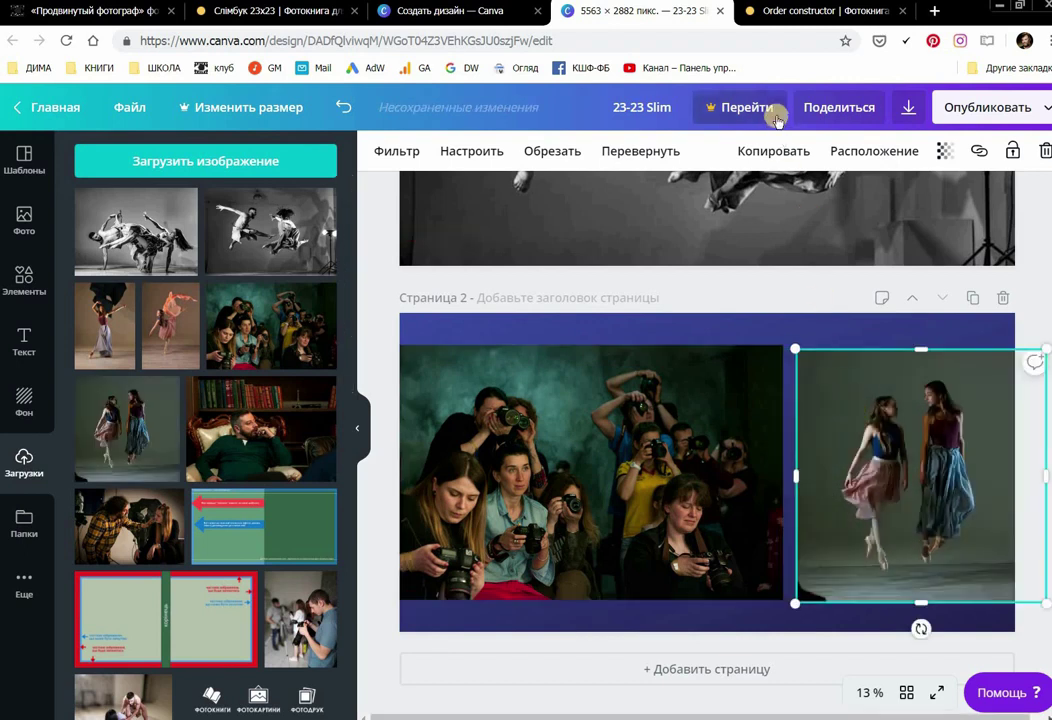
pyautogui.click(830, 148)
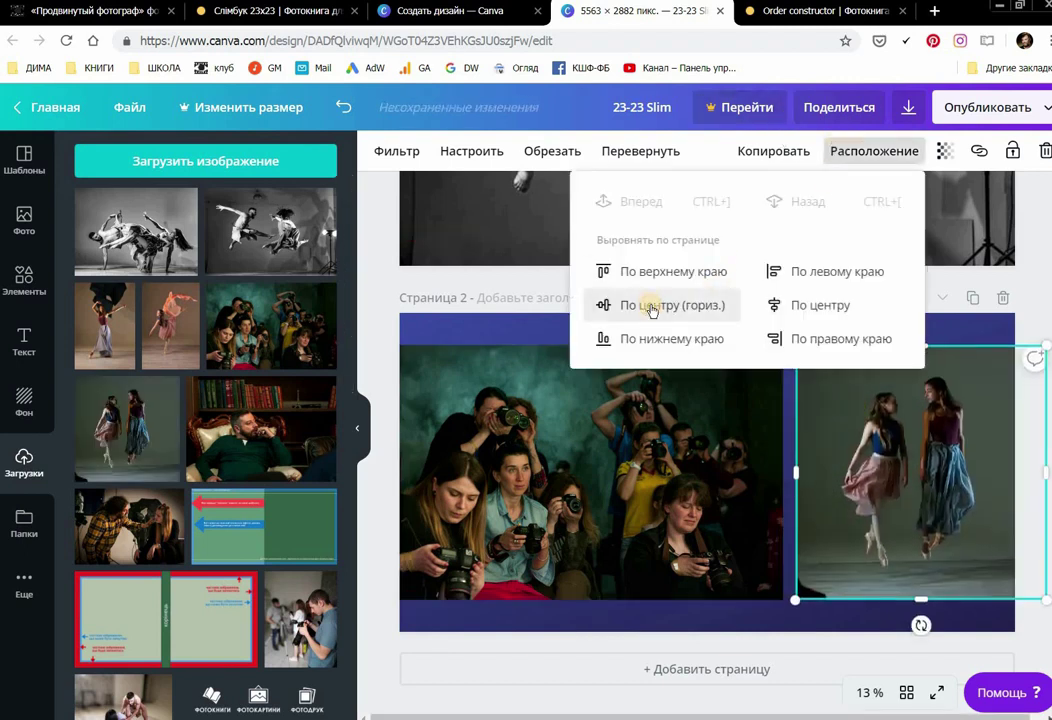
pyautogui.click(860, 452)
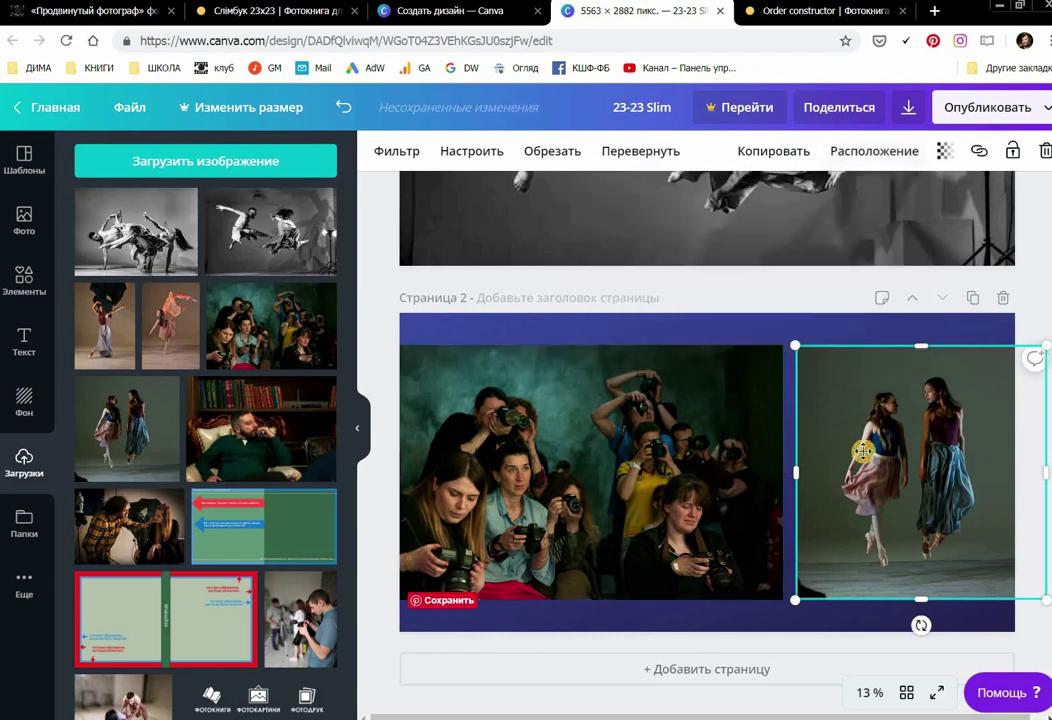
# Step: Trim the two women's photo so its right side ends at the edge of page 2
pyautogui.doubleClick(861, 450)
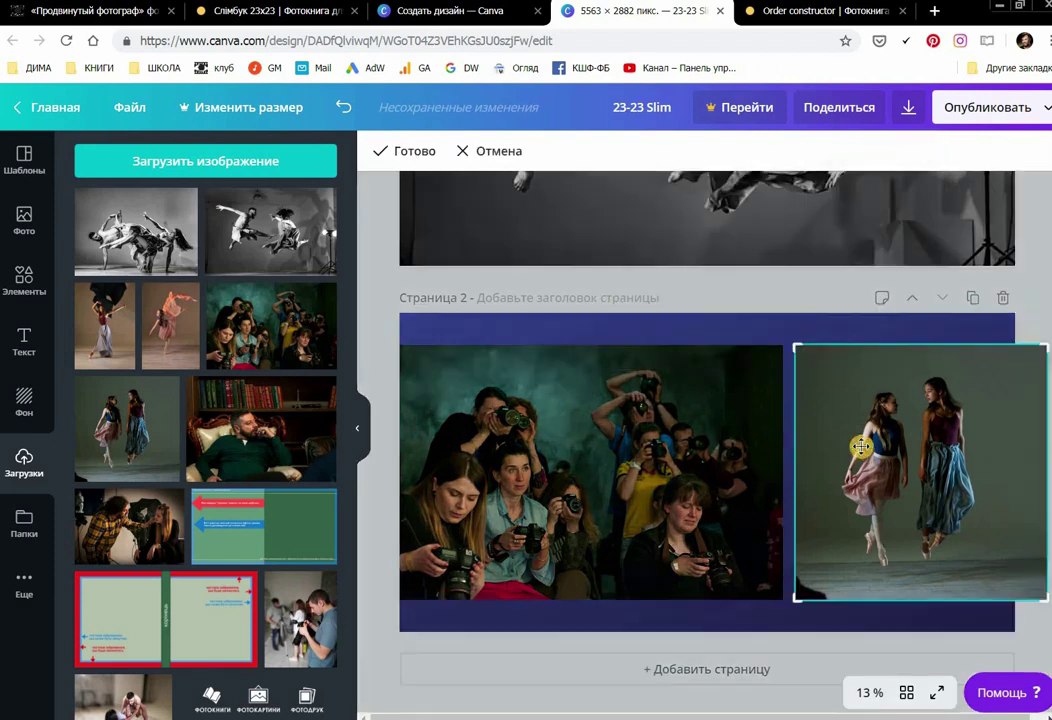
pyautogui.doubleClick(894, 424)
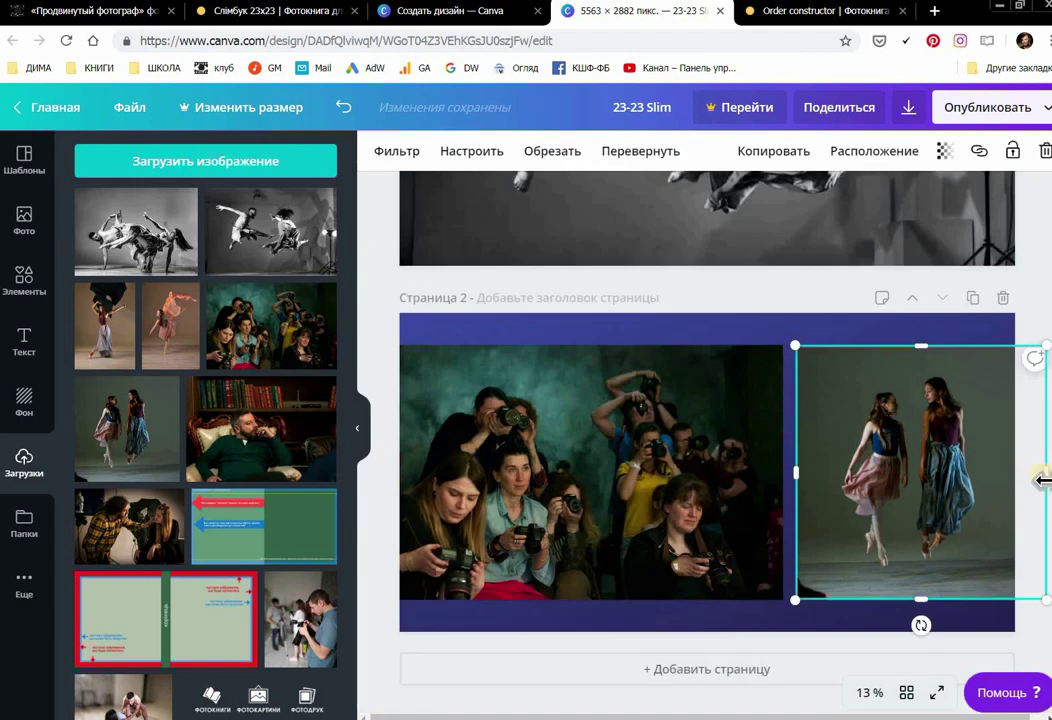
pyautogui.moveTo(1043, 480); pyautogui.dragTo(1014, 477)
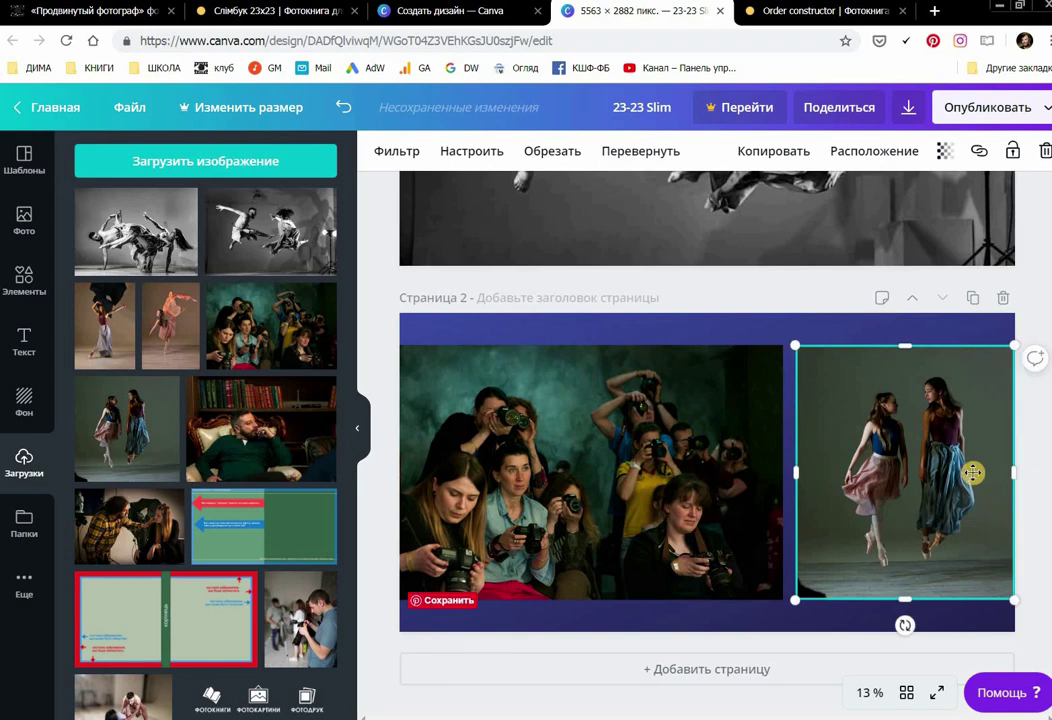
# Step: Shift the image inside the crop frame to the left so the two women stand centred in it
pyautogui.doubleClick(968, 470)
pyautogui.press('Left')
pyautogui.press('Left')
pyautogui.press('Left')
pyautogui.press('Left')
pyautogui.press('Left')
pyautogui.press('Left')
pyautogui.press('Left')
pyautogui.press('Left')
pyautogui.press('Right')
pyautogui.press('Right')
pyautogui.press('Right')
pyautogui.press('Right')
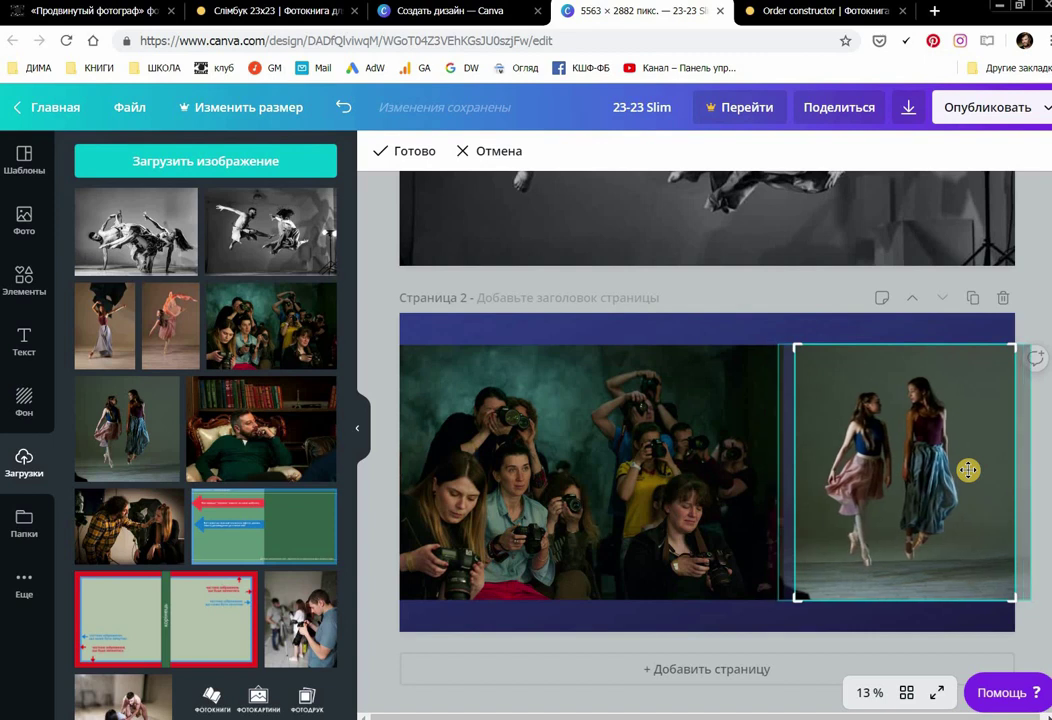
pyautogui.click(646, 670)
# Step: Add page 3 and place the black-and-white floor-dance photo against its right edge, enlarged to about the full page height
pyautogui.click(647, 670)
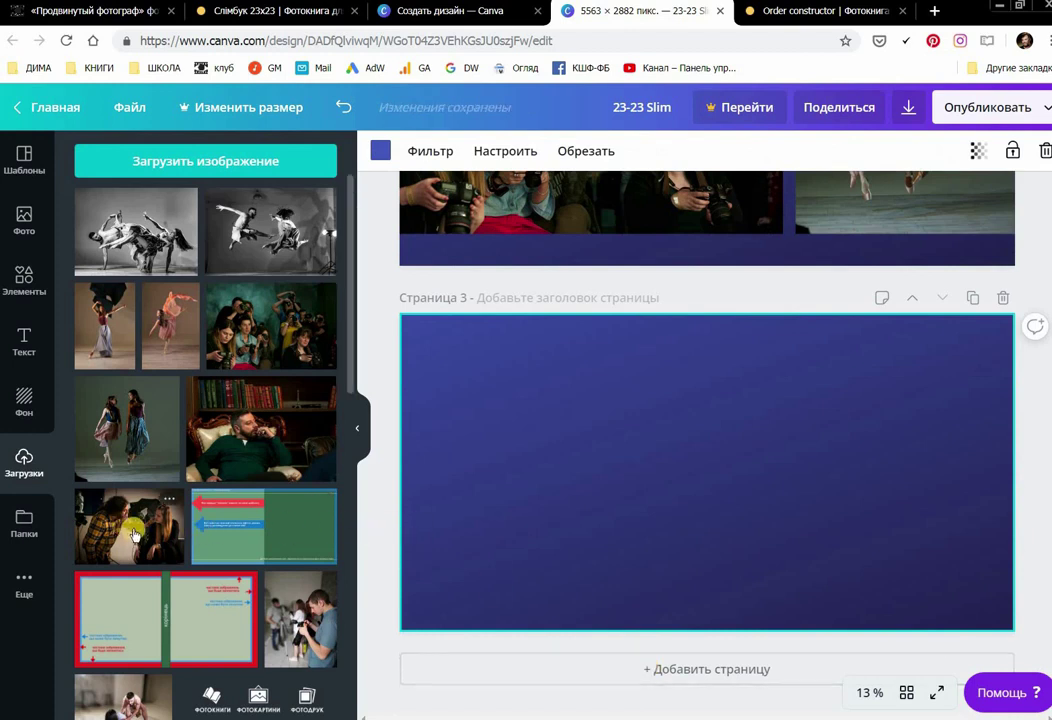
pyautogui.moveTo(110, 215); pyautogui.dragTo(712, 375)
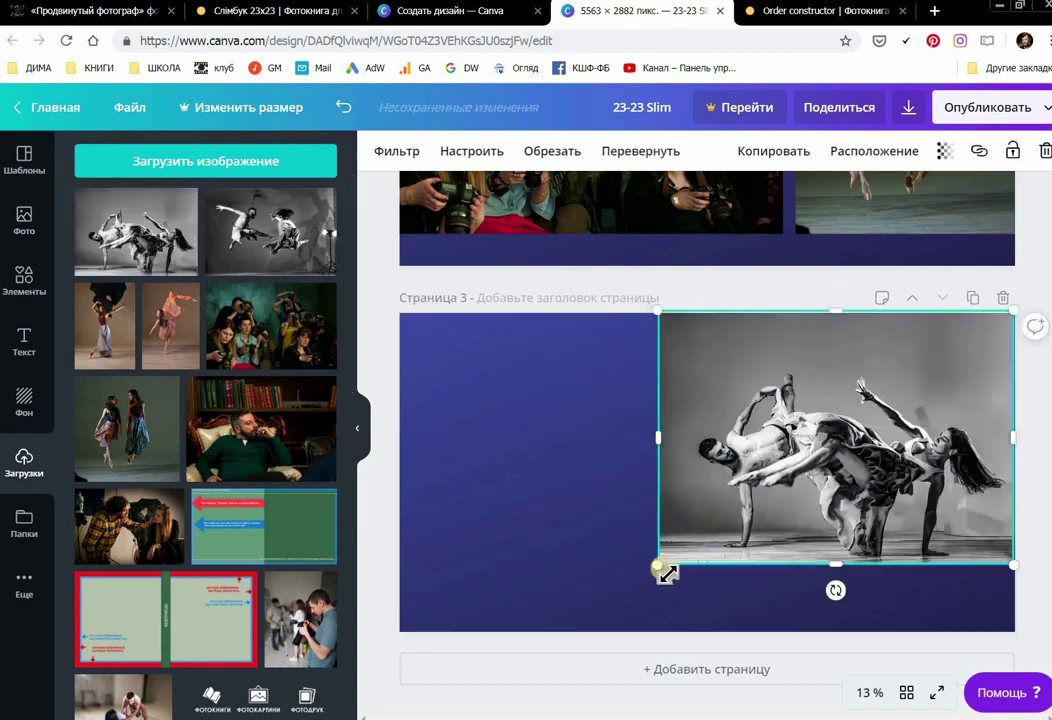
pyautogui.moveTo(656, 565); pyautogui.dragTo(542, 627)
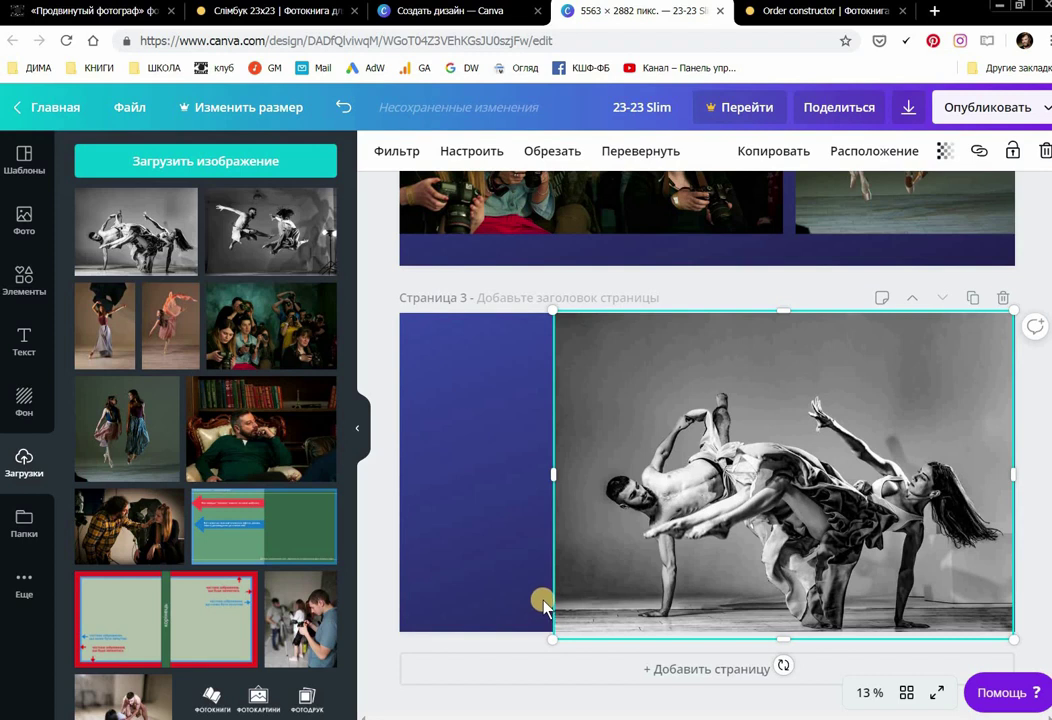
pyautogui.moveTo(553, 643); pyautogui.dragTo(558, 641)
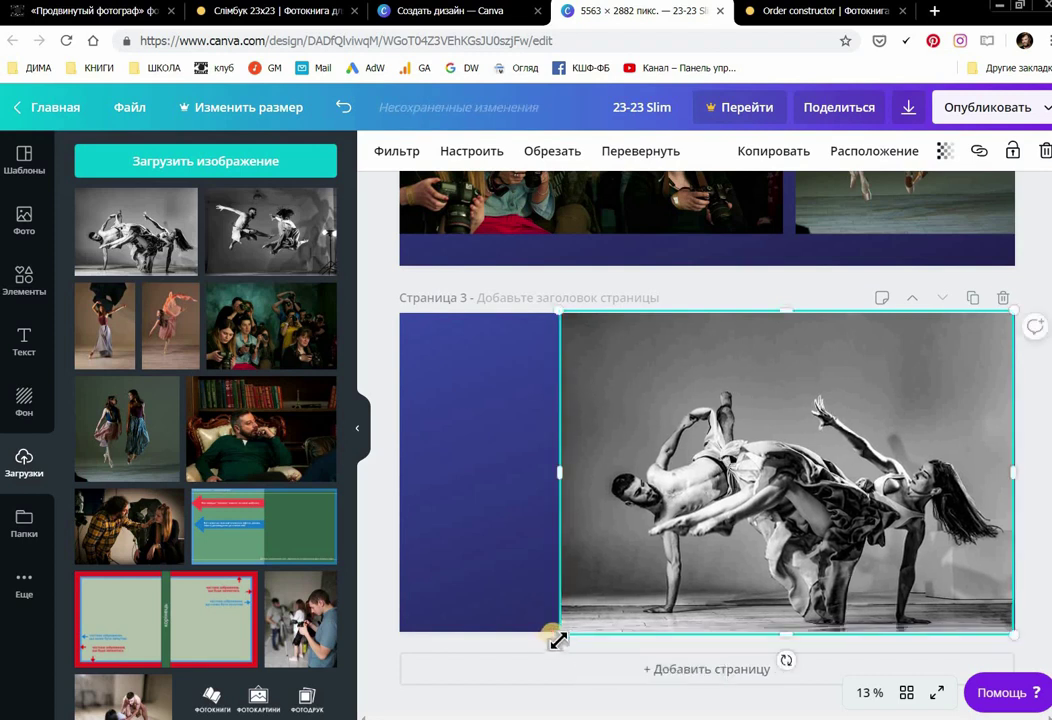
# Step: Open тексты в книгу.docx from the BACK folder, copy its whole text, and close the document and folder
pyautogui.hotkey('alt', 'Tab')
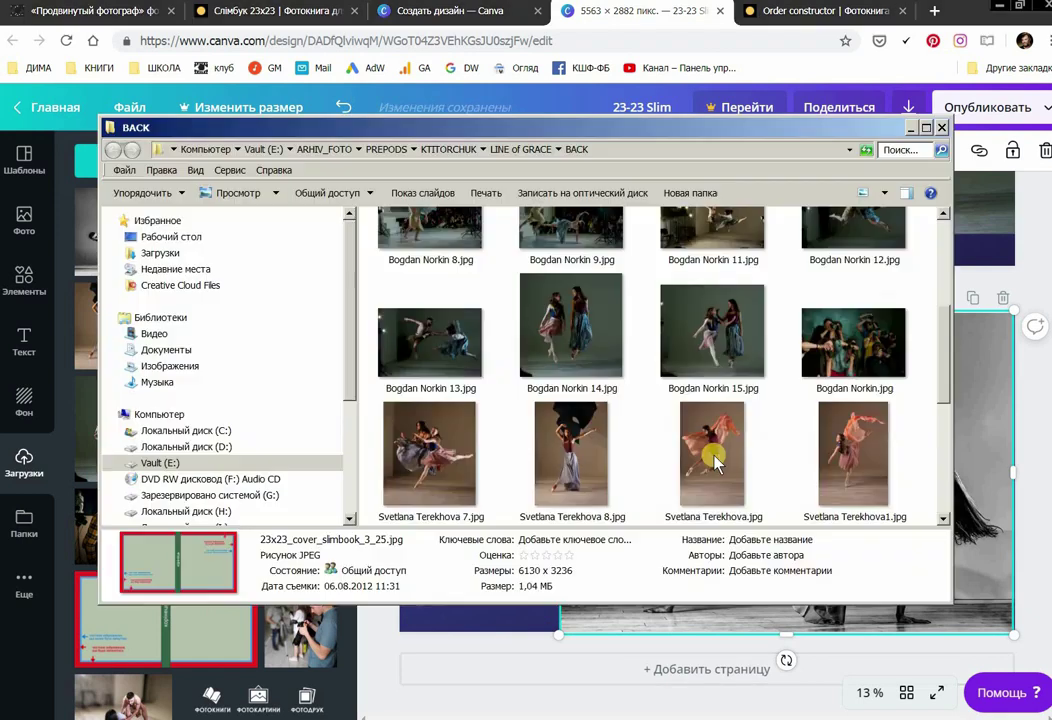
pyautogui.doubleClick(714, 455)
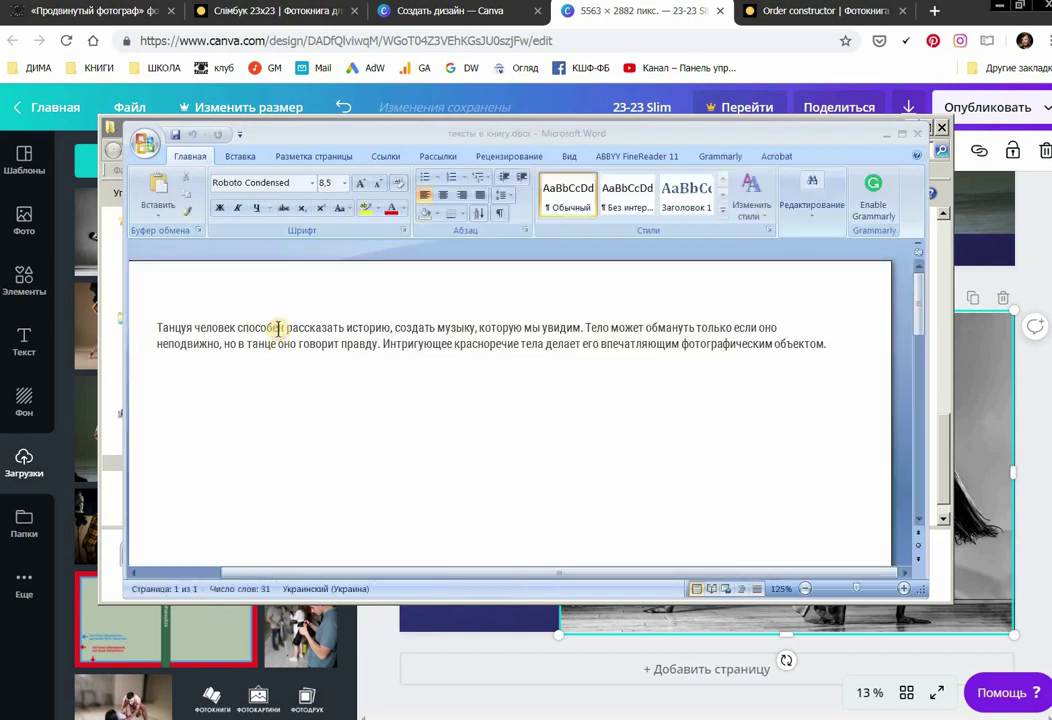
pyautogui.hotkey('ctrl', 'a')
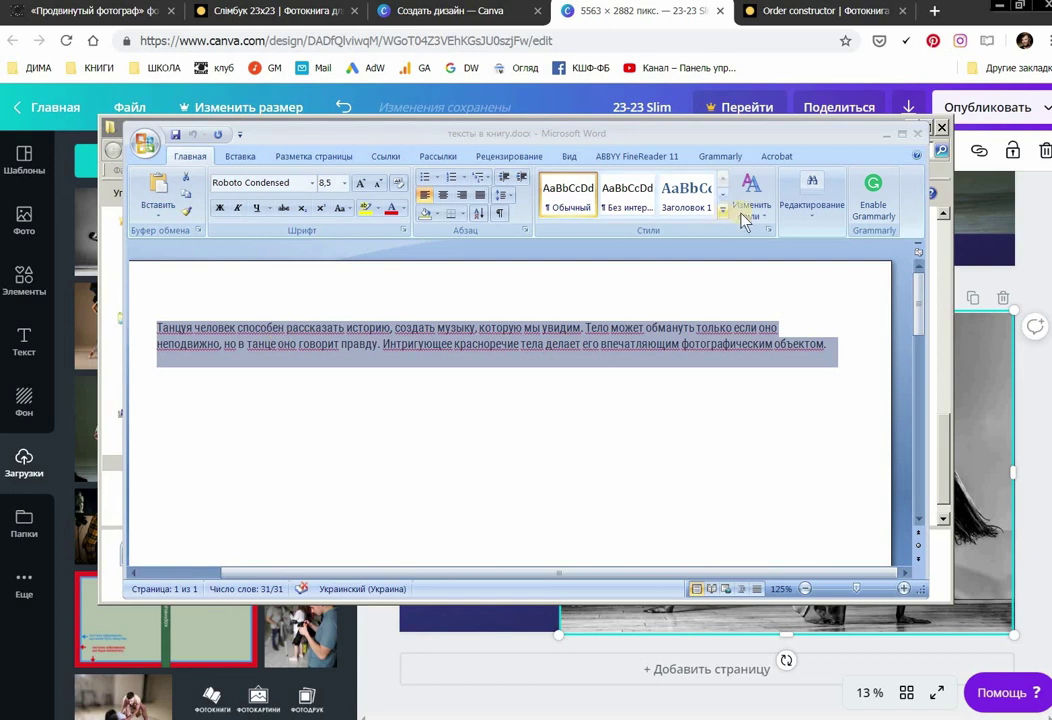
pyautogui.click(917, 136)
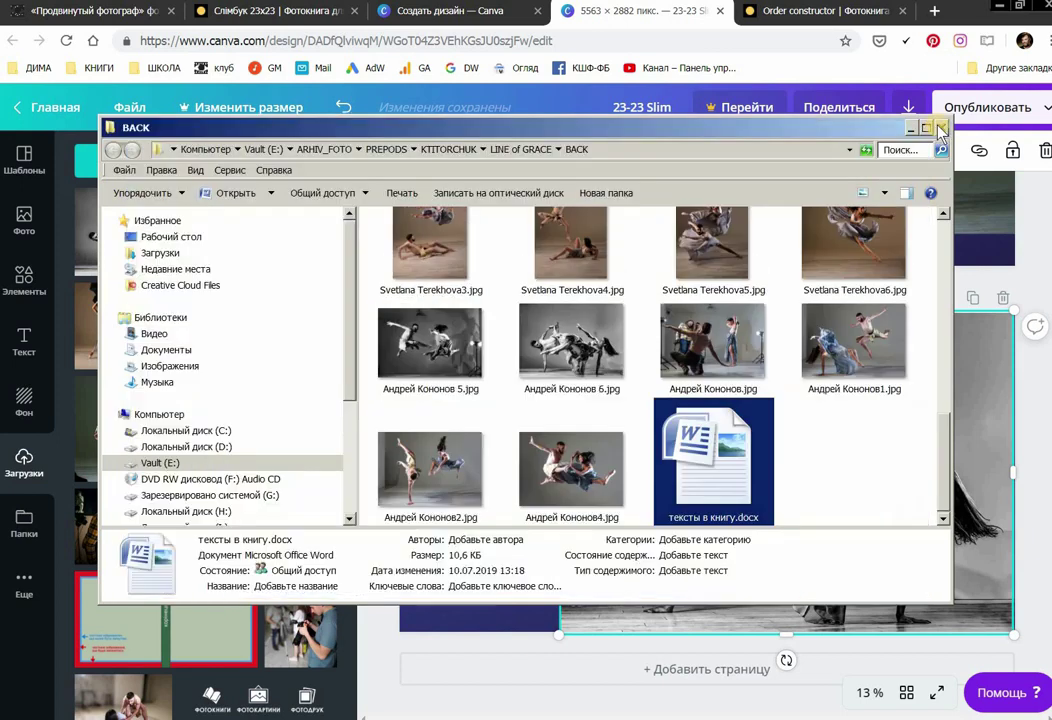
pyautogui.click(938, 128)
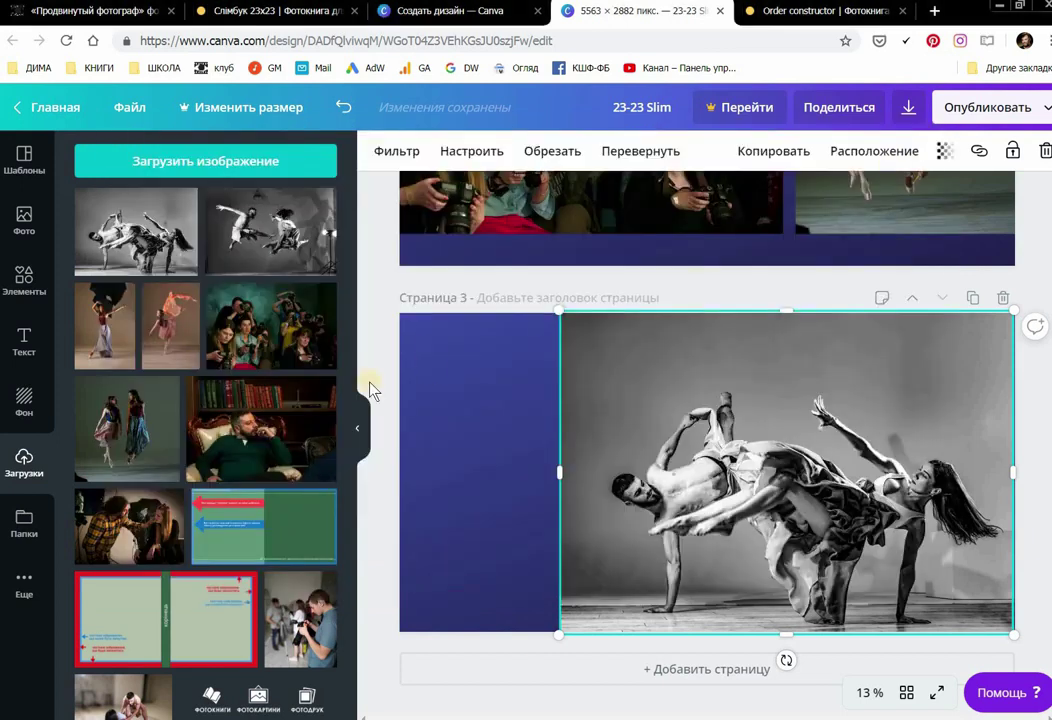
# Step: Add the "Новые технологии меняют нашу жизнь" text template to page 3 and keep only its heading, placed in the blue strip
pyautogui.click(23, 342)
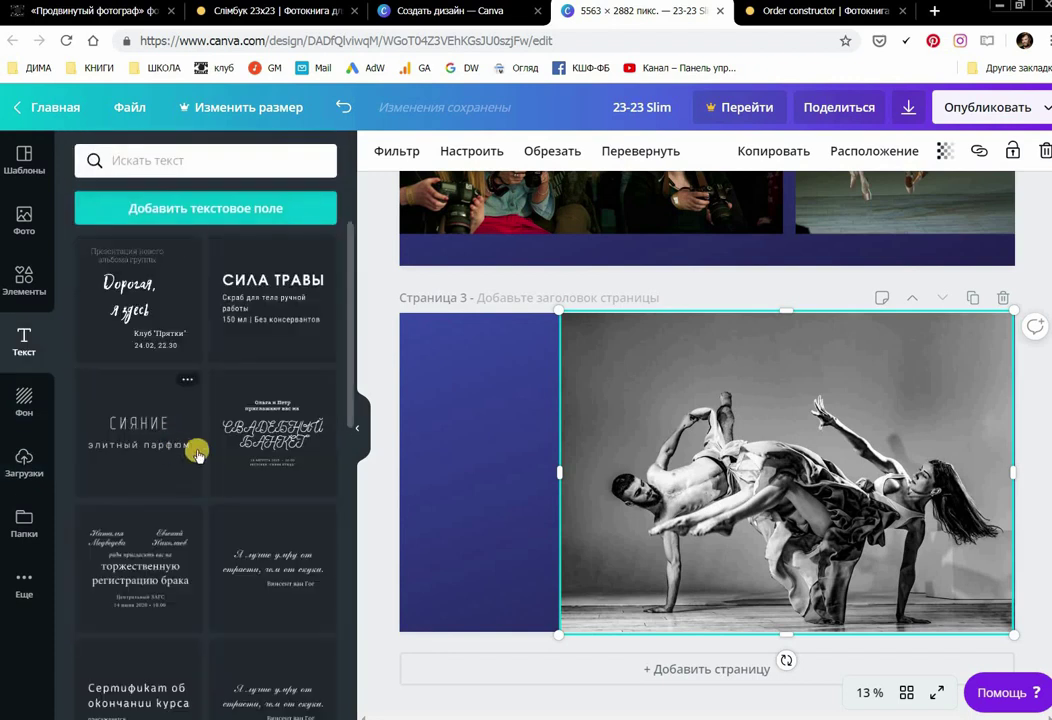
pyautogui.scroll(-5, 197, 453)
pyautogui.moveTo(136, 355); pyautogui.dragTo(466, 324)
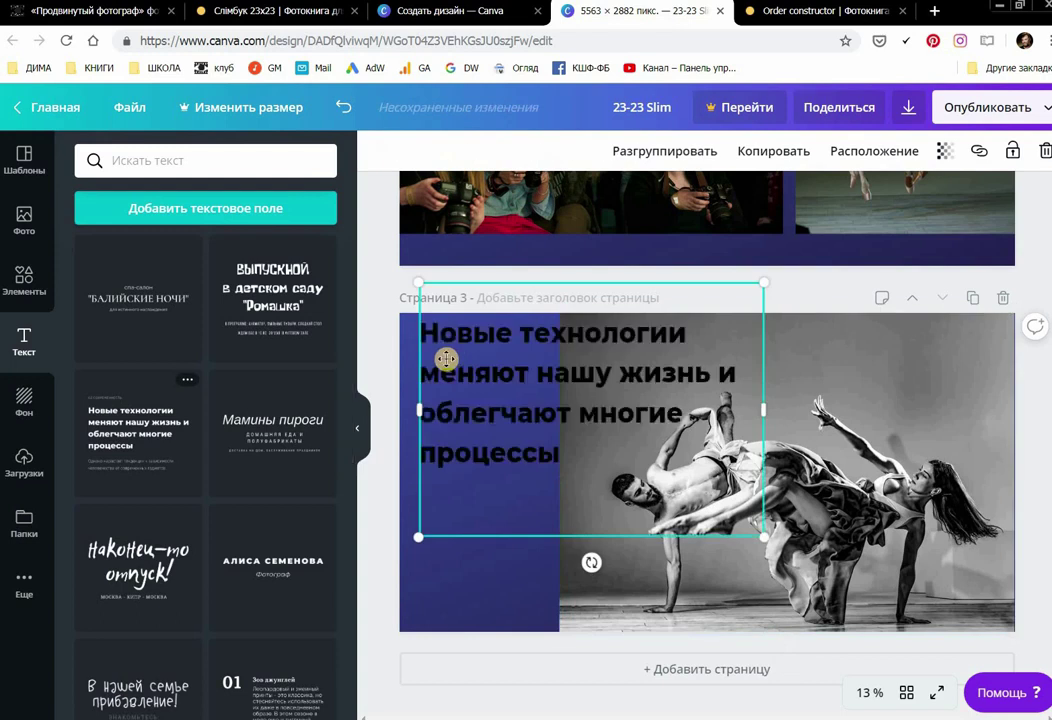
pyautogui.click(488, 298)
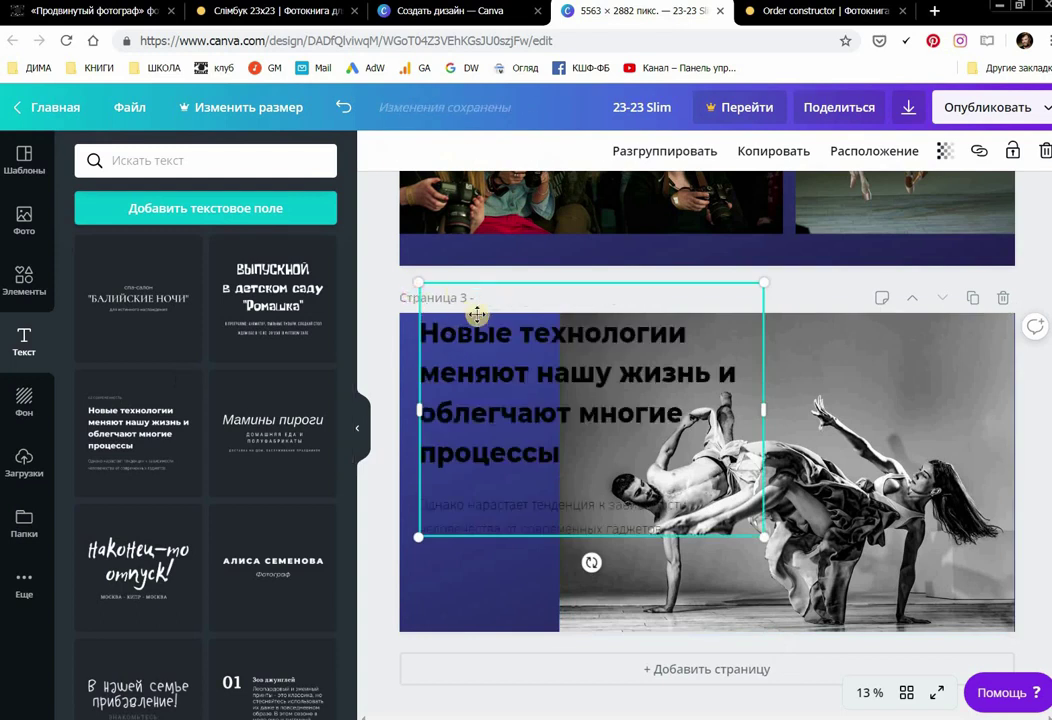
pyautogui.click(493, 506)
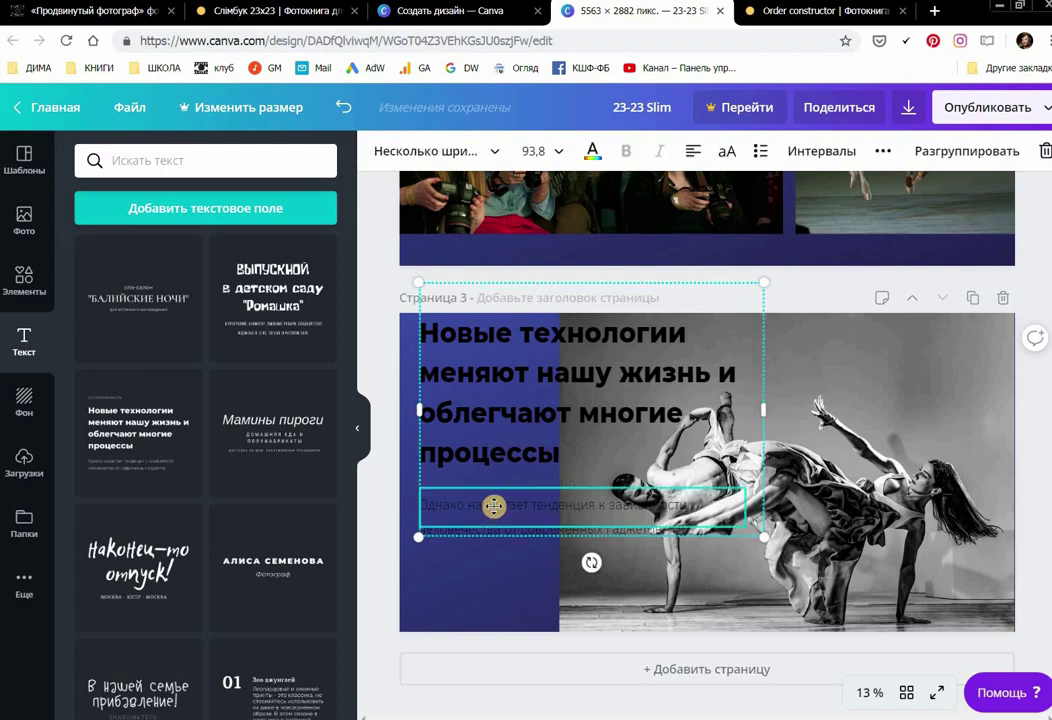
pyautogui.press('Delete')
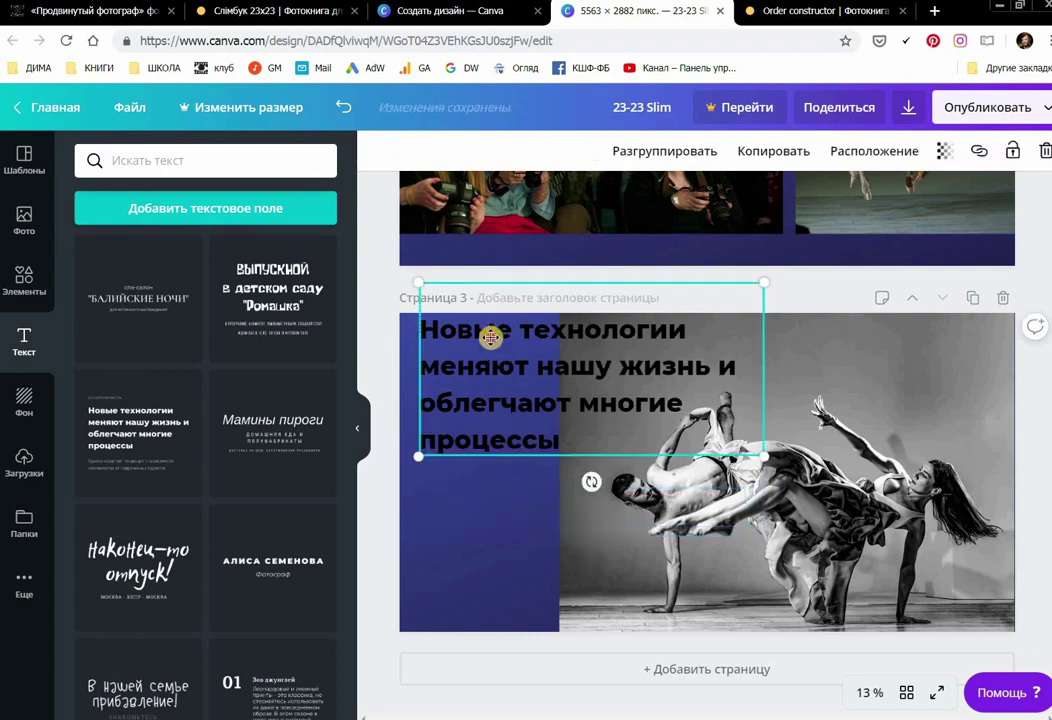
pyautogui.press('Delete')
pyautogui.hotkey('ctrl', 'v')
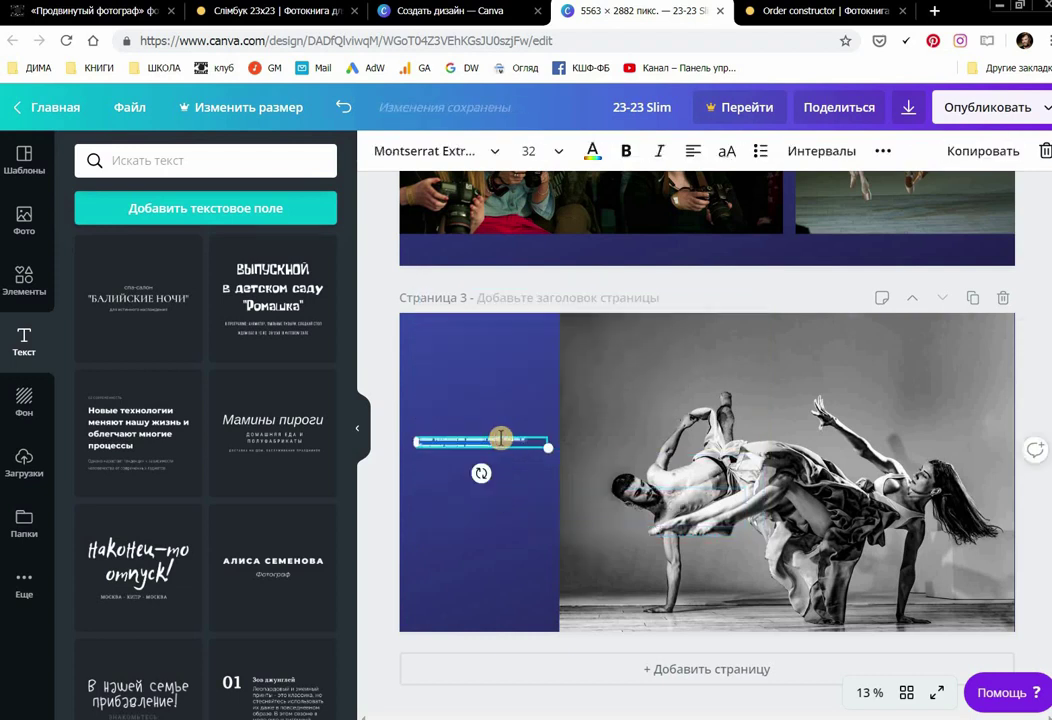
# Step: Set the heading in the blue strip to font size 56 and align it right
pyautogui.click(563, 156)
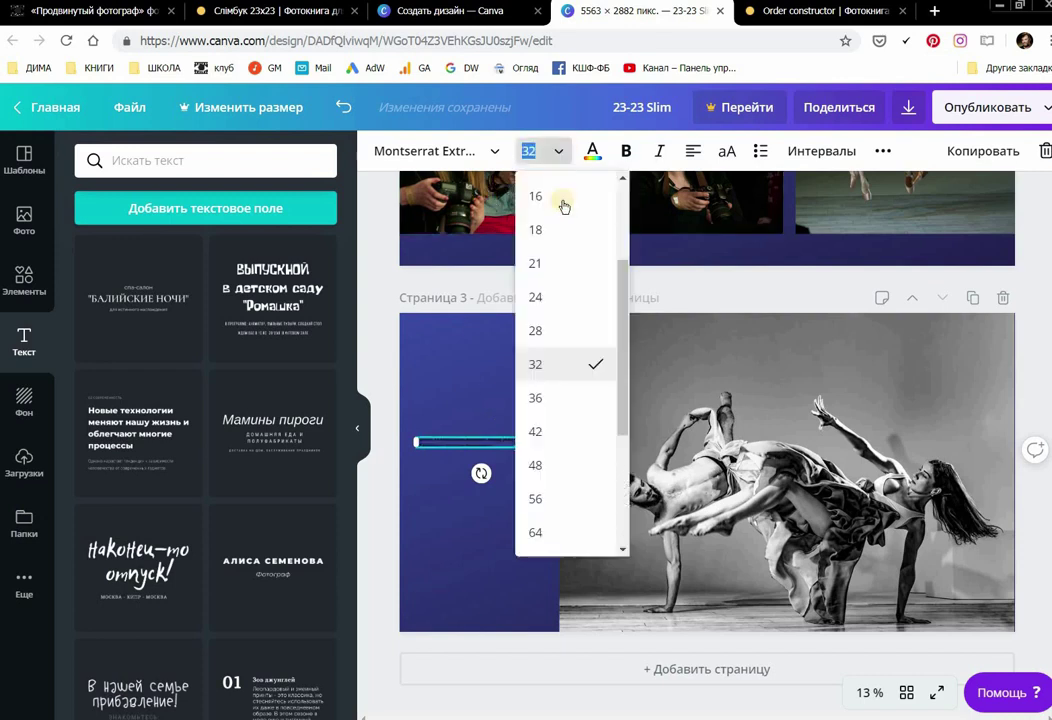
pyautogui.click(535, 501)
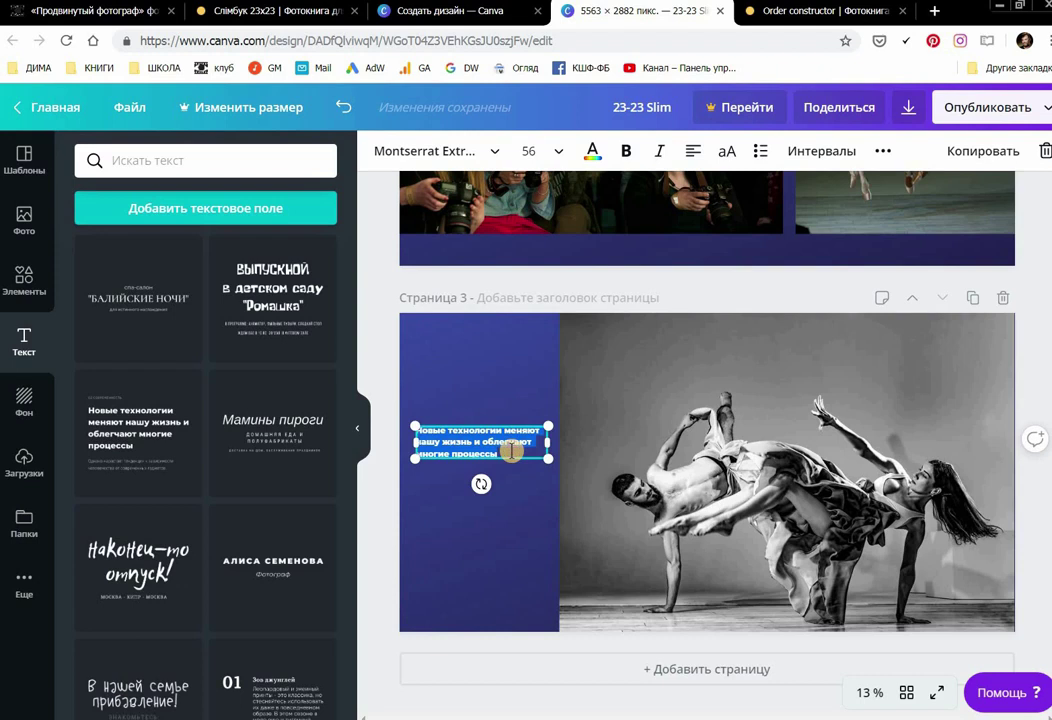
pyautogui.click(692, 152)
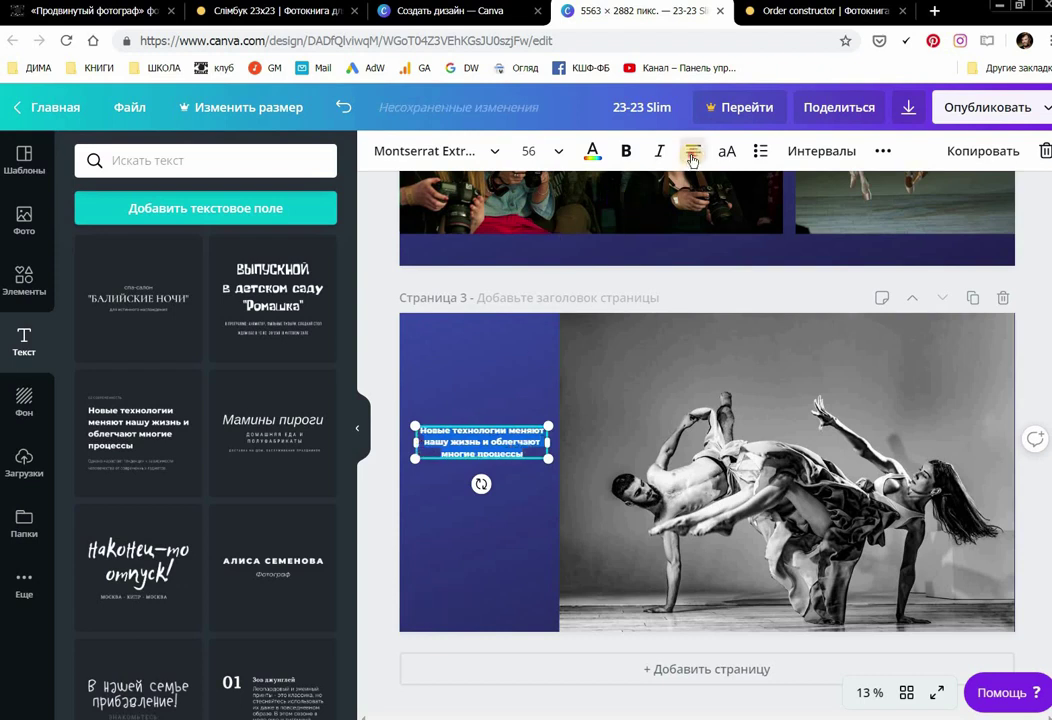
pyautogui.click(692, 152)
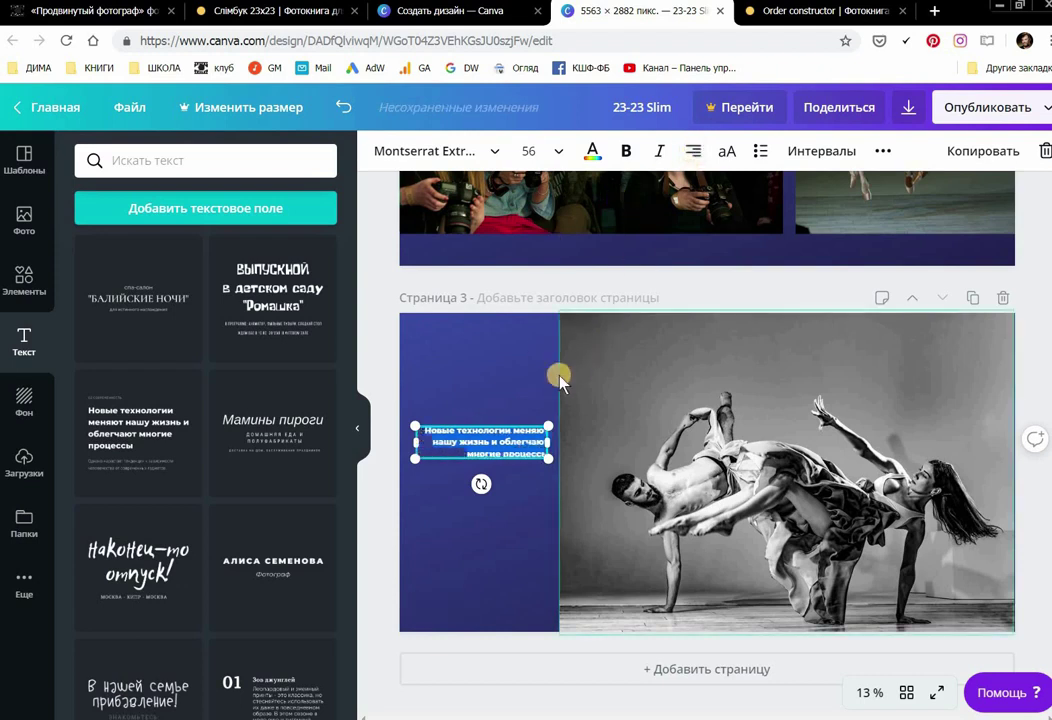
# Step: Replace the heading with the copied paragraph about dance and colour the text white
pyautogui.hotkey('ctrl', 'v')
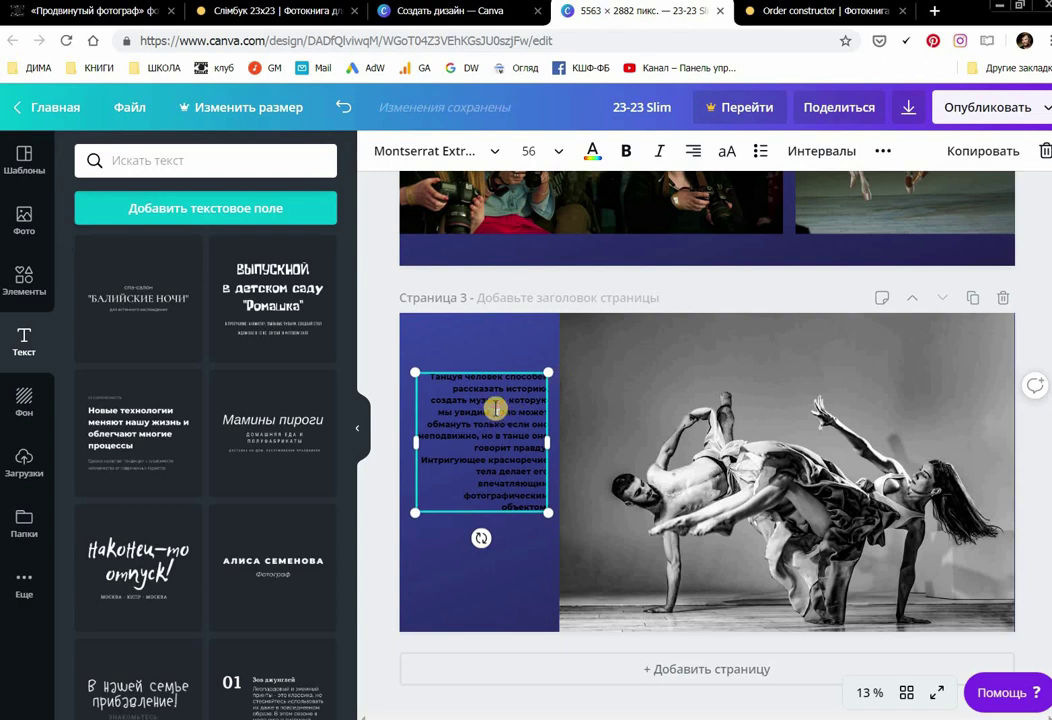
pyautogui.hotkey('ctrl', 'a')
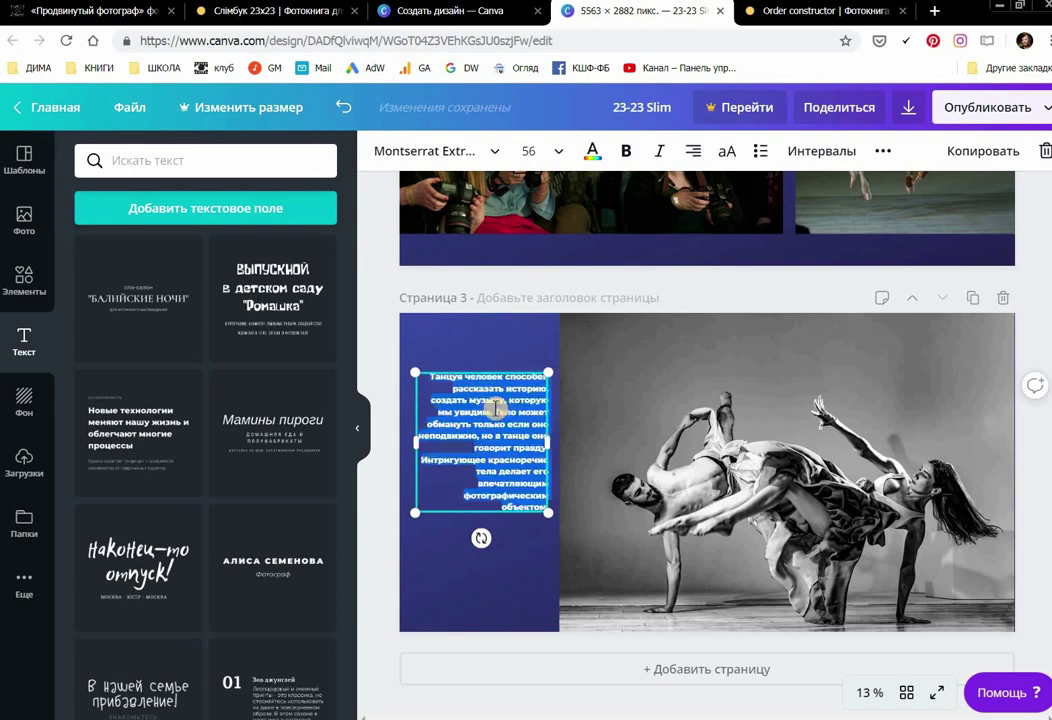
pyautogui.click(591, 152)
pyautogui.click(312, 302)
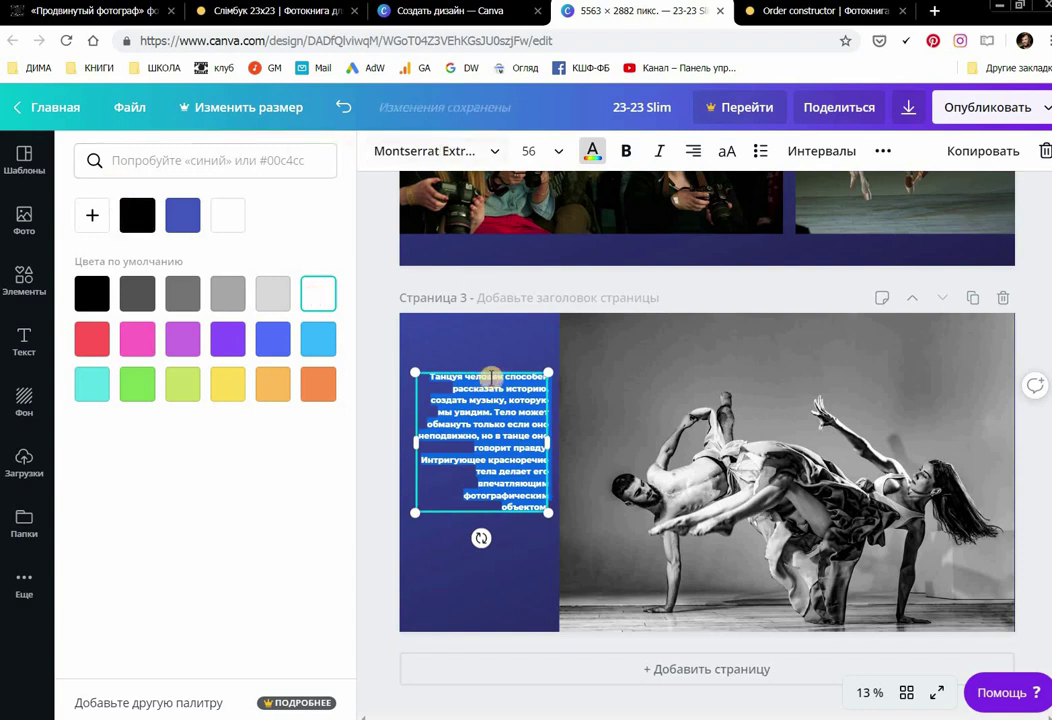
# Step: Set the paragraph to font size 42, narrow its box from the left, and place it near the bottom of the blue strip
pyautogui.click(517, 377)
pyautogui.moveTo(515, 371); pyautogui.dragTo(514, 475)
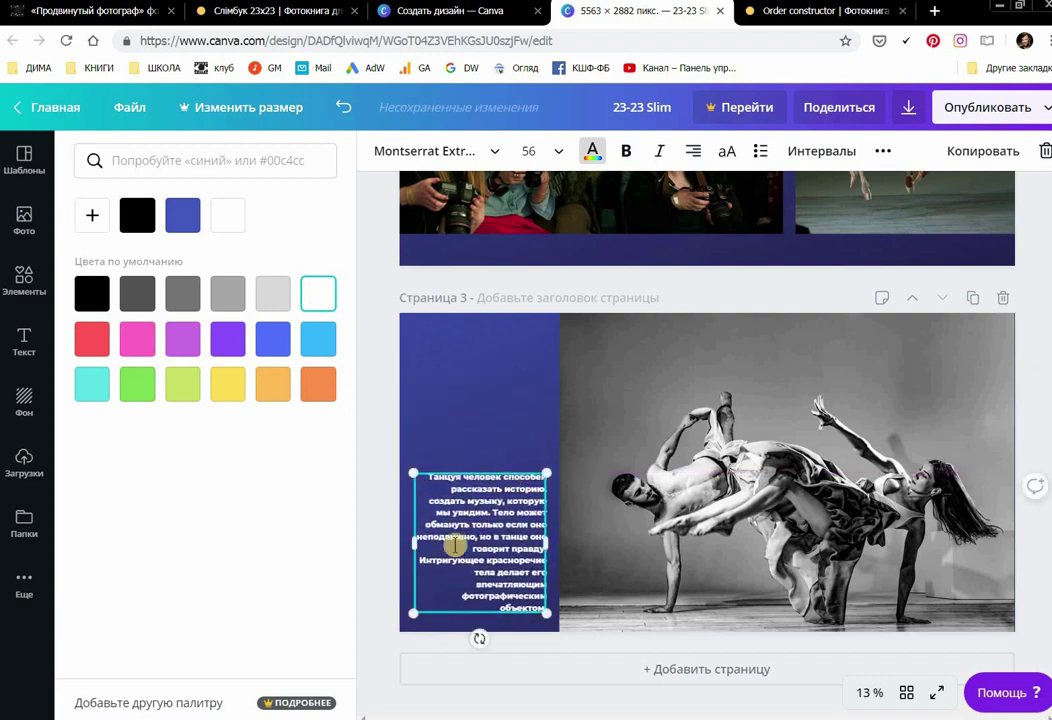
pyautogui.doubleClick(441, 513)
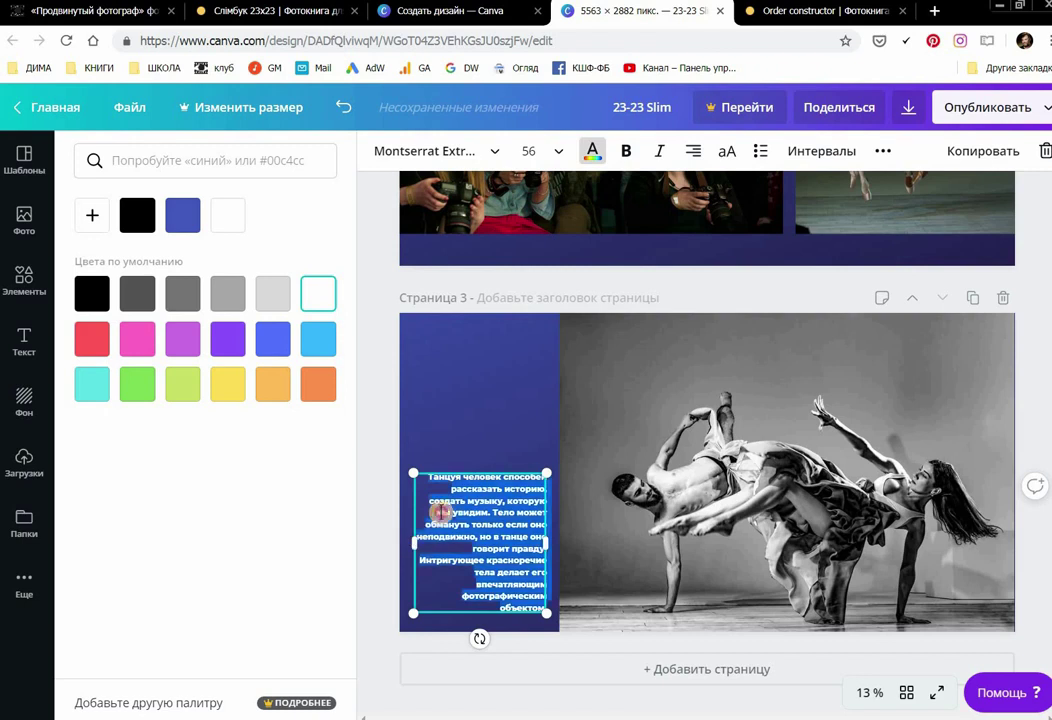
pyautogui.click(530, 151)
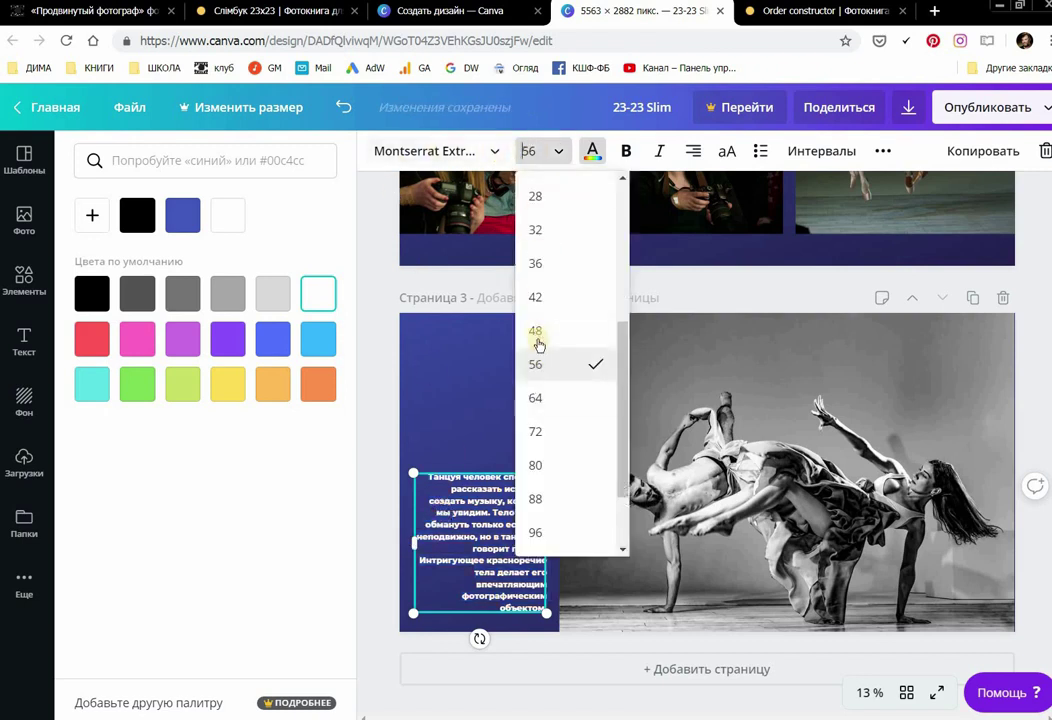
pyautogui.click(535, 298)
pyautogui.moveTo(405, 546); pyautogui.dragTo(431, 543)
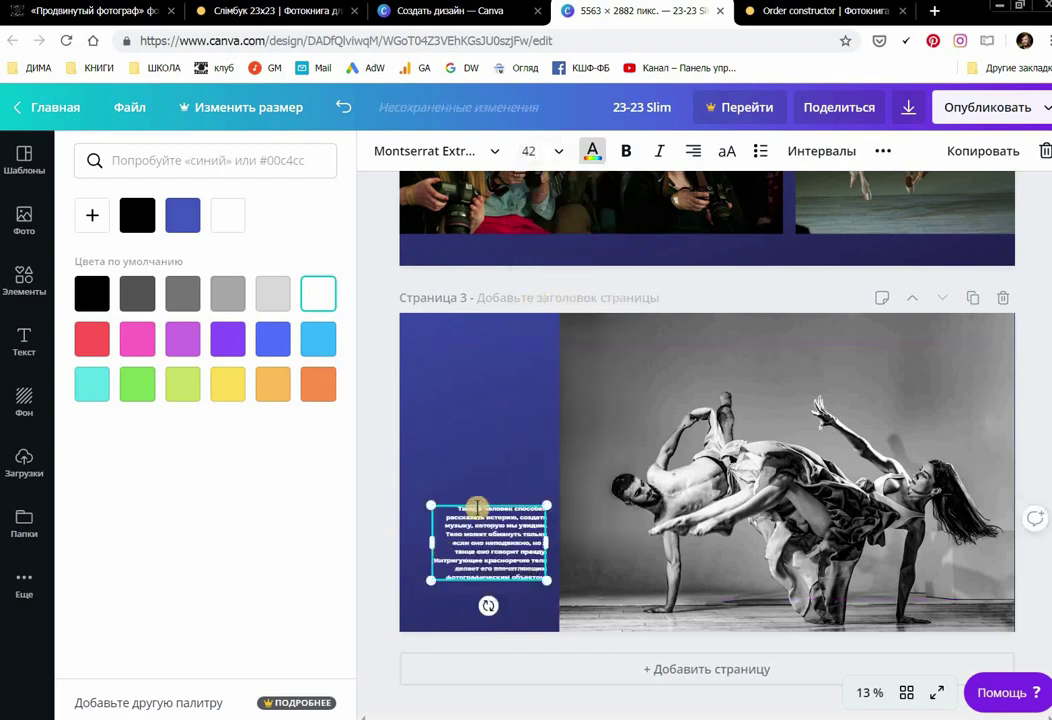
pyautogui.moveTo(481, 505)
pyautogui.mouseDown()
pyautogui.moveTo(477, 496)
pyautogui.moveTo(467, 538)
pyautogui.moveTo(481, 529)
pyautogui.mouseUp()
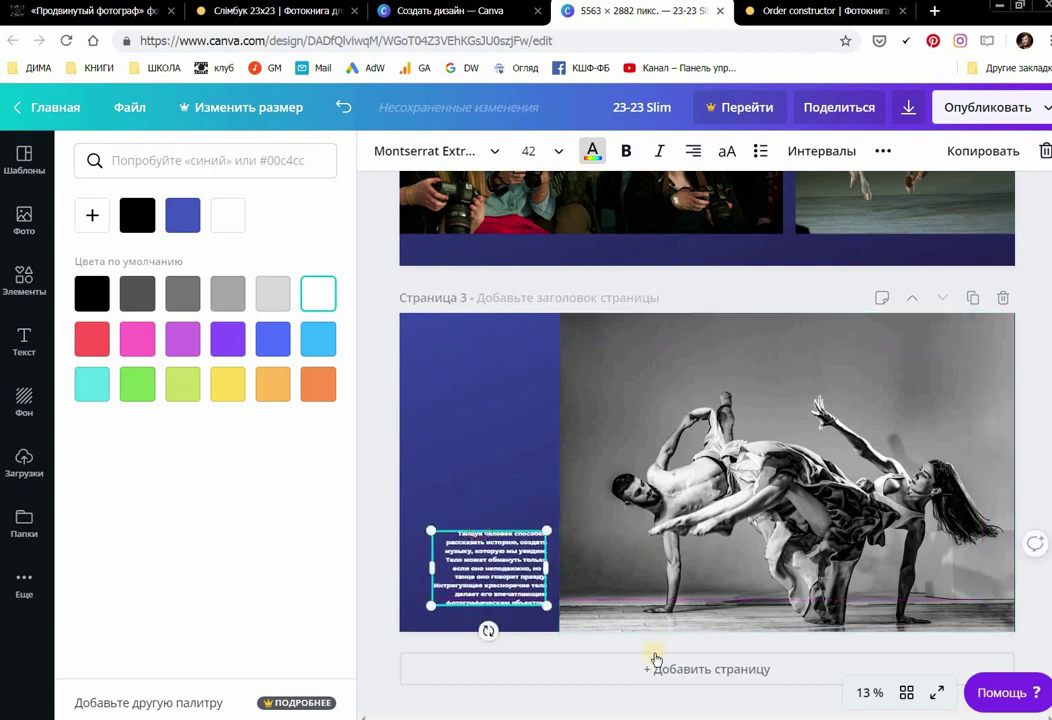
# Step: Delete the dance paragraph from page 3
pyautogui.click(387, 599)
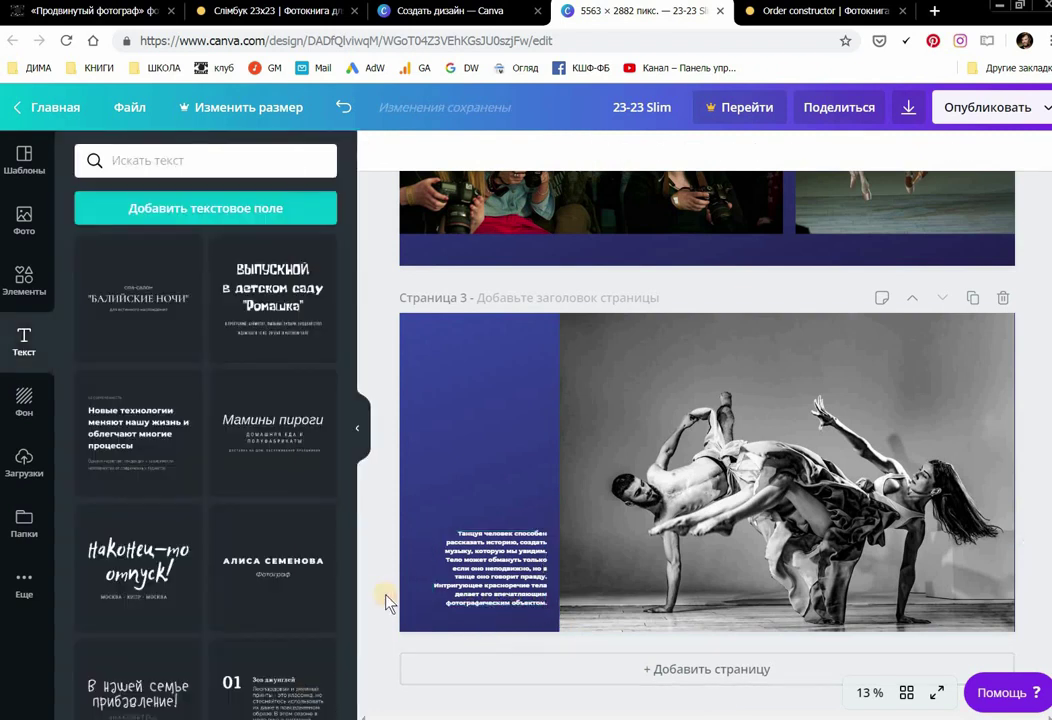
pyautogui.click(482, 566)
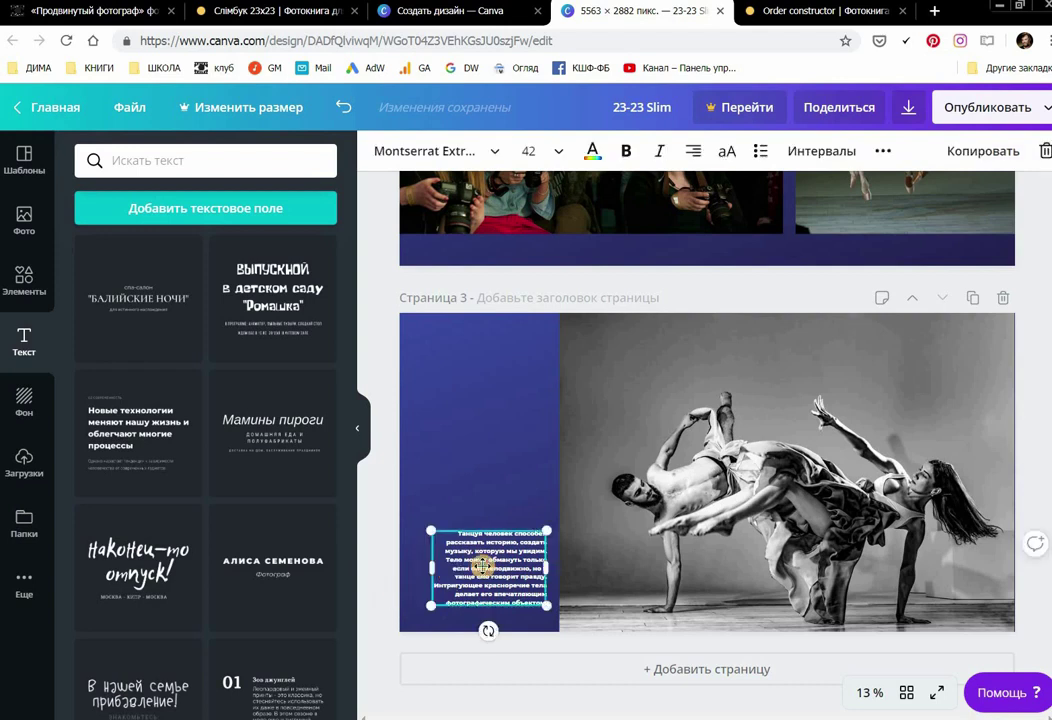
pyautogui.press('Delete')
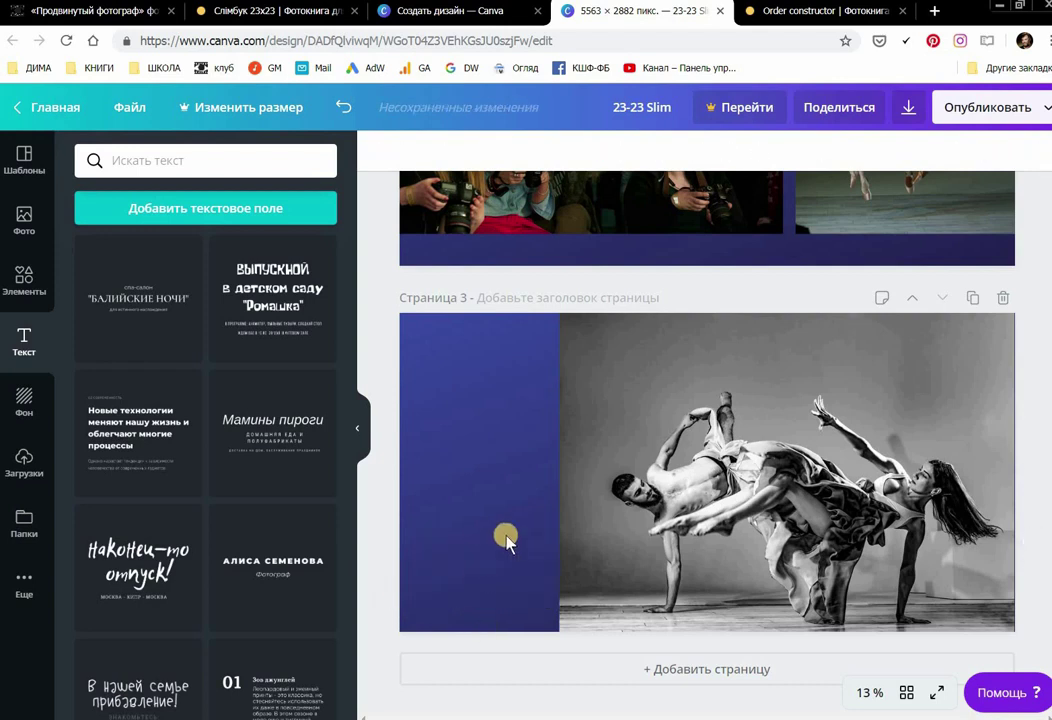
# Step: Open the download settings for the design and set the file type to JPG
pyautogui.scroll(4, 940, 352)
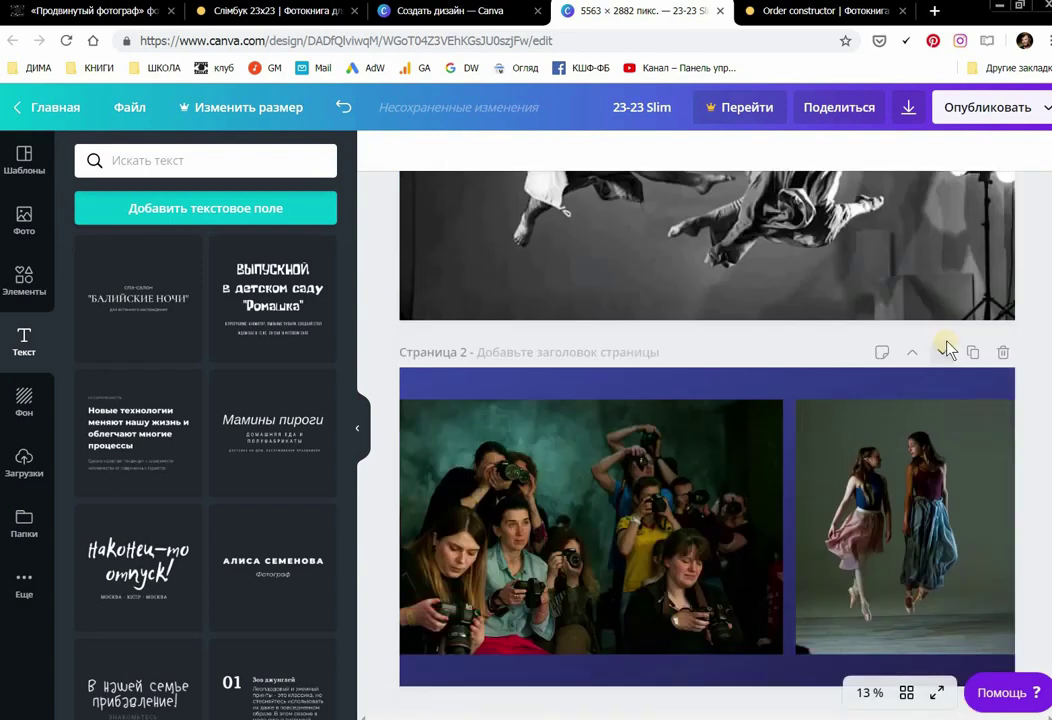
pyautogui.scroll(2, 946, 347)
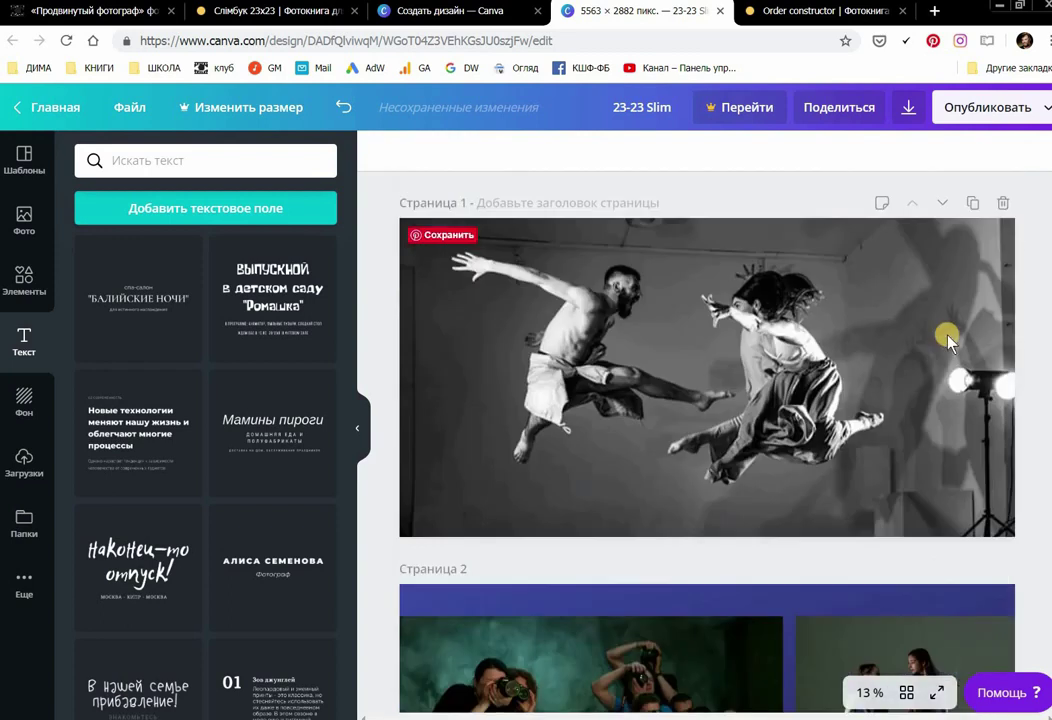
pyautogui.click(989, 115)
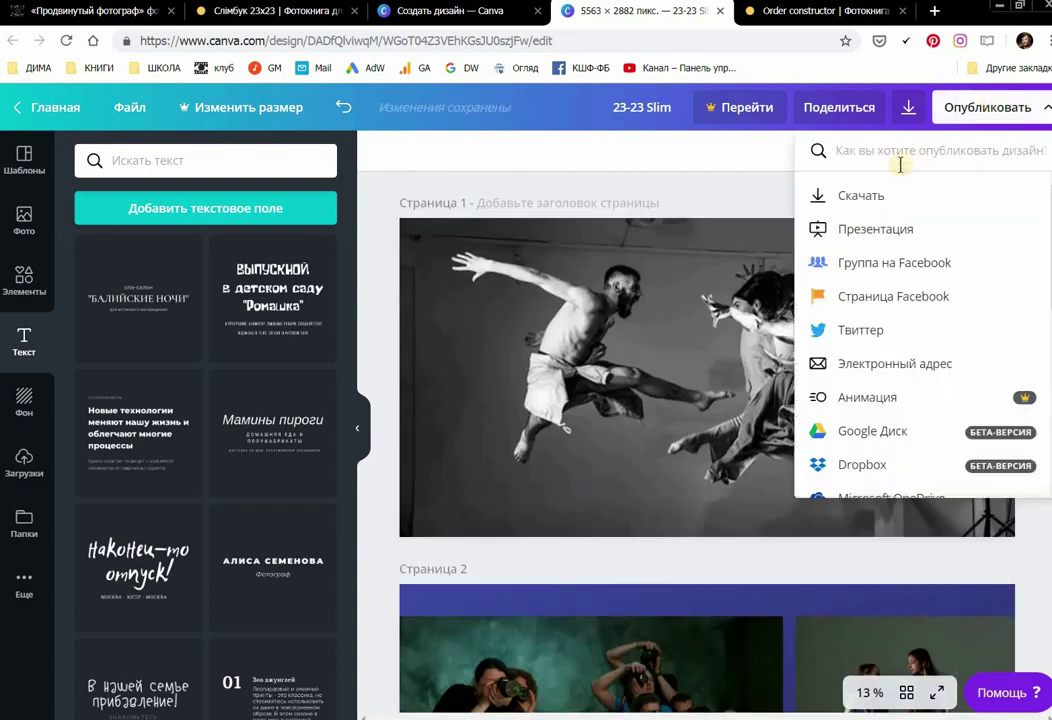
pyautogui.click(853, 196)
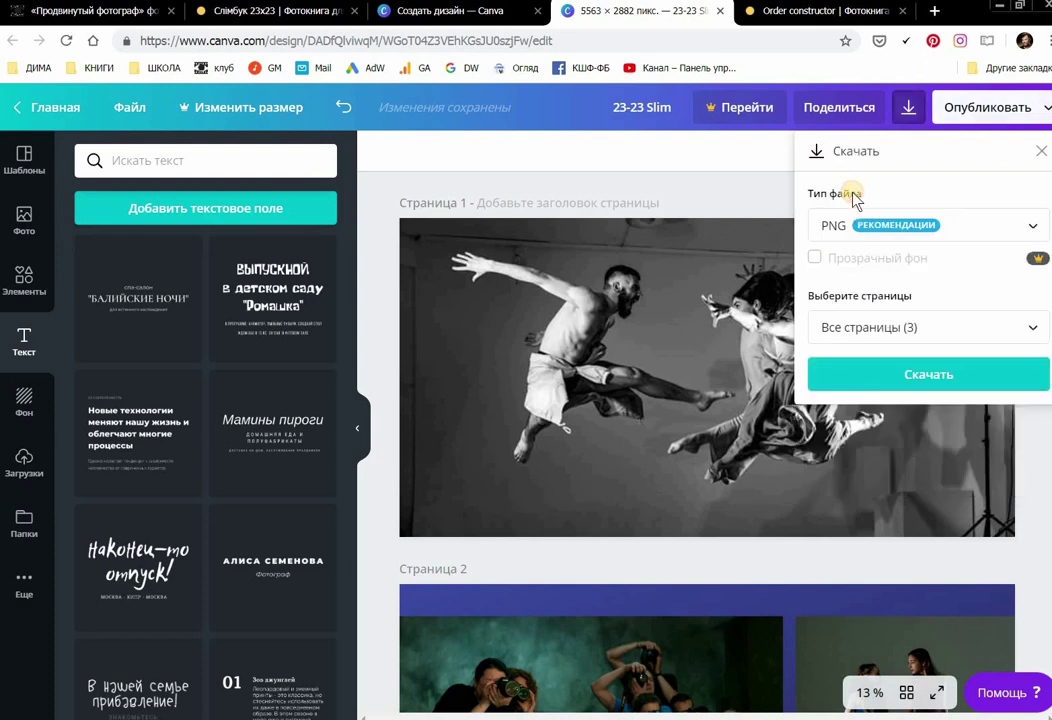
pyautogui.click(848, 224)
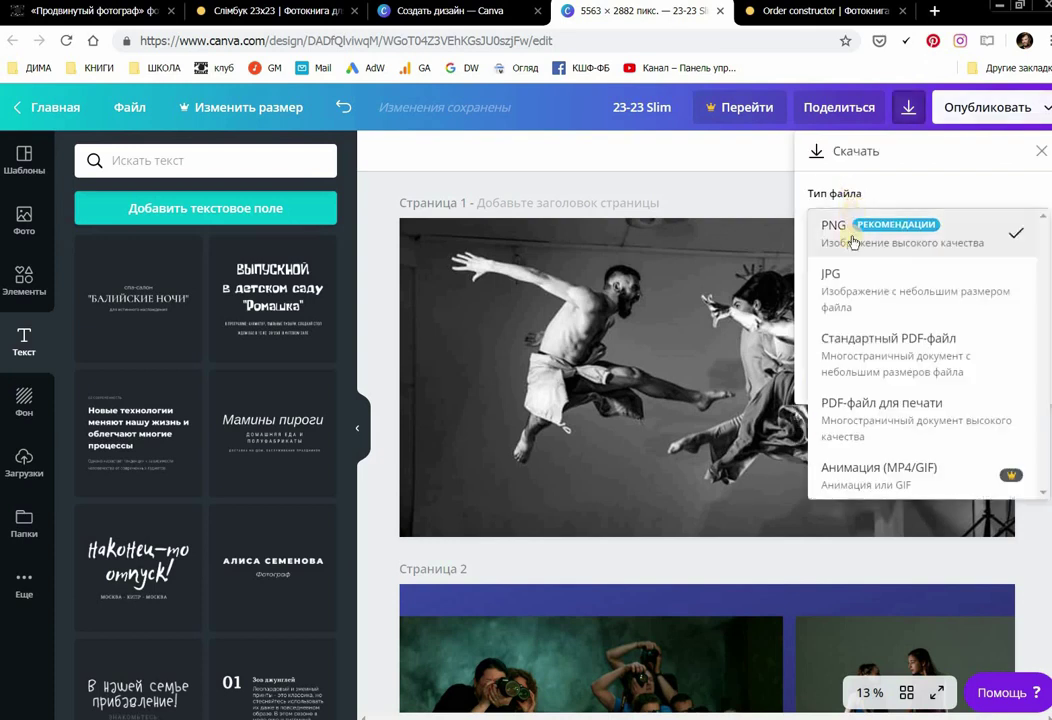
pyautogui.click(853, 294)
# Step: Limit the download to page 1, download it, and dismiss the Canva Pro trial offer
pyautogui.click(853, 295)
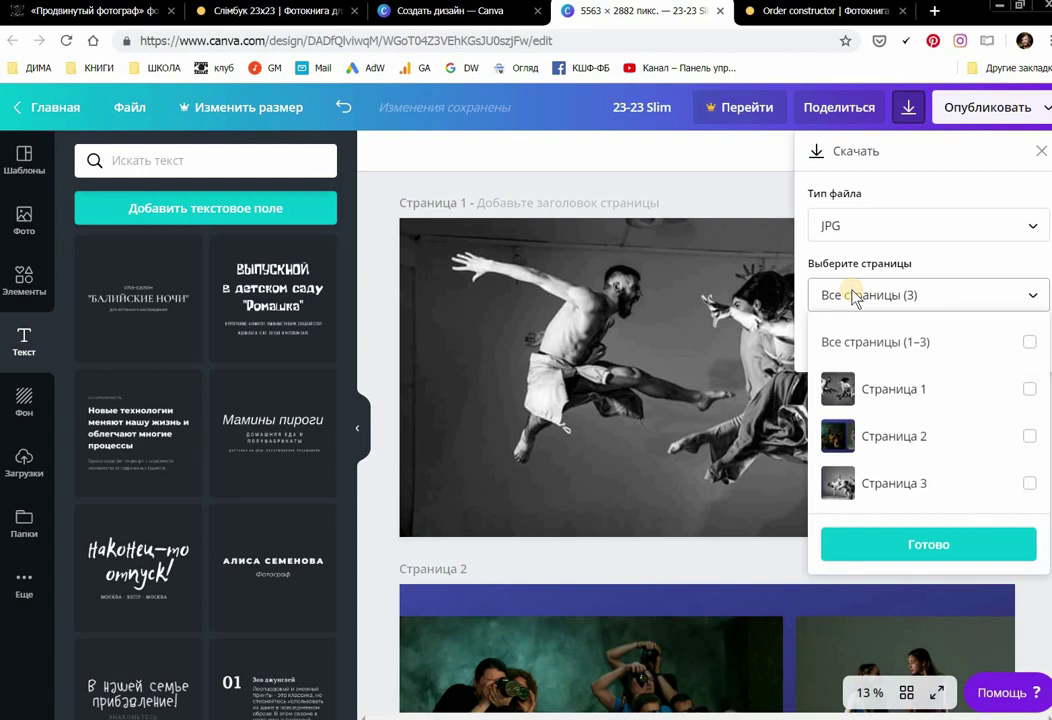
pyautogui.click(1029, 390)
pyautogui.click(927, 544)
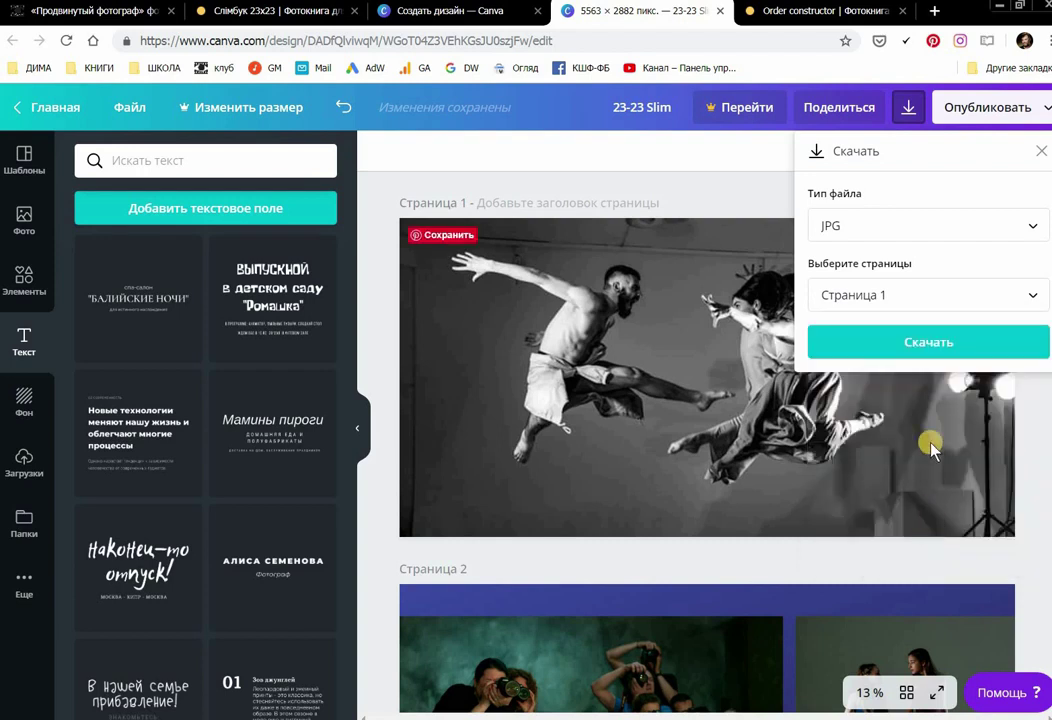
pyautogui.click(920, 342)
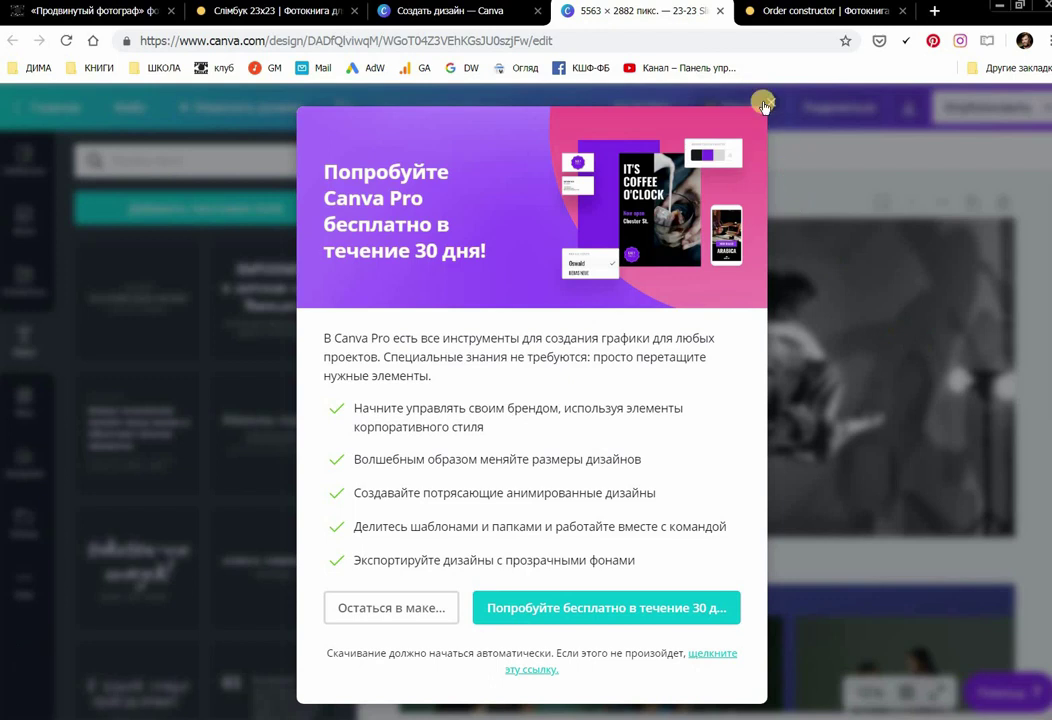
pyautogui.click(768, 104)
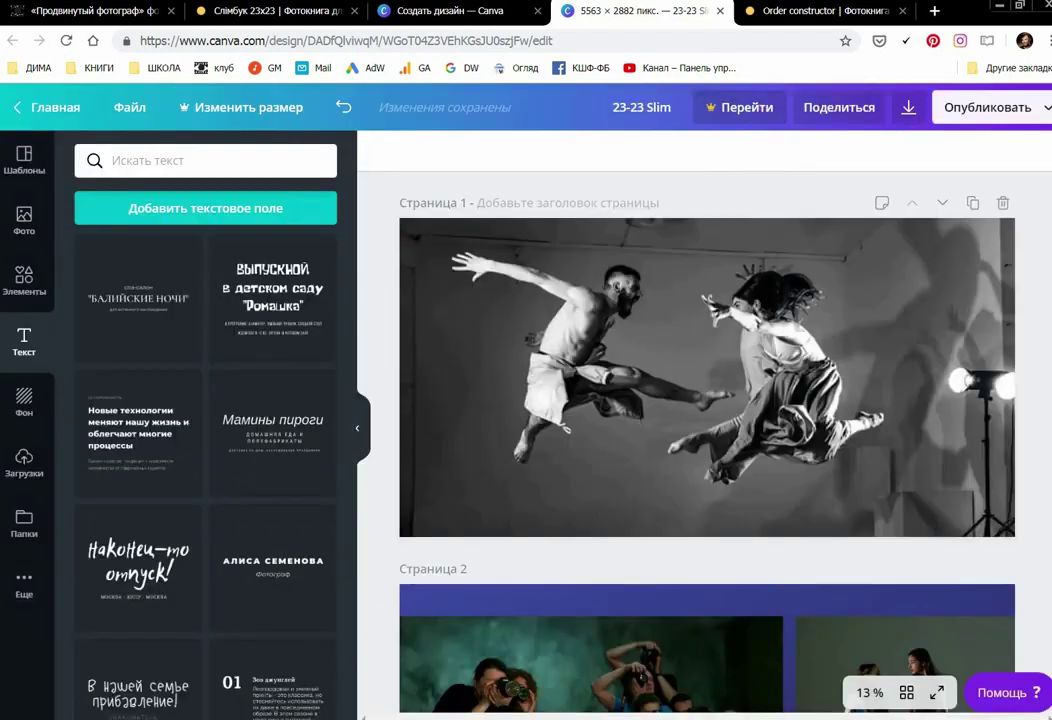
# Step: Show the downloaded 23-23 Slim.jpg in its folder and open it in the photo viewer to check the spread
pyautogui.click(160, 719)
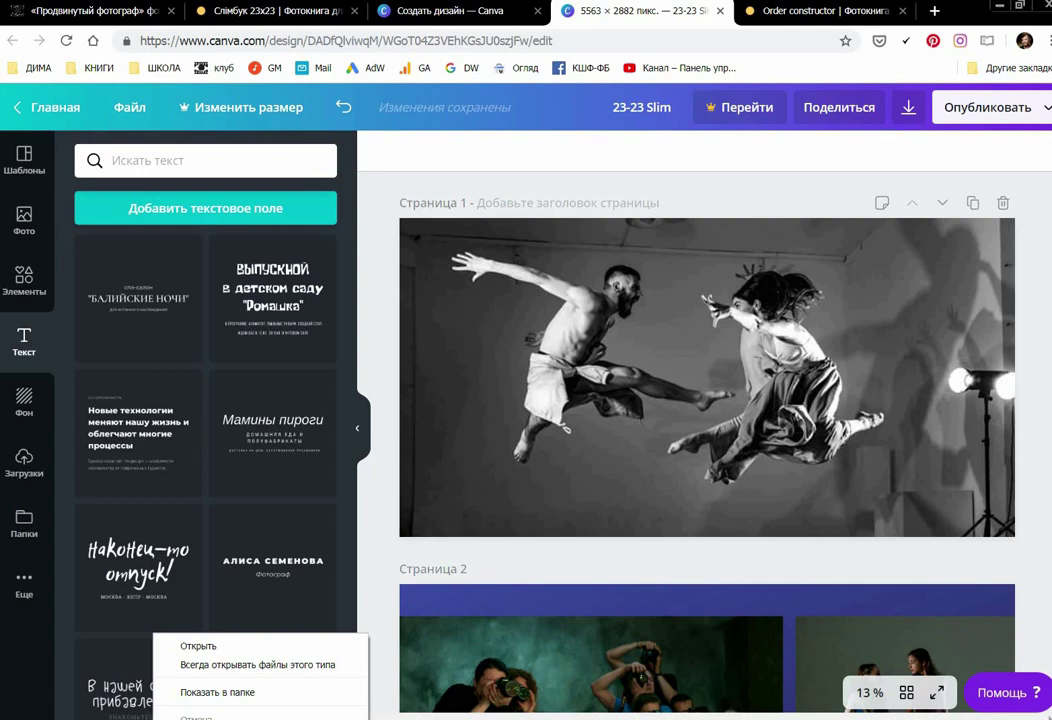
pyautogui.click(189, 692)
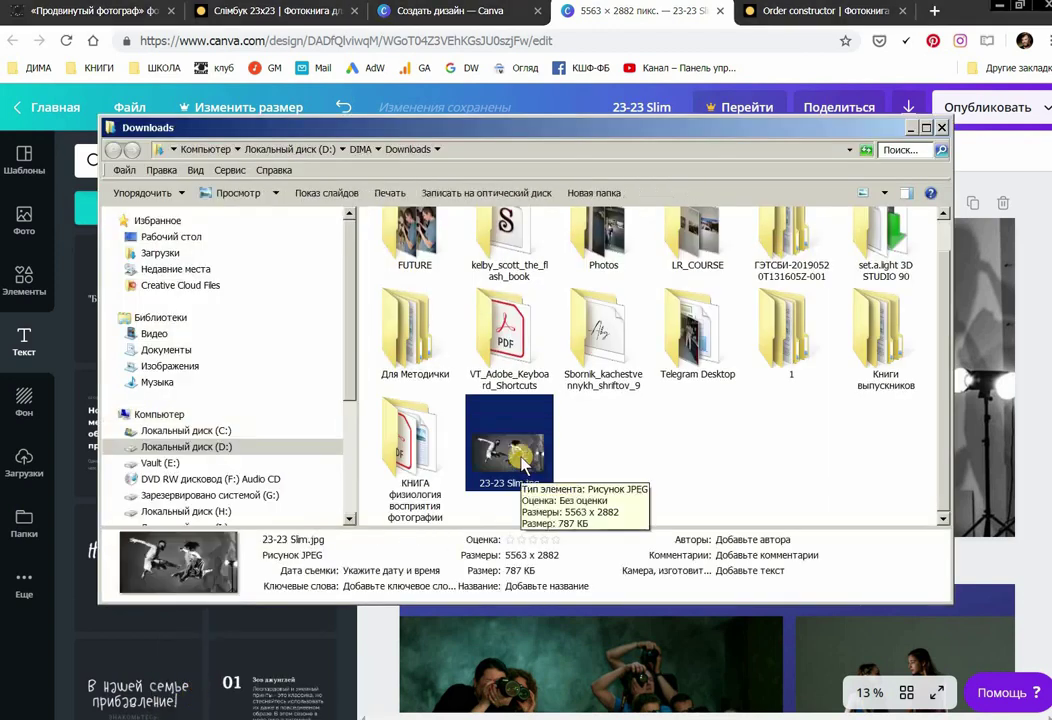
pyautogui.doubleClick(506, 486)
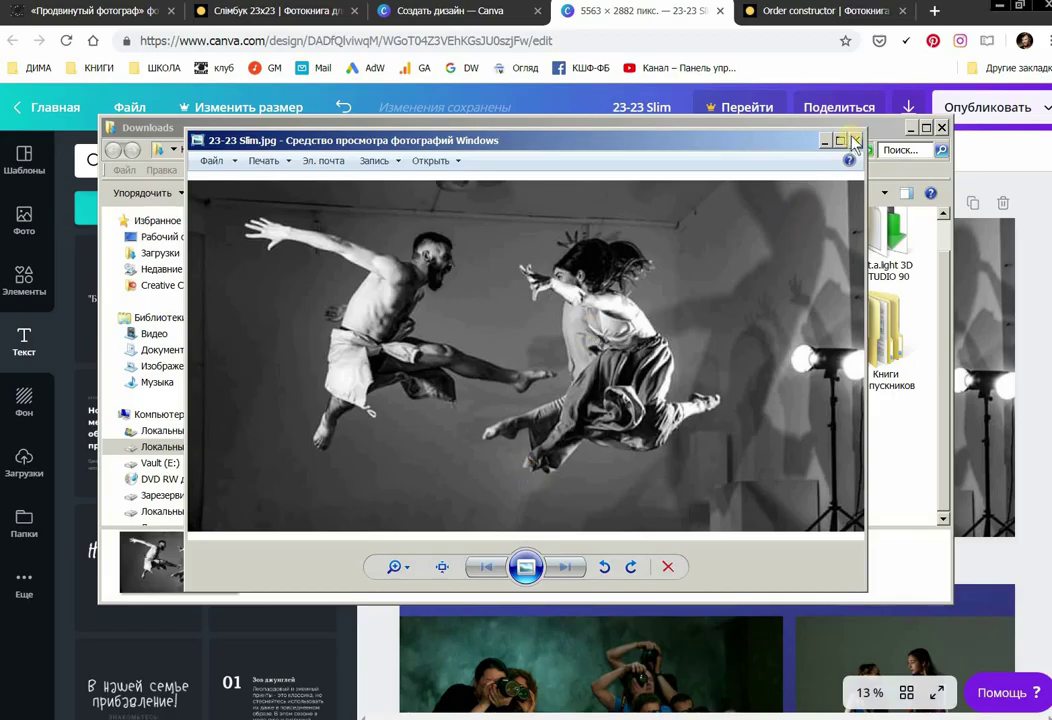
pyautogui.click(855, 141)
# Step: Rename the downloaded page 1 file 23-23 Slim.jpg as 01.jpg
pyautogui.click(500, 484)
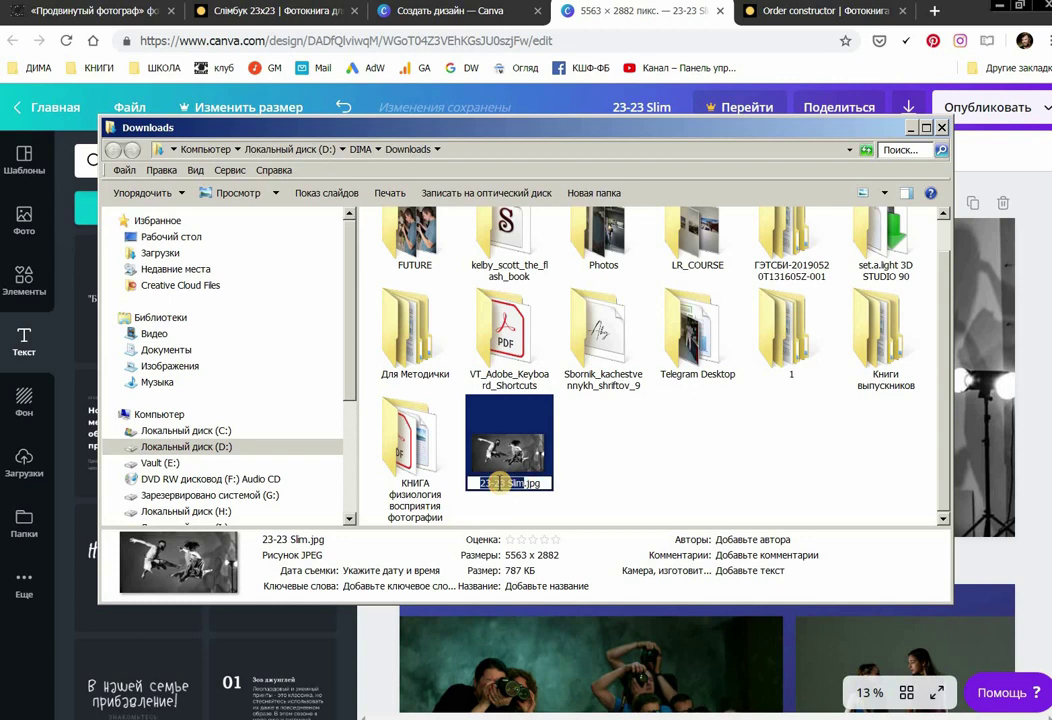
pyautogui.write('1')
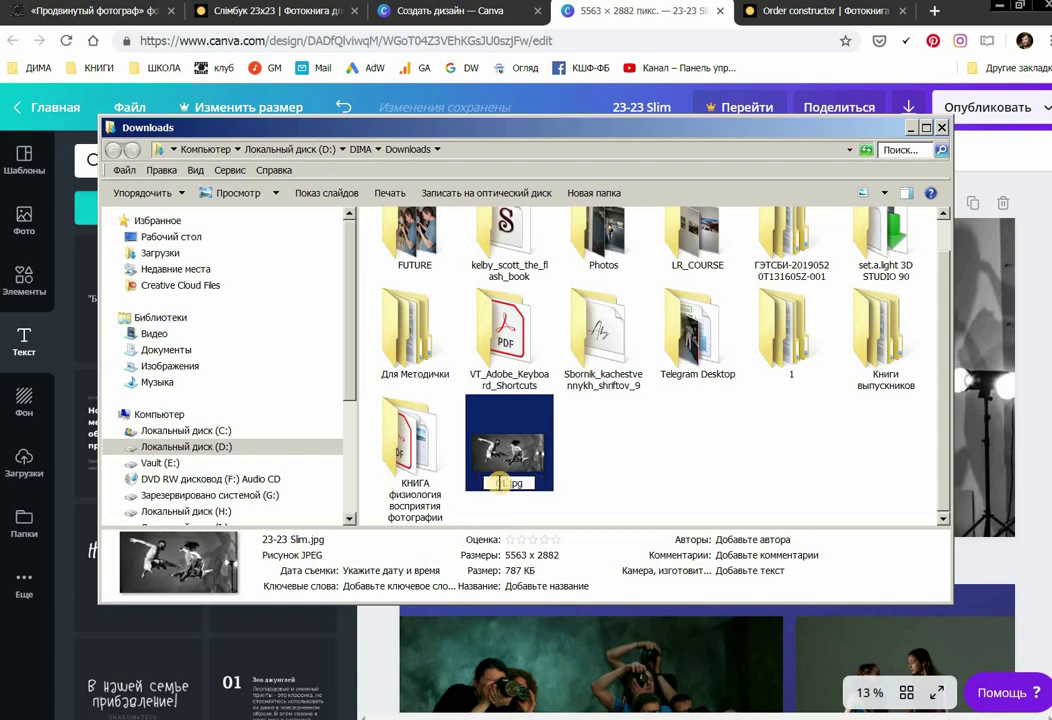
pyautogui.press('Return')
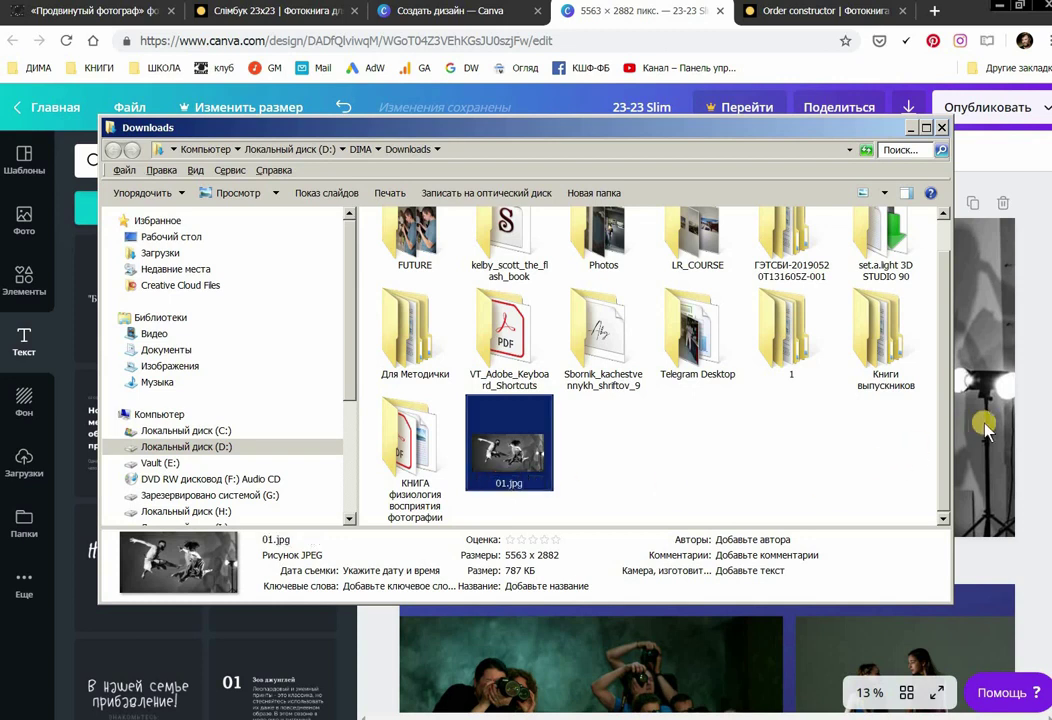
# Step: Return to the Canva design, download only page 2 as a JPG, and dismiss the Canva Pro trial offer
pyautogui.click(980, 300)
pyautogui.click(982, 108)
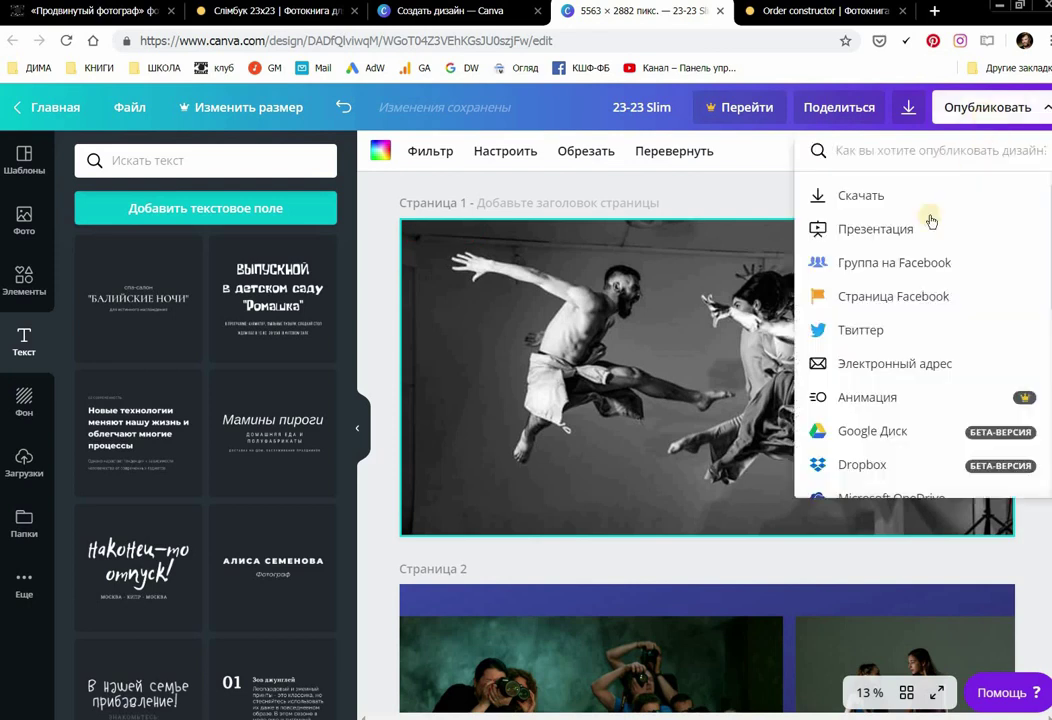
pyautogui.click(870, 196)
pyautogui.click(864, 224)
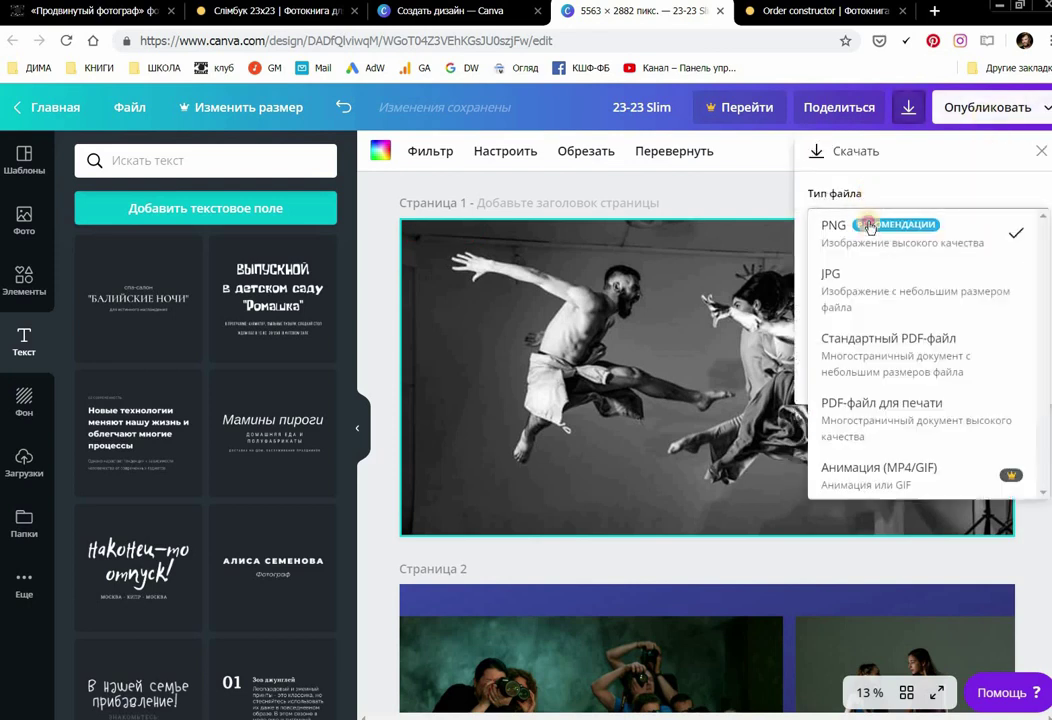
pyautogui.click(857, 290)
pyautogui.click(884, 296)
pyautogui.click(1029, 436)
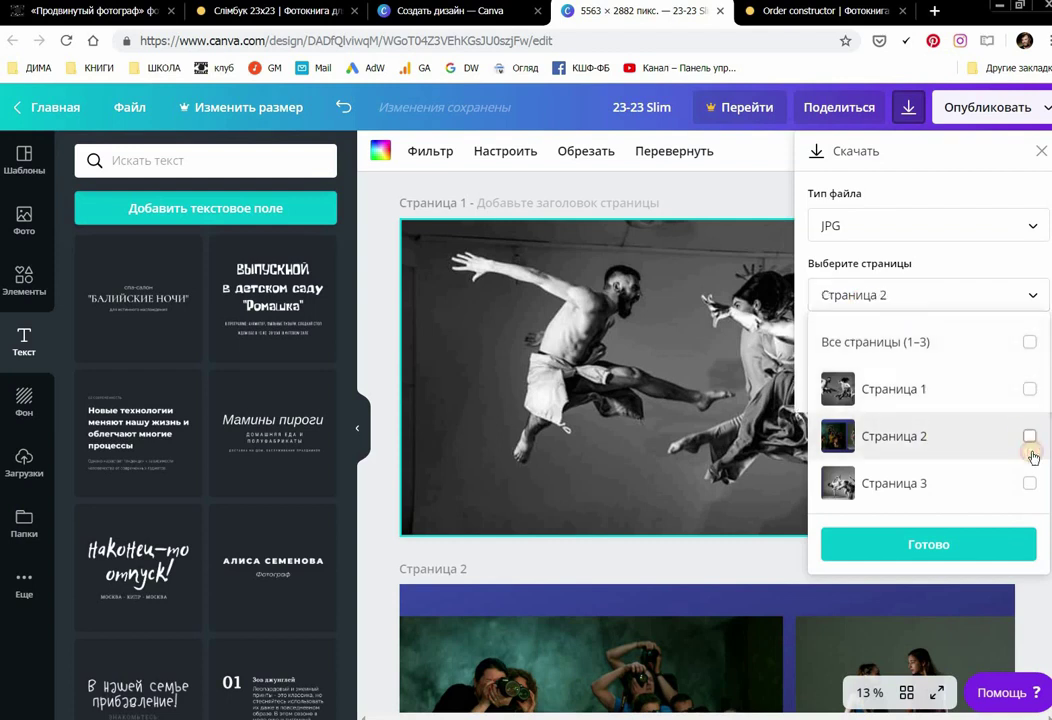
pyautogui.click(912, 550)
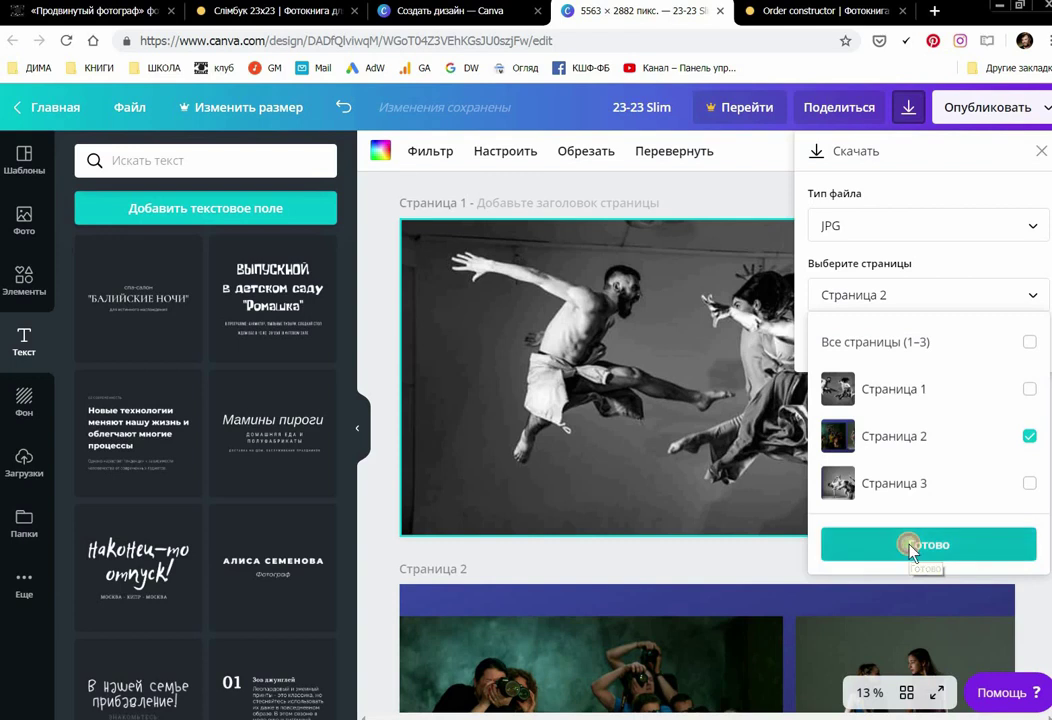
pyautogui.click(906, 341)
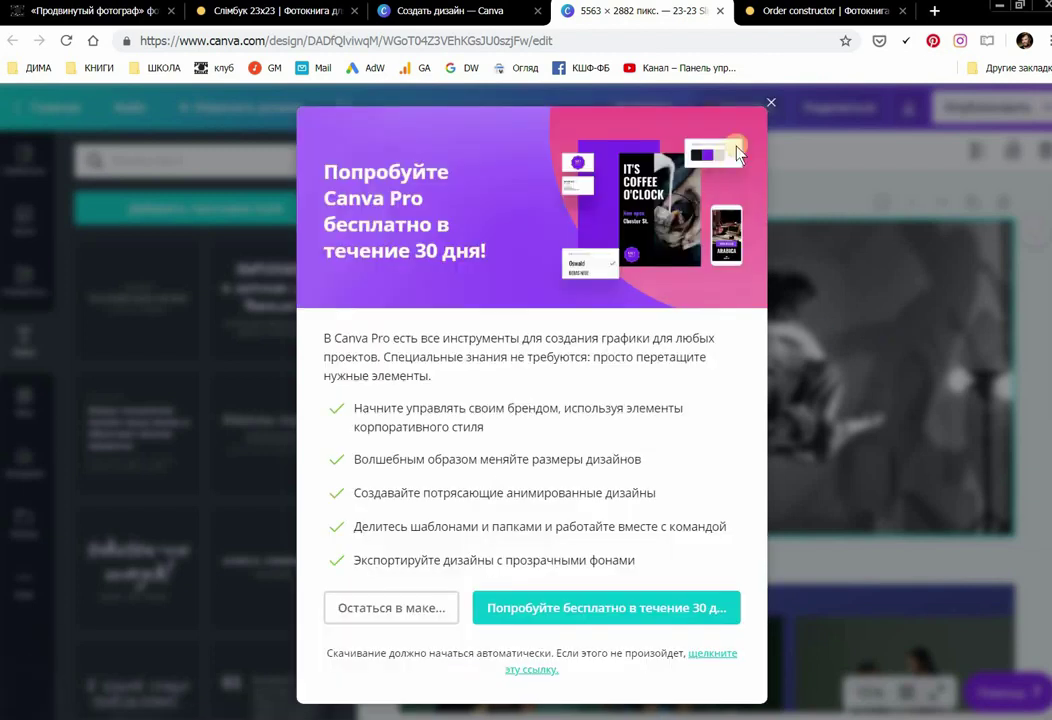
pyautogui.click(770, 103)
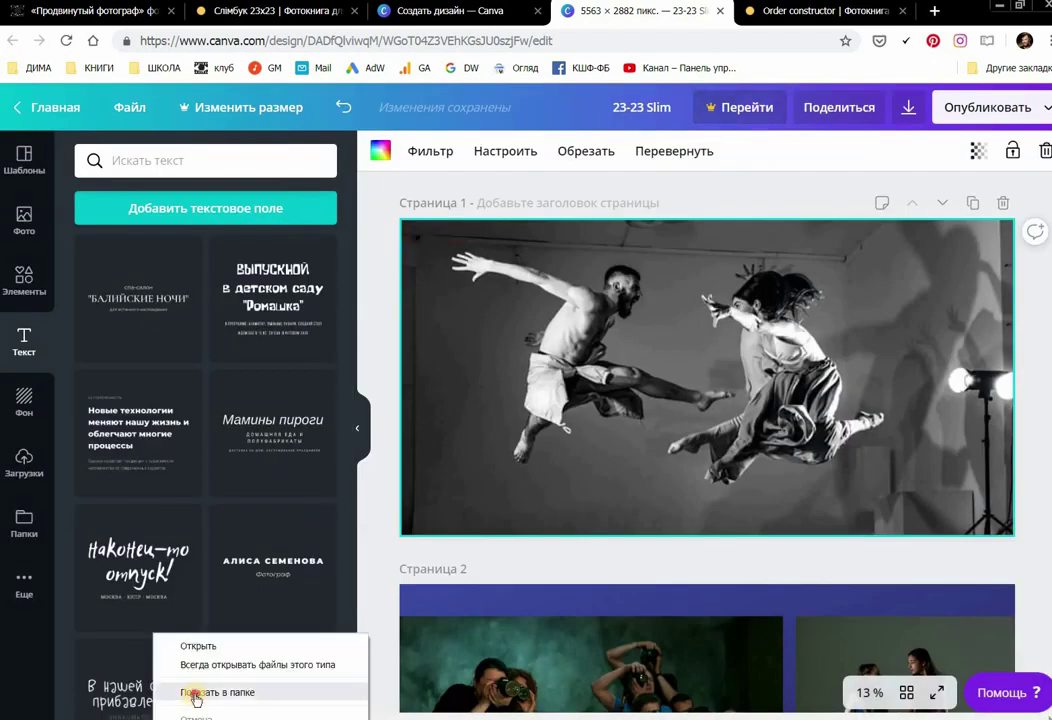
# Step: Show the downloaded page 2 file in its folder and rename it as 02
pyautogui.click(197, 697)
pyautogui.click(512, 484)
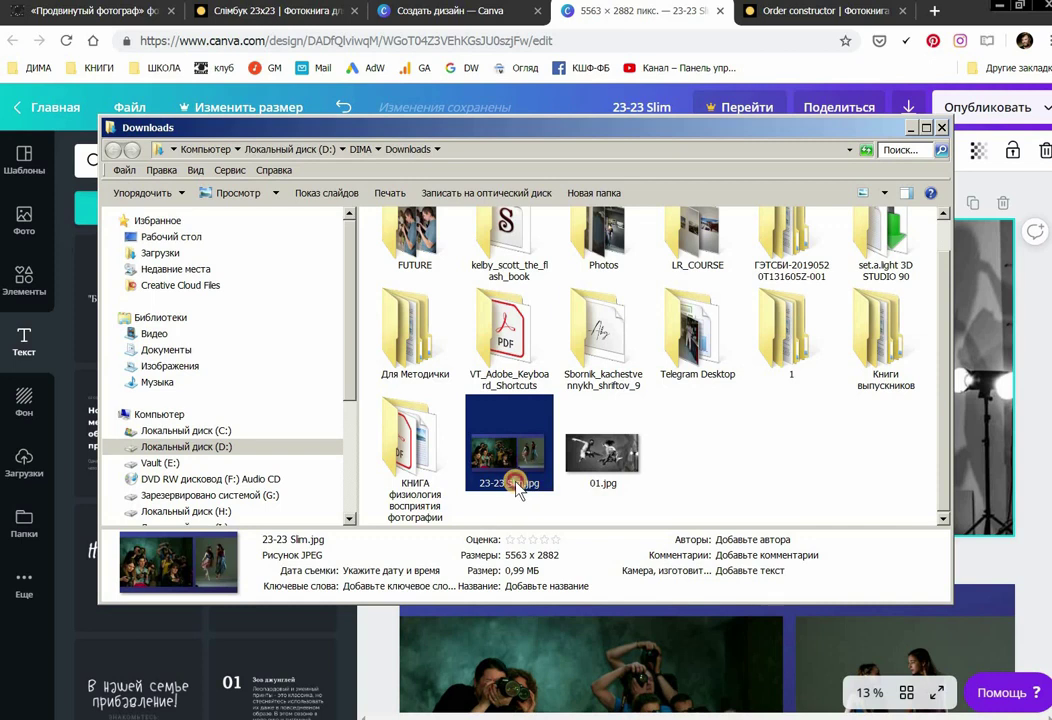
pyautogui.write('02')
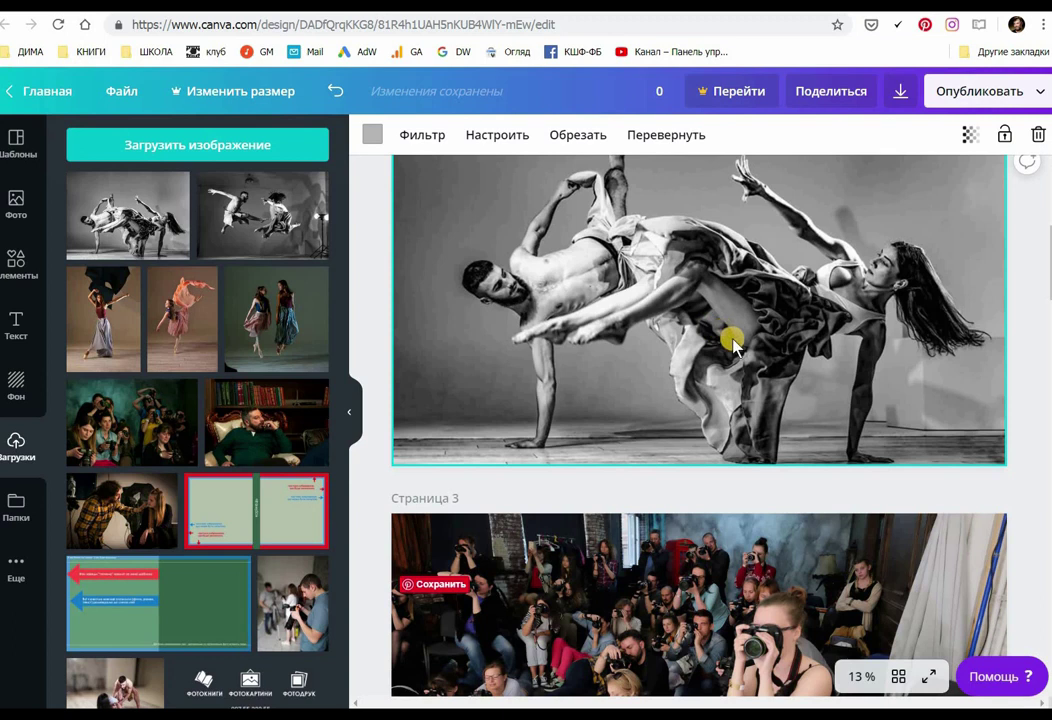
# Step: In the ten-page design, set the download file type to JPG and limit the page selection to page 3
pyautogui.scroll(-4, 958, 282)
pyautogui.click(985, 91)
pyautogui.click(910, 177)
pyautogui.click(860, 221)
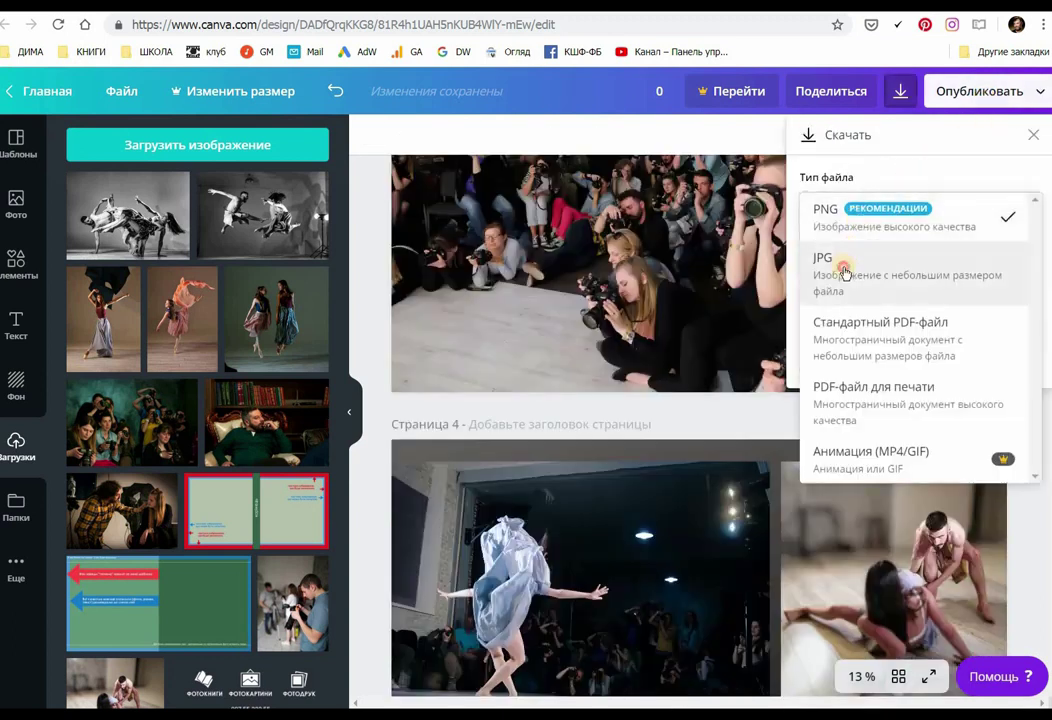
pyautogui.click(845, 268)
pyautogui.click(869, 279)
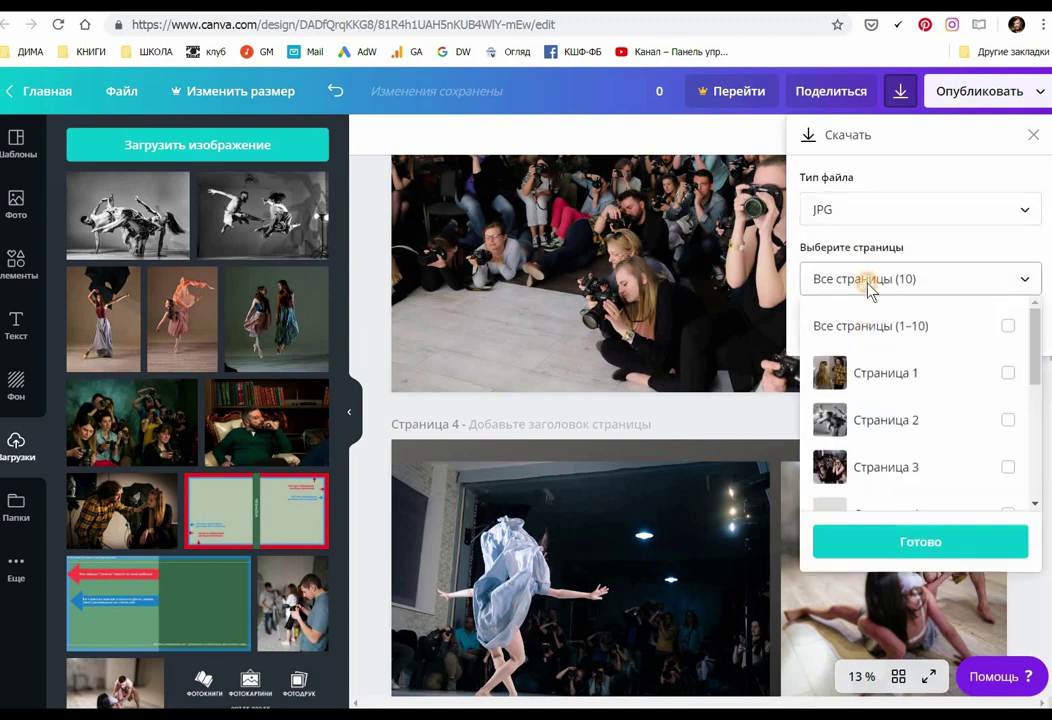
pyautogui.click(1008, 468)
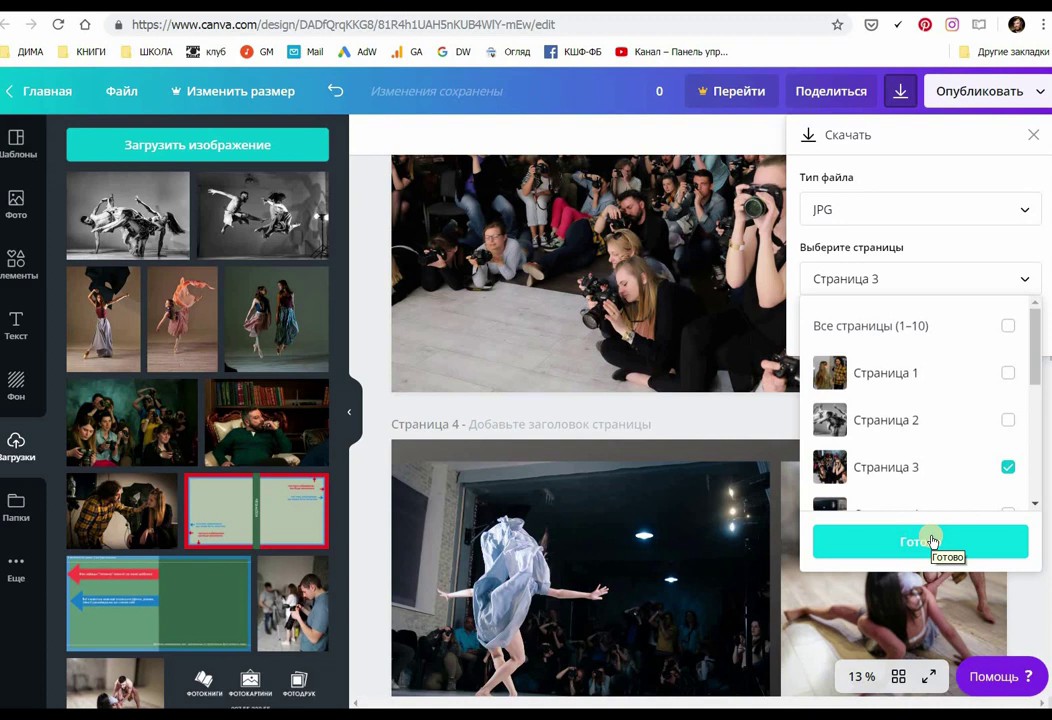
pyautogui.click(610, 357)
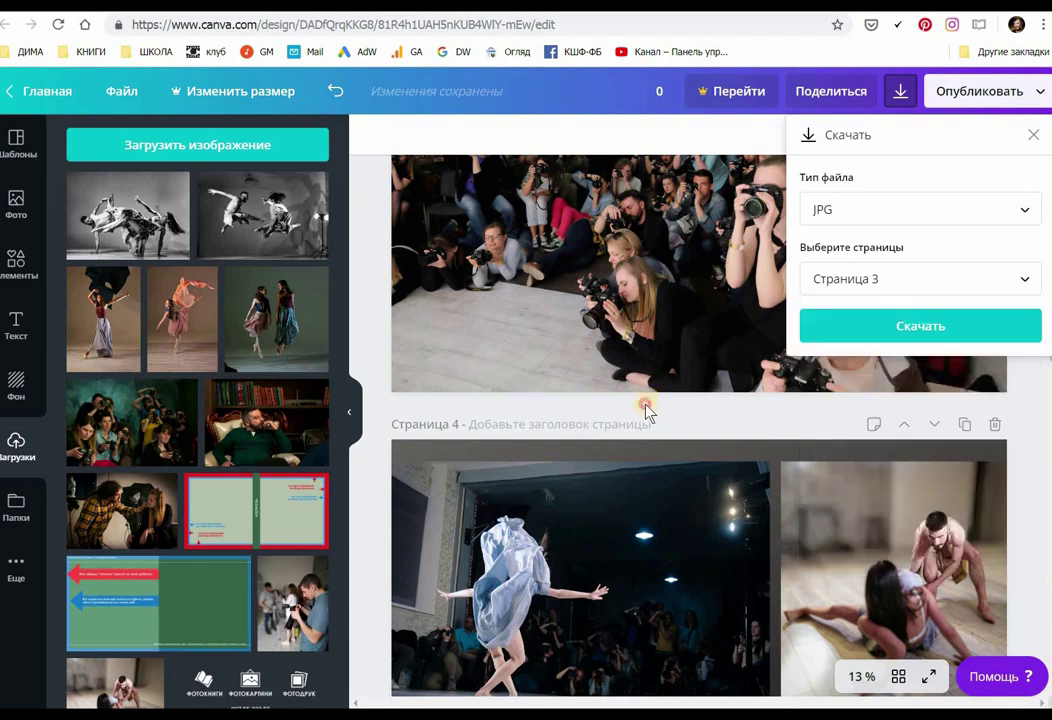
# Step: Bring up the Downloads folder and select the spread files 01.jpg through 05.jpg
pyautogui.middleClick(610, 362)
pyautogui.click(606, 360)
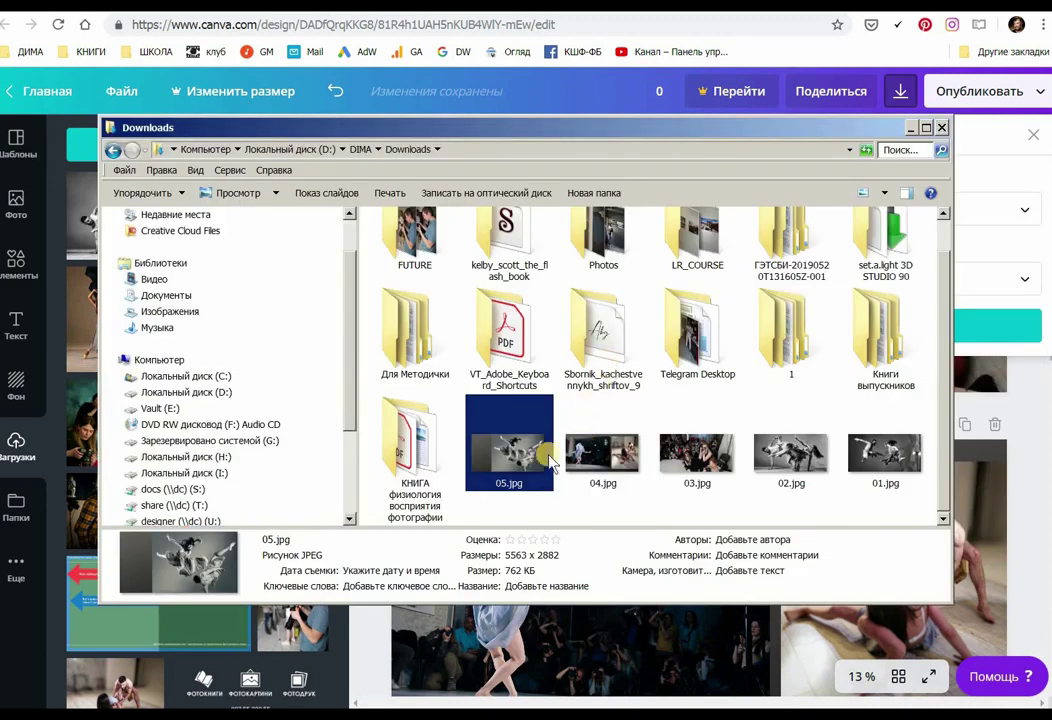
pyautogui.scroll(1, 148, 266)
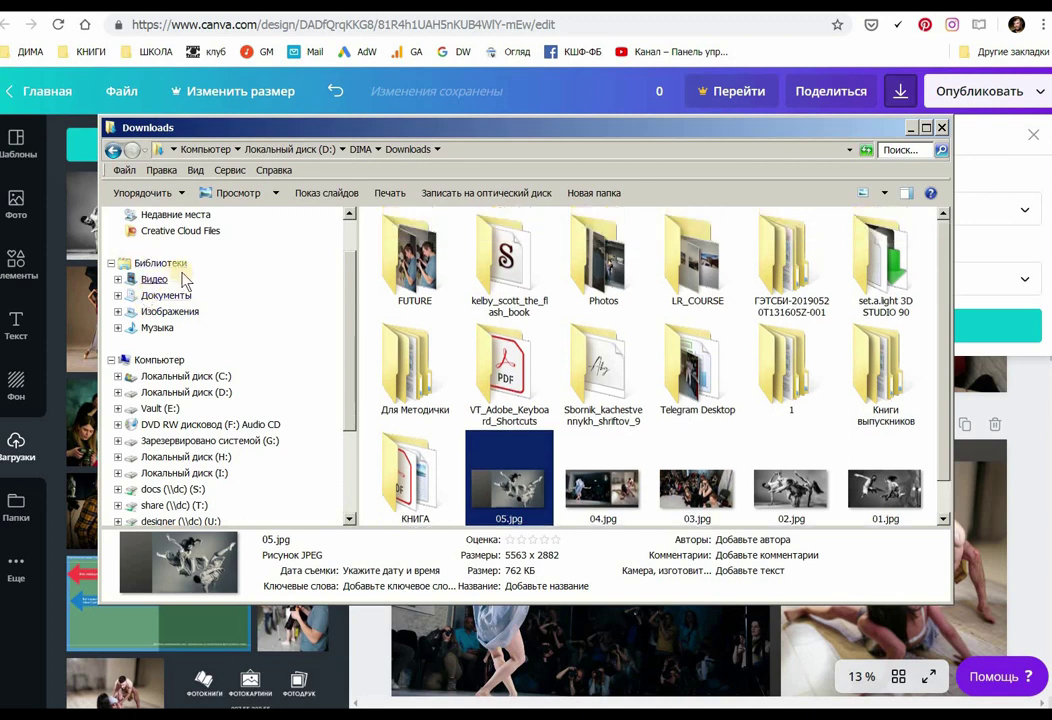
pyautogui.scroll(1, 348, 332)
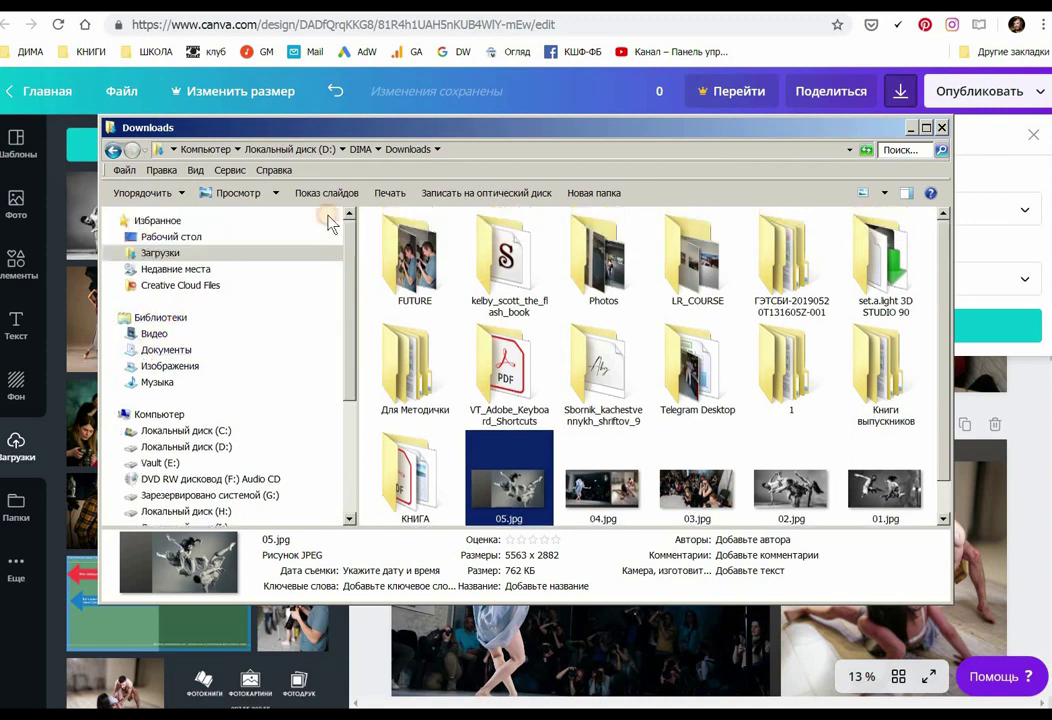
pyautogui.click(168, 255)
pyautogui.click(512, 452)
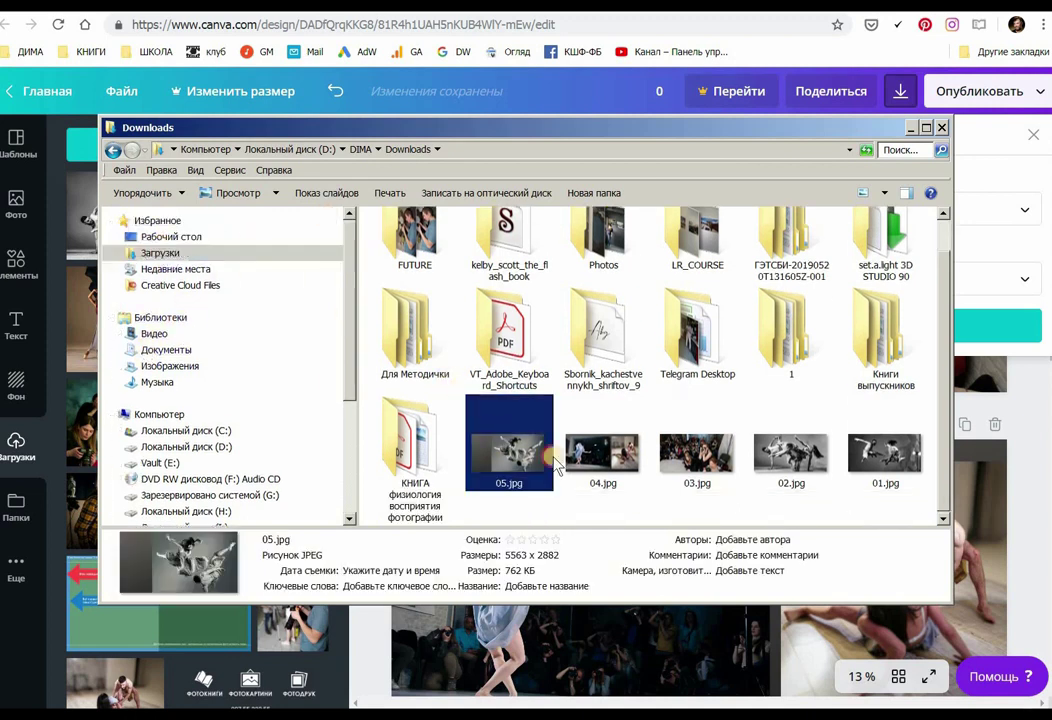
pyautogui.keyDown('shift'); pyautogui.click(868, 456); pyautogui.keyUp('shift')
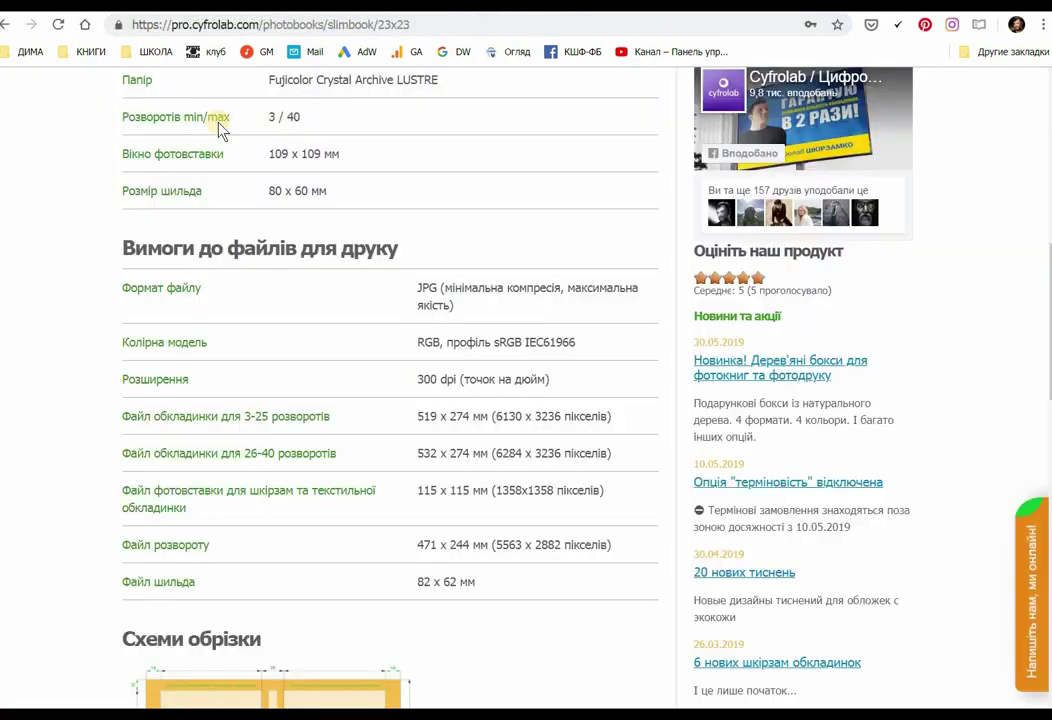
# Step: Copy the 3–25 spread cover width from the Cyfrolab page and enter 6130 px as the width of a new custom-size Canva design
pyautogui.click(95, 3)
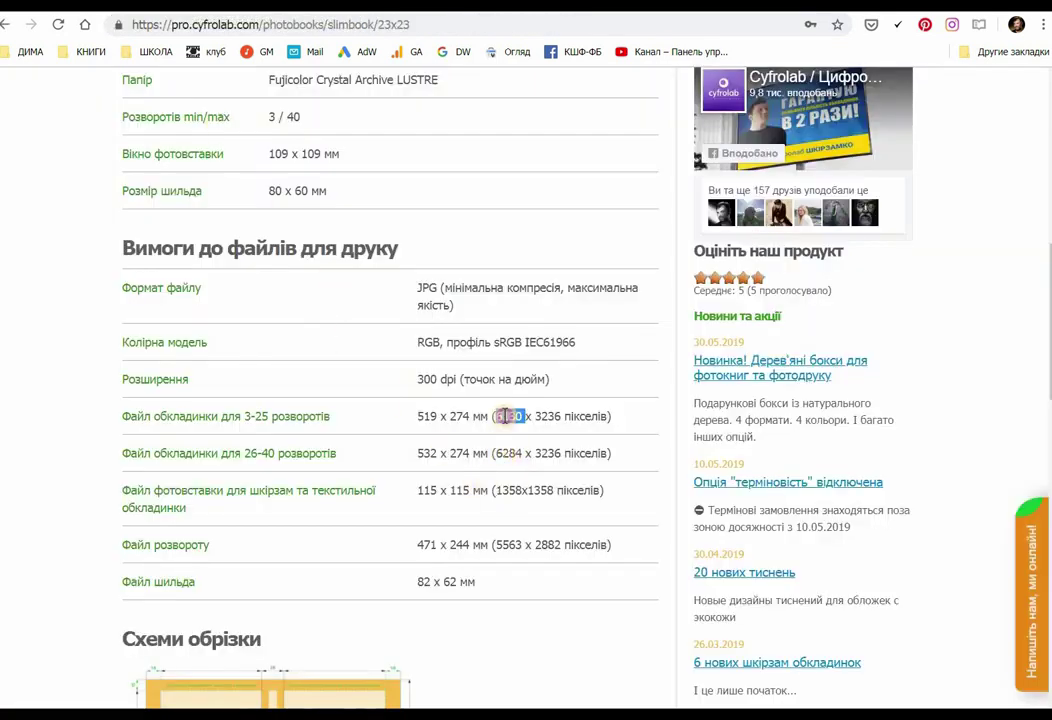
pyautogui.click(260, 3)
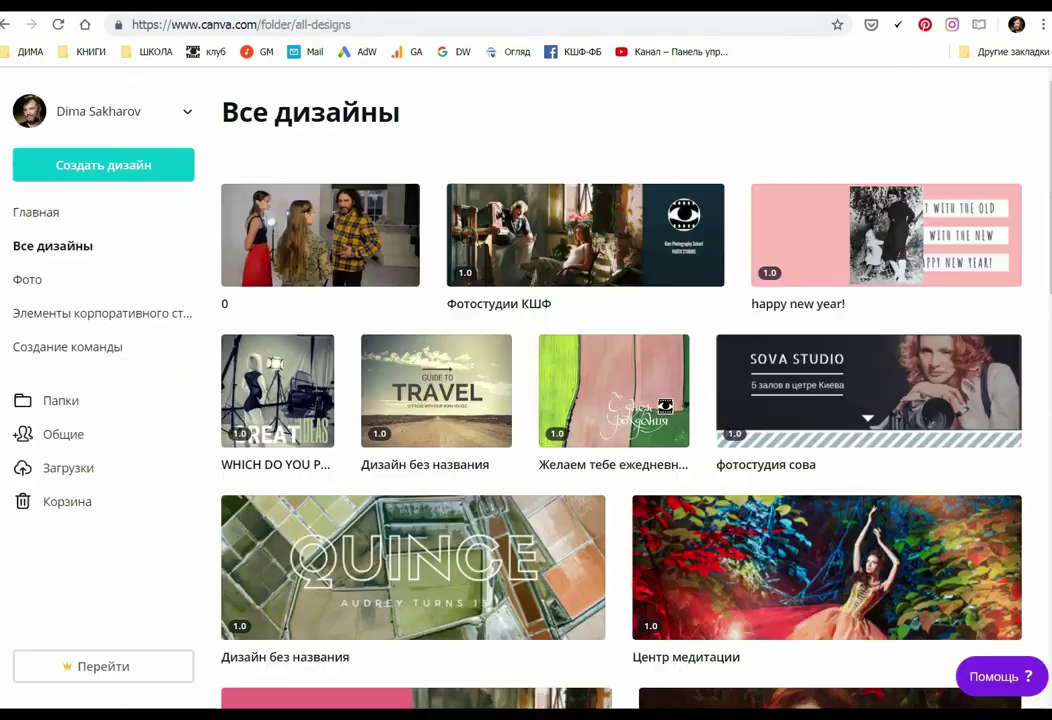
pyautogui.click(90, 162)
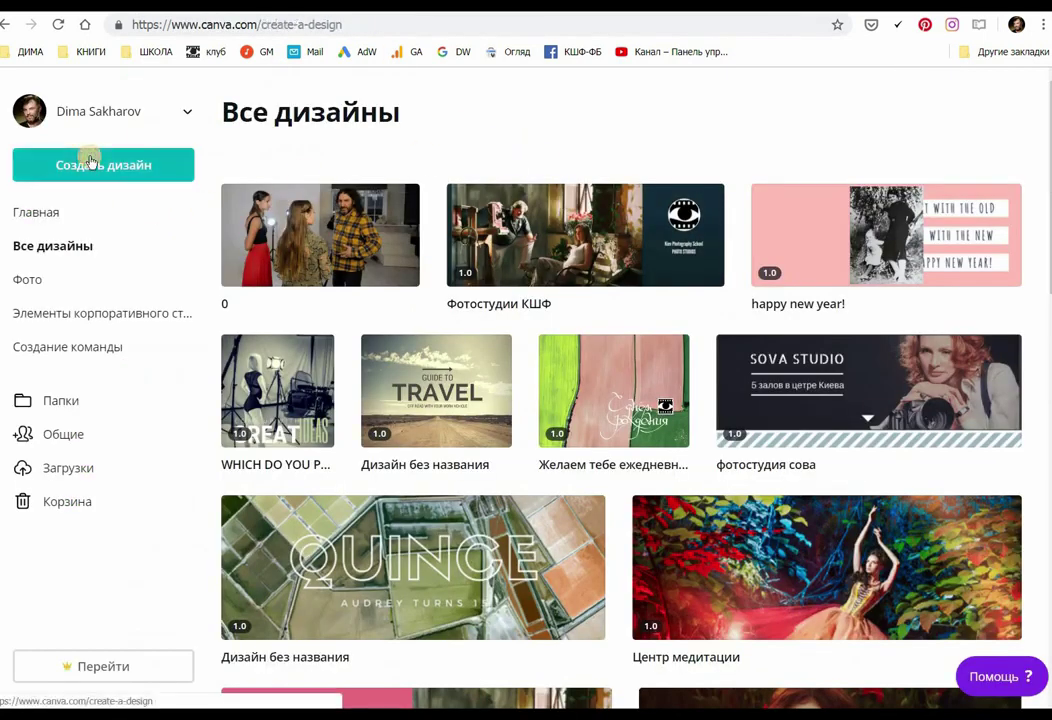
pyautogui.click(896, 121)
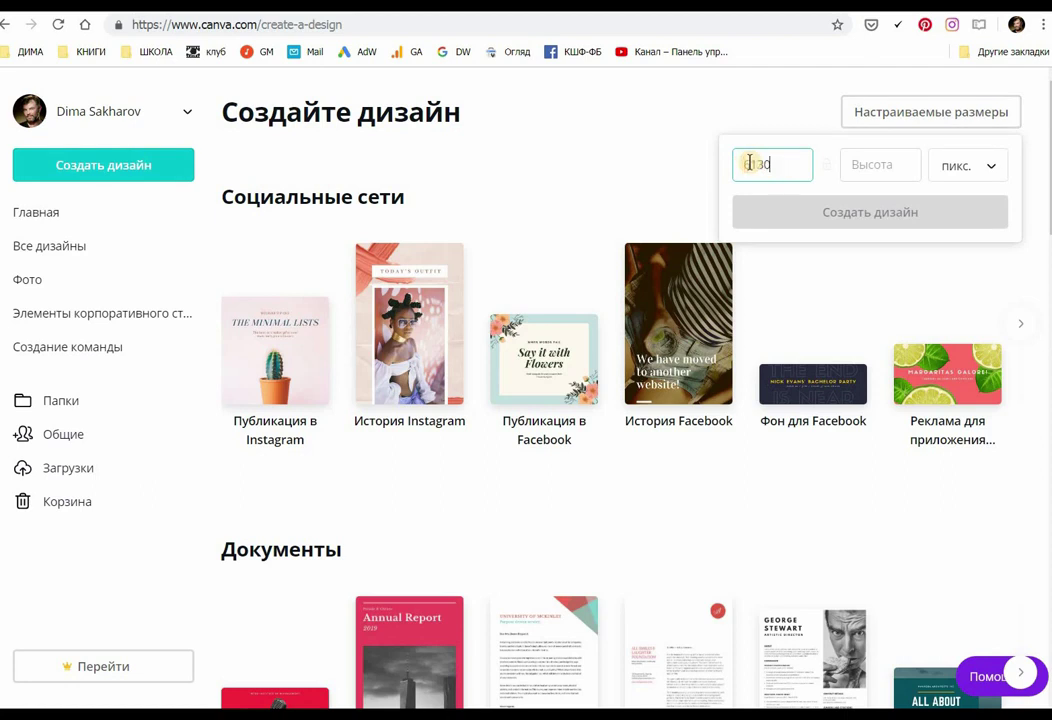
# Step: Copy the matching cover height from the Cyfrolab page, set the custom height to 3236 px, and create the design
pyautogui.click(130, 4)
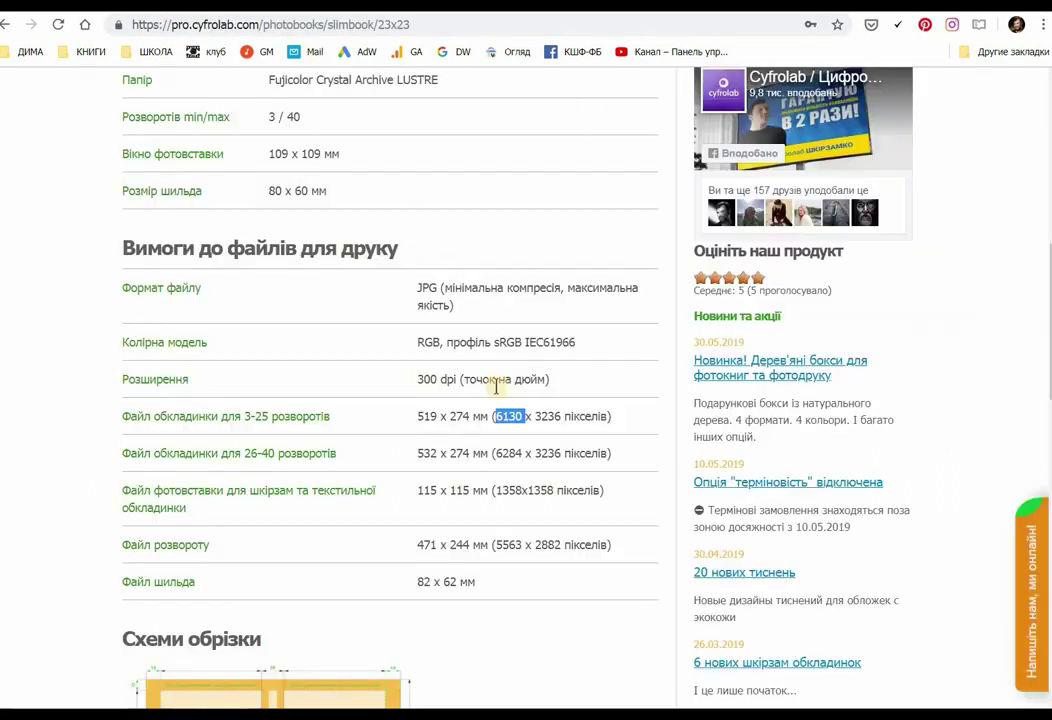
pyautogui.click(550, 416)
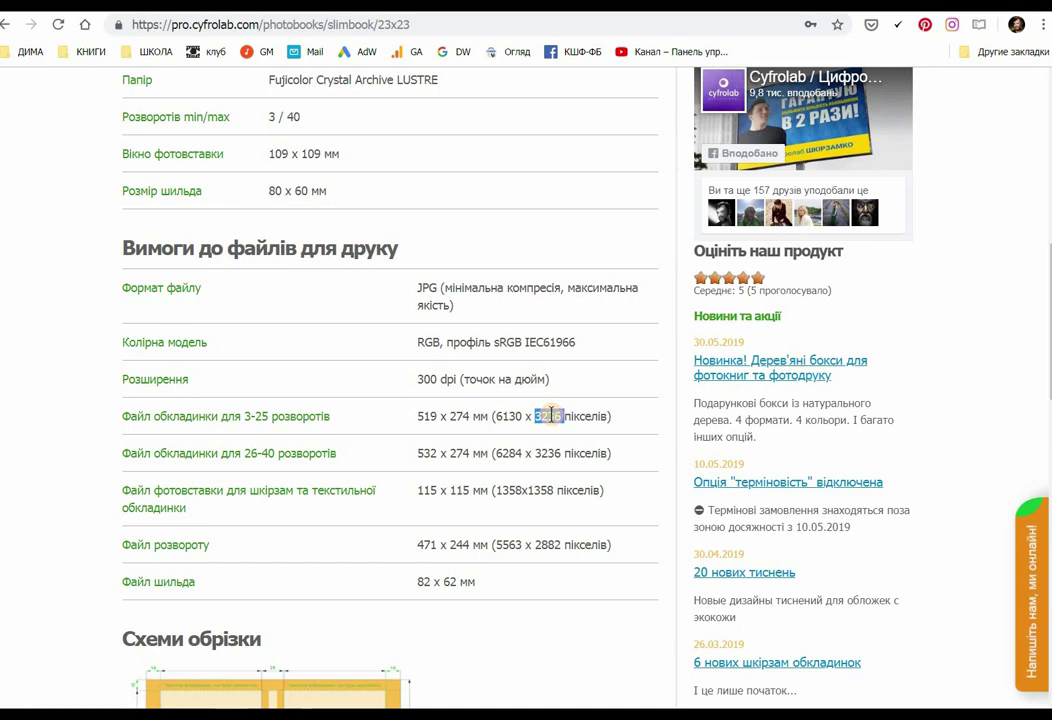
pyautogui.click(300, 4)
pyautogui.click(880, 164)
pyautogui.write('3236')
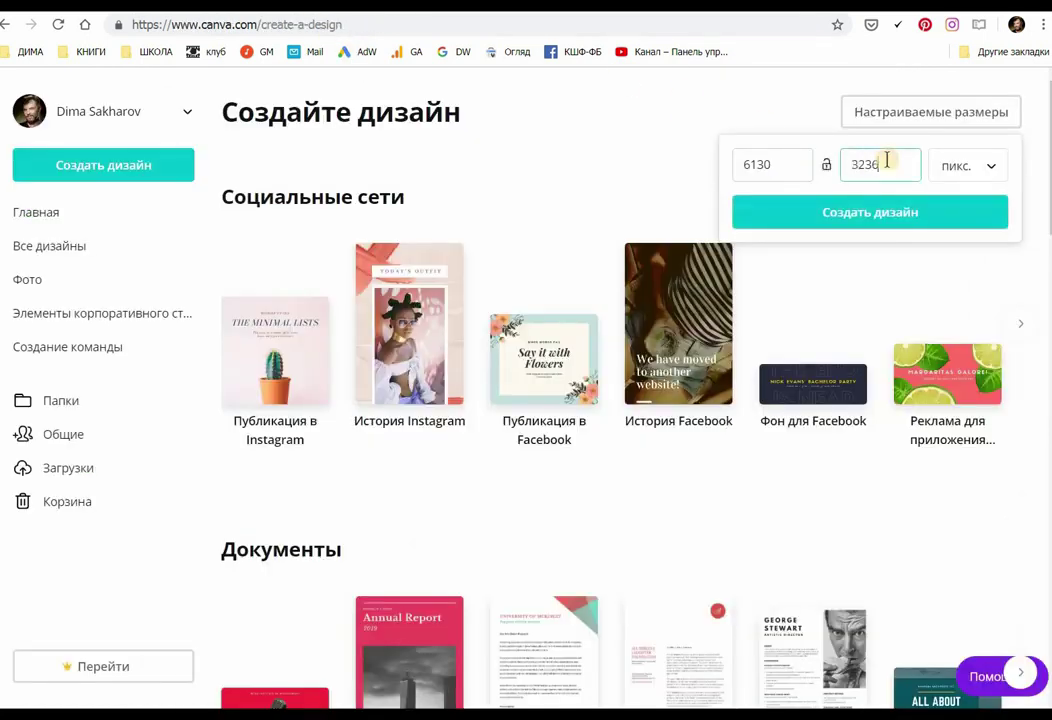
pyautogui.click(869, 212)
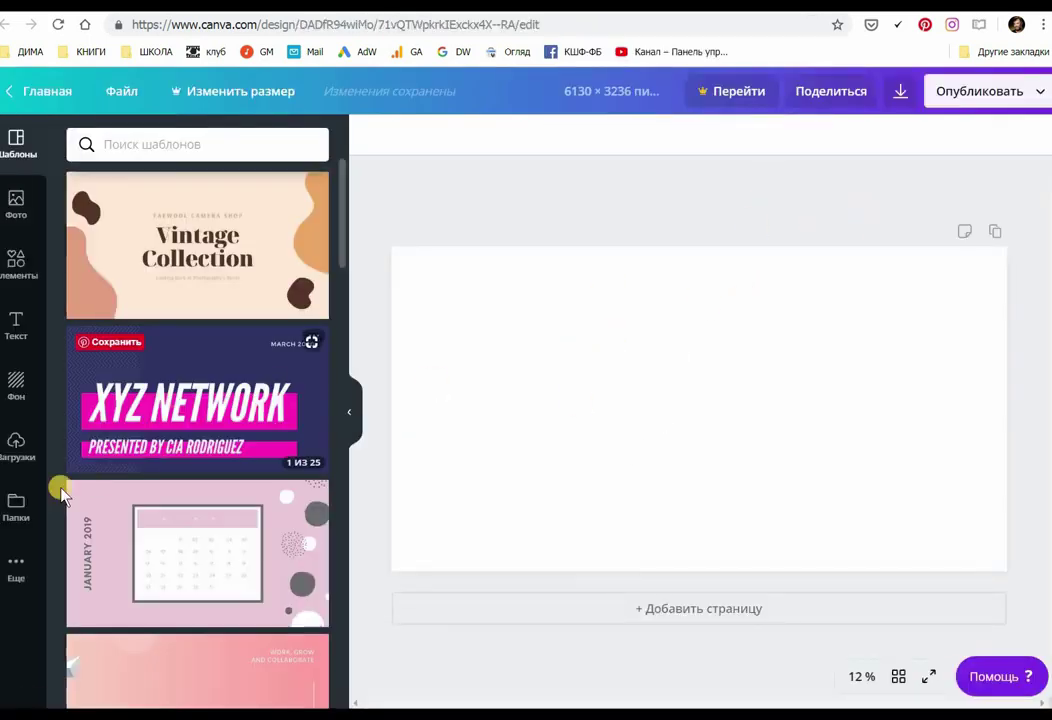
# Step: Fill the blank page with the uploaded red-bordered cover template and place the white photobook services graphic on the lower part of the back cover
pyautogui.click(5, 453)
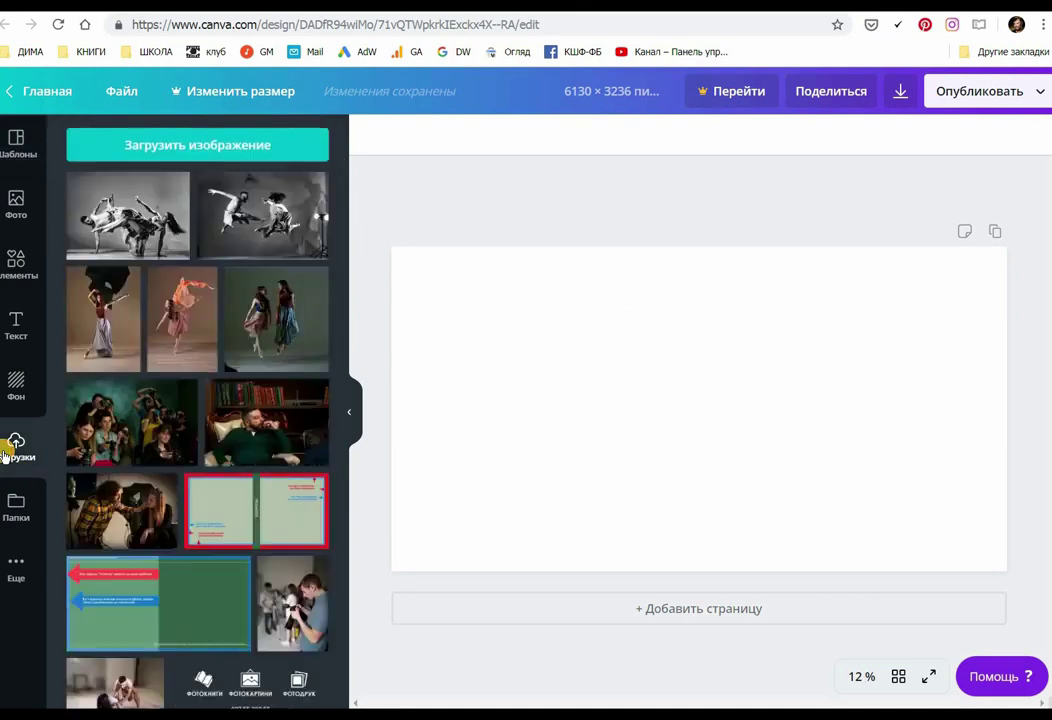
pyautogui.moveTo(218, 511); pyautogui.dragTo(418, 286)
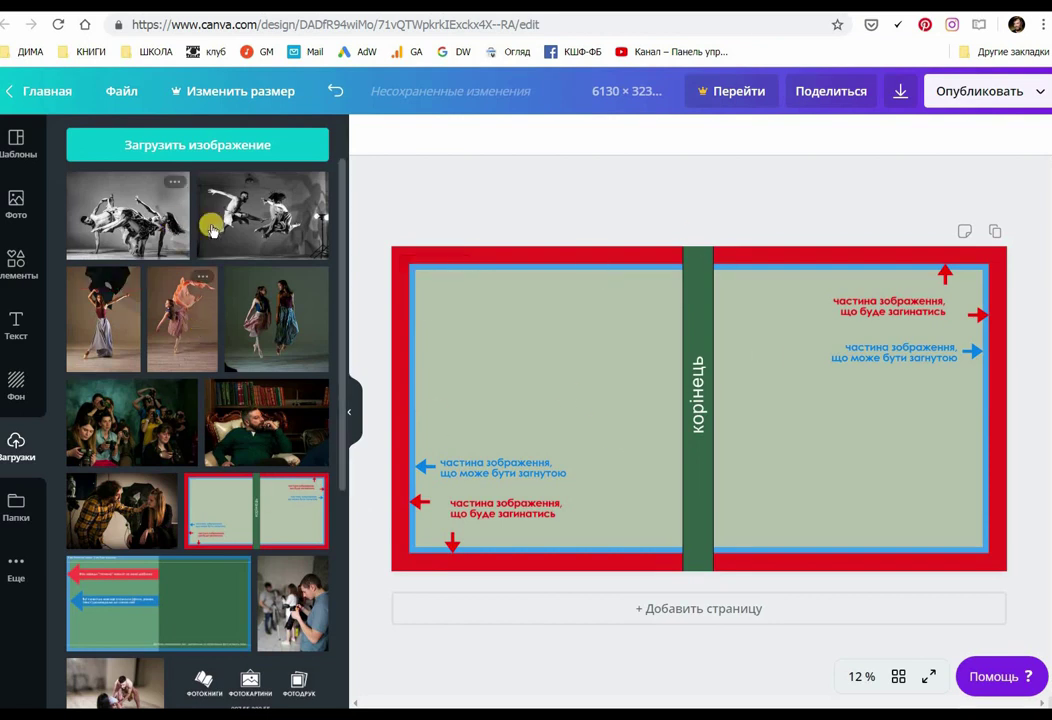
pyautogui.scroll(-3, 259, 393)
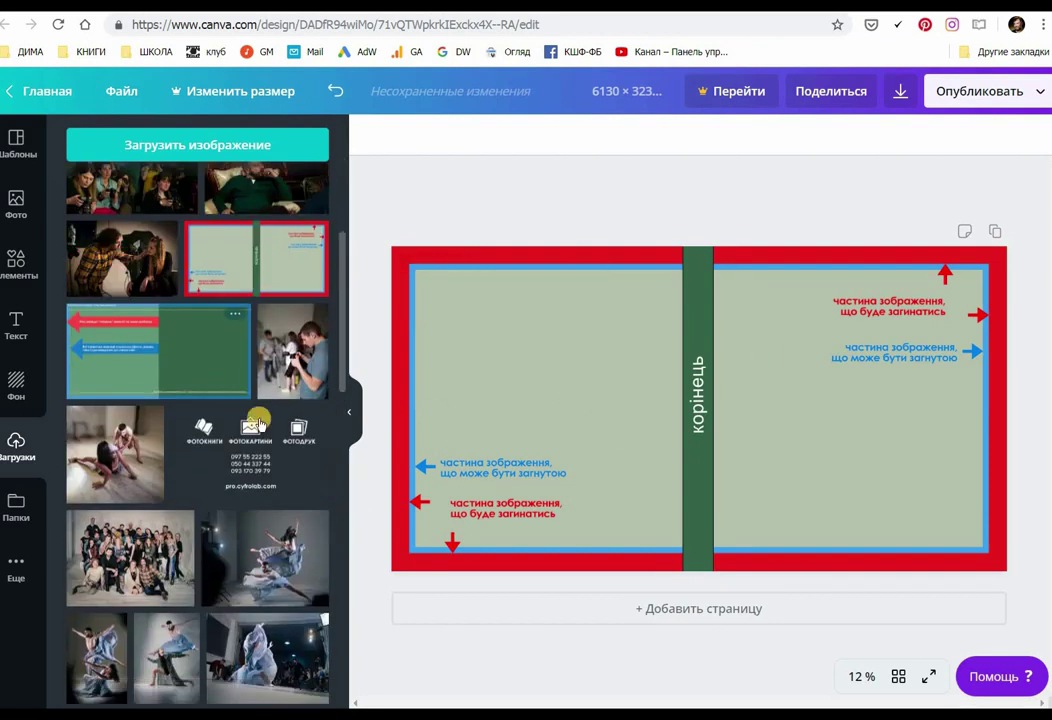
pyautogui.moveTo(254, 430); pyautogui.dragTo(662, 463)
pyautogui.moveTo(531, 493); pyautogui.dragTo(524, 430)
pyautogui.scroll(3, 246, 385)
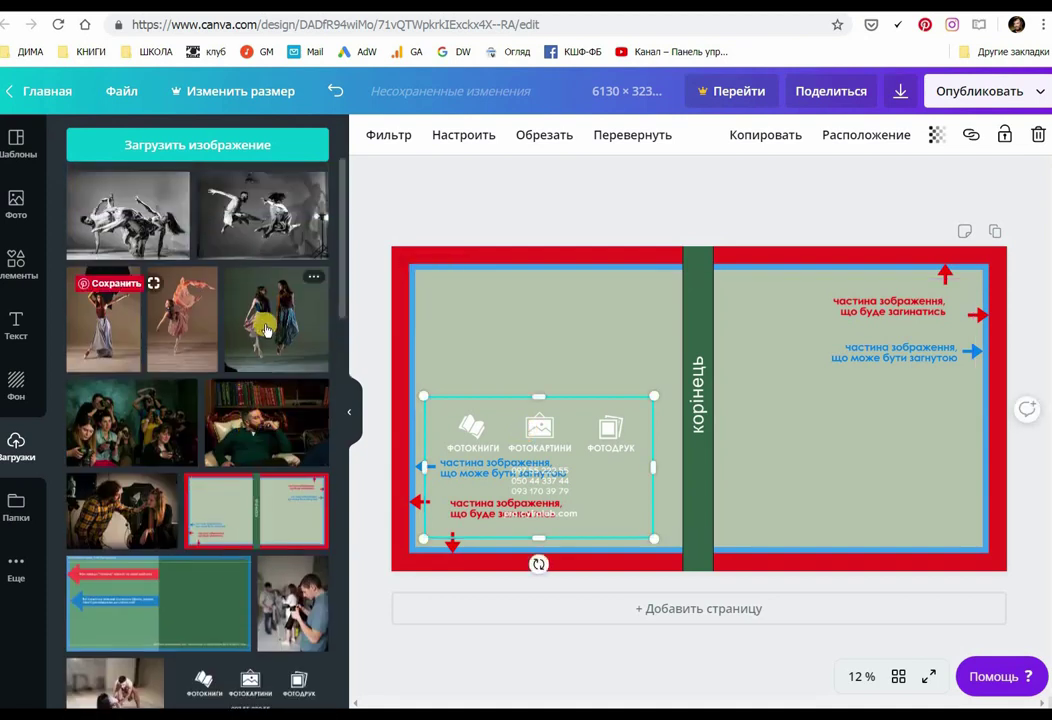
# Step: Place the photo of the two jumping dancers on the front cover, enlarge it to cover the area, and trim its upper-left corner
pyautogui.moveTo(265, 325); pyautogui.dragTo(764, 289)
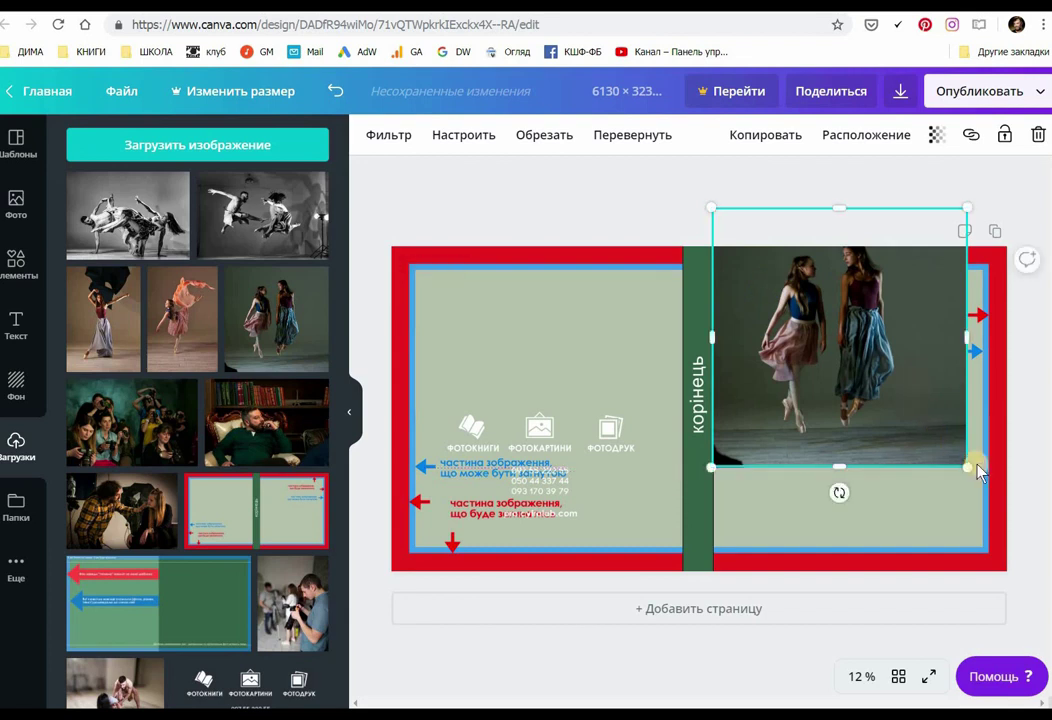
pyautogui.moveTo(967, 464); pyautogui.dragTo(1049, 600)
pyautogui.doubleClick(915, 424)
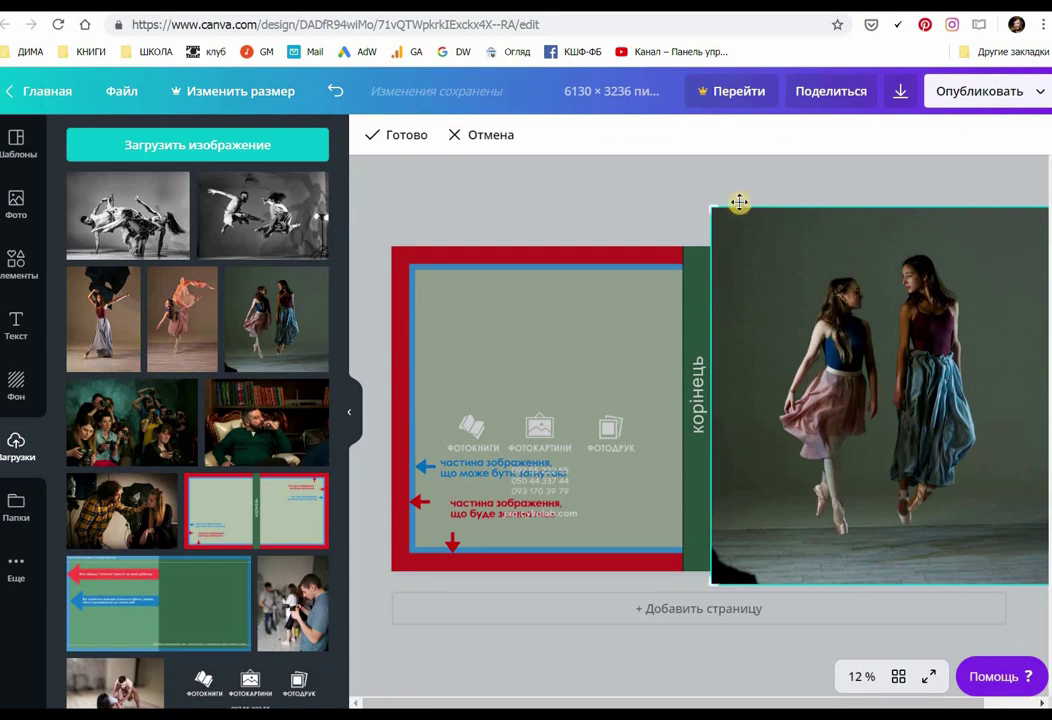
pyautogui.moveTo(711, 211); pyautogui.dragTo(723, 214)
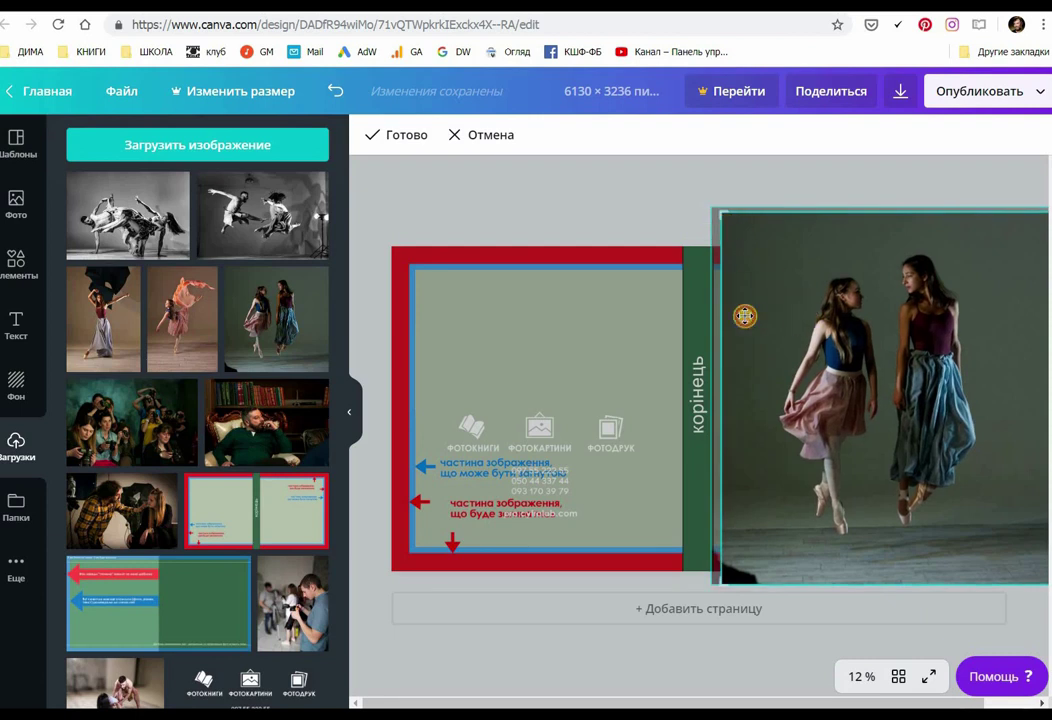
pyautogui.click(683, 236)
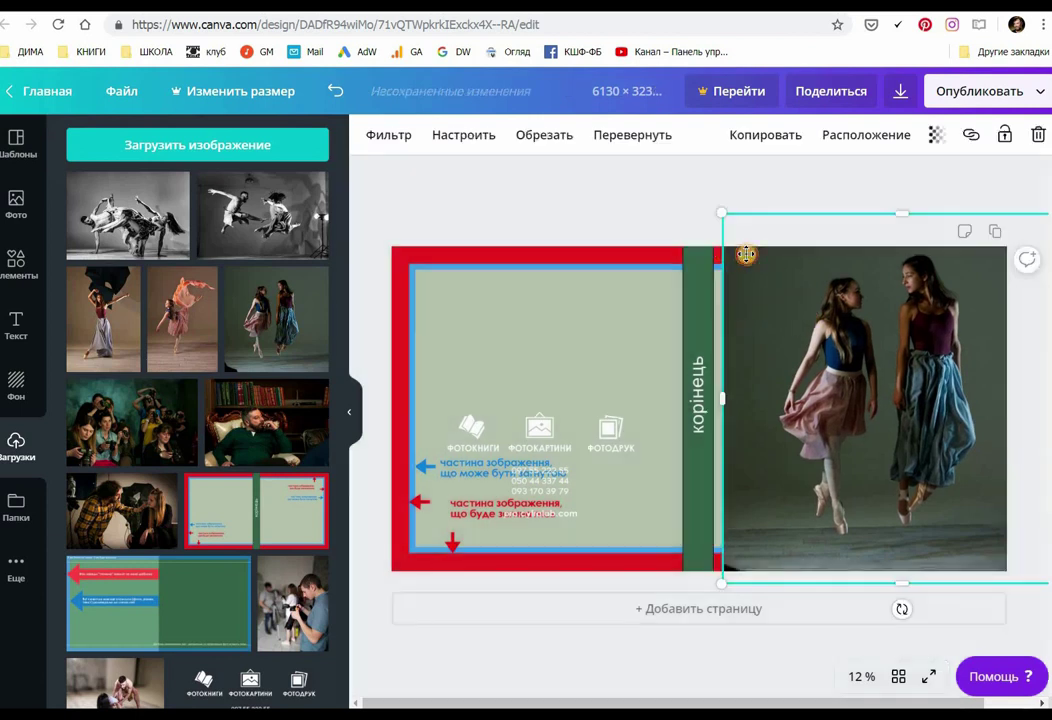
# Step: Crop the dancers photo further on its spine side and move its inner edge against the spine
pyautogui.doubleClick(791, 318)
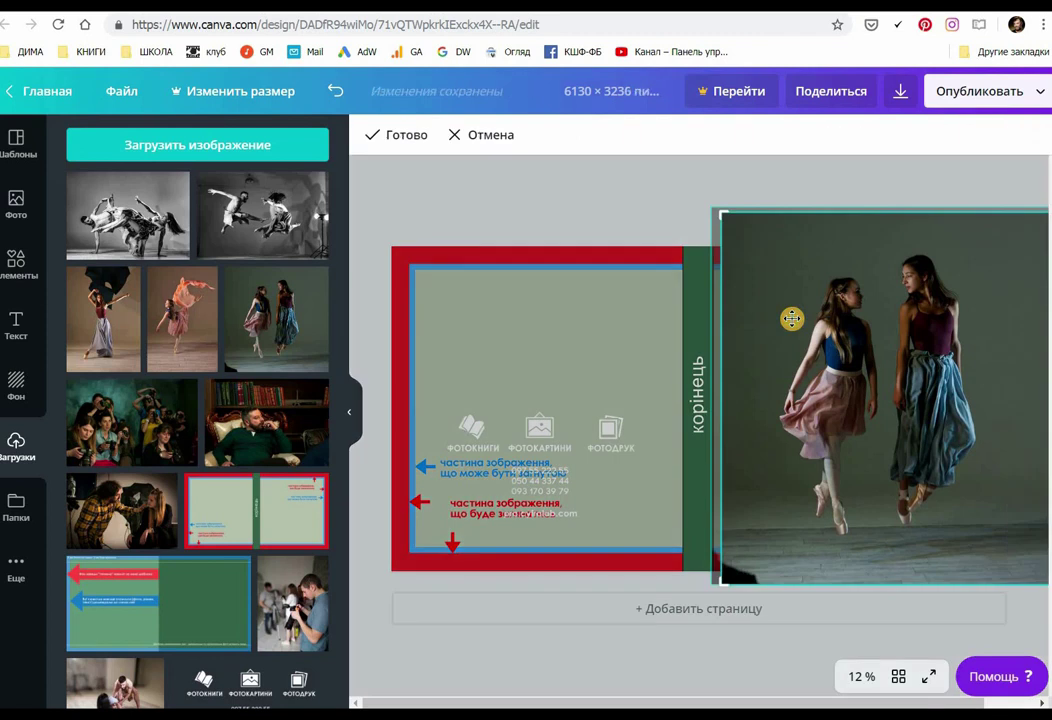
pyautogui.moveTo(791, 318); pyautogui.dragTo(822, 380)
pyautogui.click(794, 178)
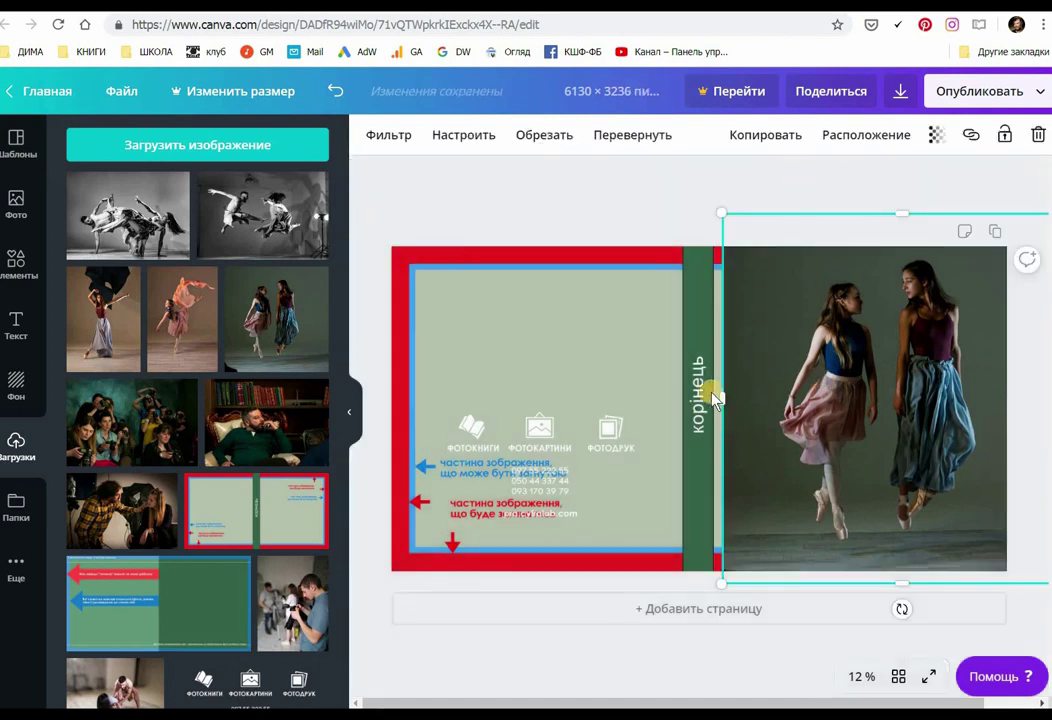
pyautogui.moveTo(727, 398); pyautogui.dragTo(765, 400)
pyautogui.moveTo(837, 397); pyautogui.dragTo(789, 394)
# Step: Shift the dancers picture sideways within its crop frame so both dancers sit centred on the front cover
pyautogui.doubleClick(863, 363)
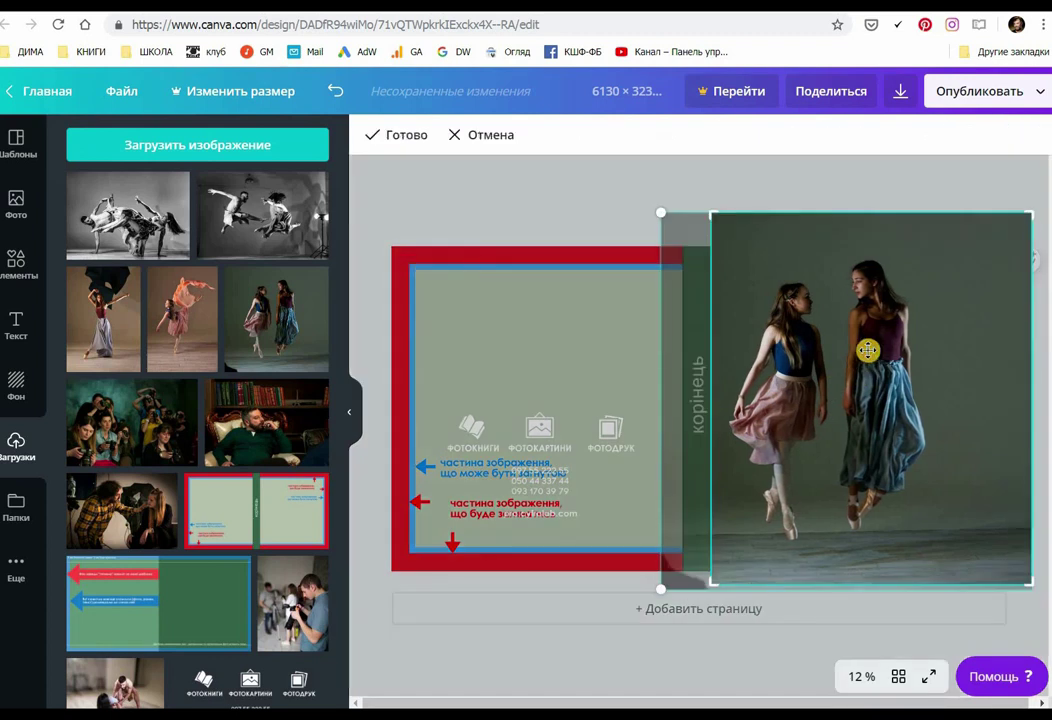
pyautogui.press('Right')
pyautogui.press('Right')
pyautogui.press('Right')
pyautogui.press('Right')
pyautogui.press('Right')
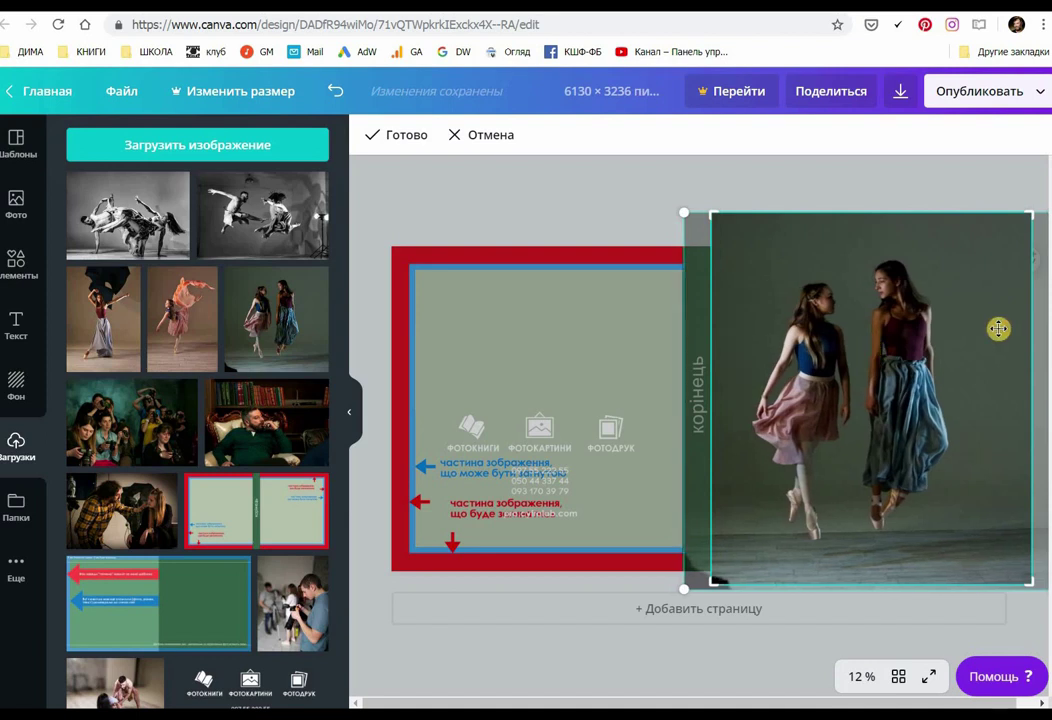
# Step: Crop the dancers photo's outer and upper edges to just beyond the cover's borders
pyautogui.moveTo(1027, 213)
pyautogui.mouseDown()
pyautogui.moveTo(1010, 219)
pyautogui.moveTo(1018, 222)
pyautogui.mouseUp()
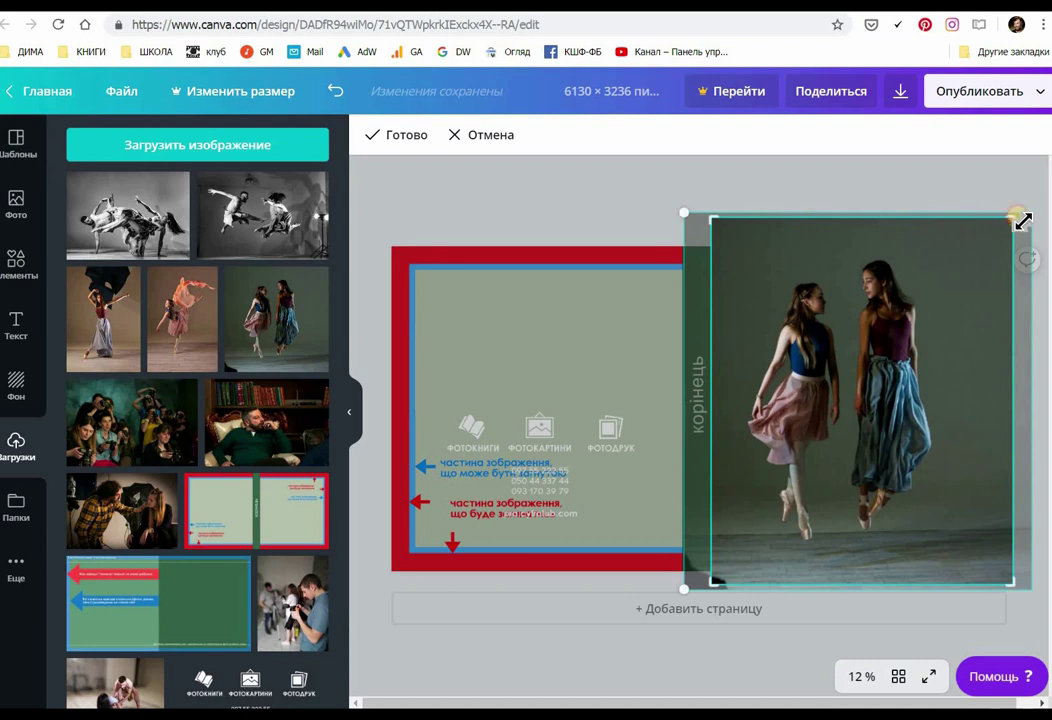
pyautogui.press('Return')
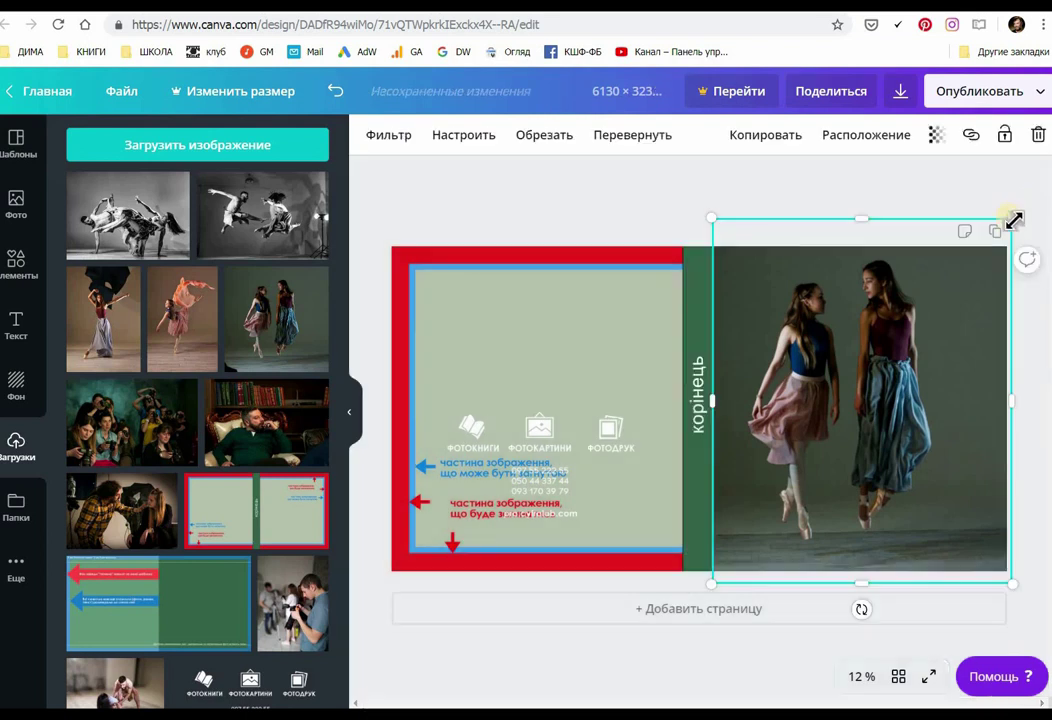
pyautogui.moveTo(868, 224); pyautogui.dragTo(872, 243)
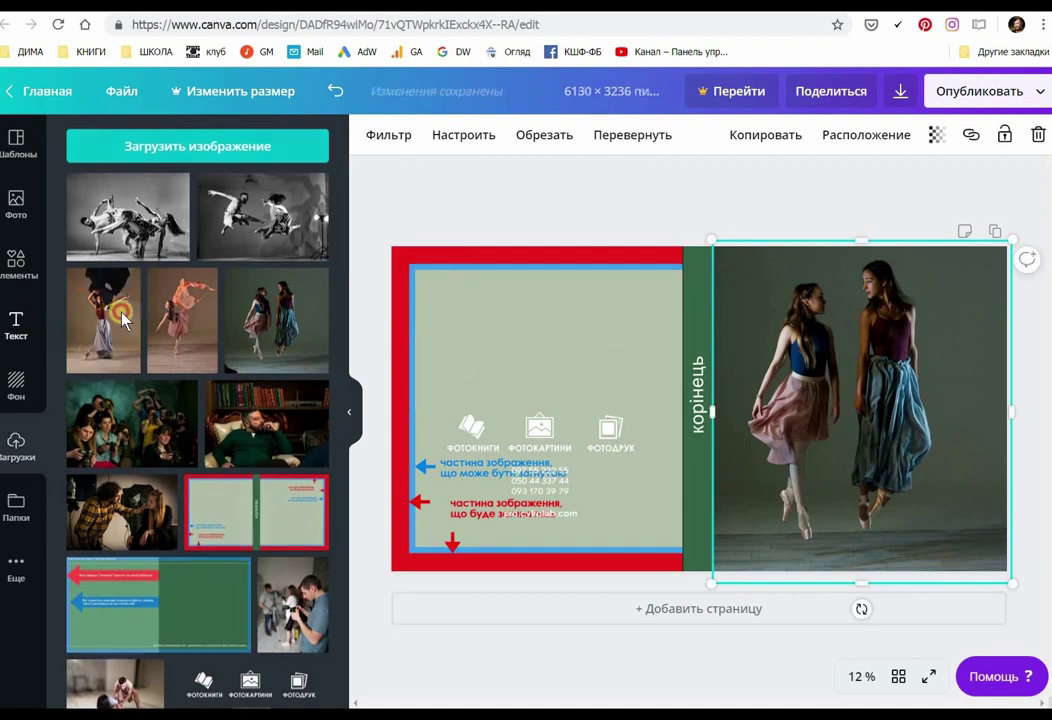
# Step: Add the "СИЛА ТРАВЫ" text combination to the front cover and clear its product description text
pyautogui.click(17, 325)
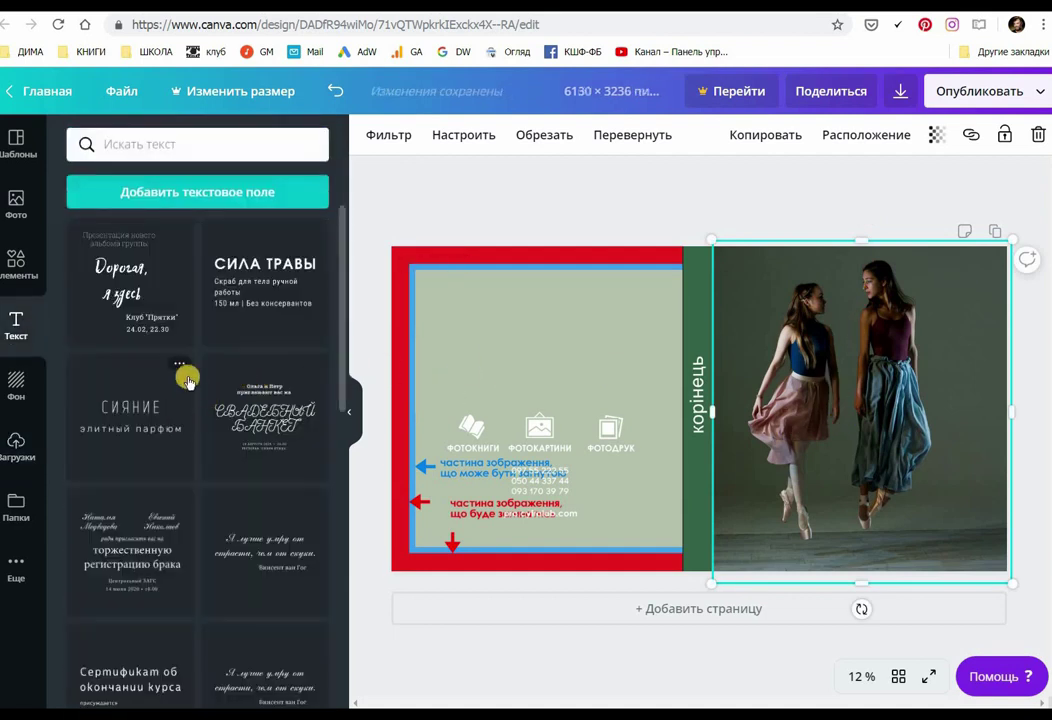
pyautogui.moveTo(210, 230); pyautogui.dragTo(805, 404)
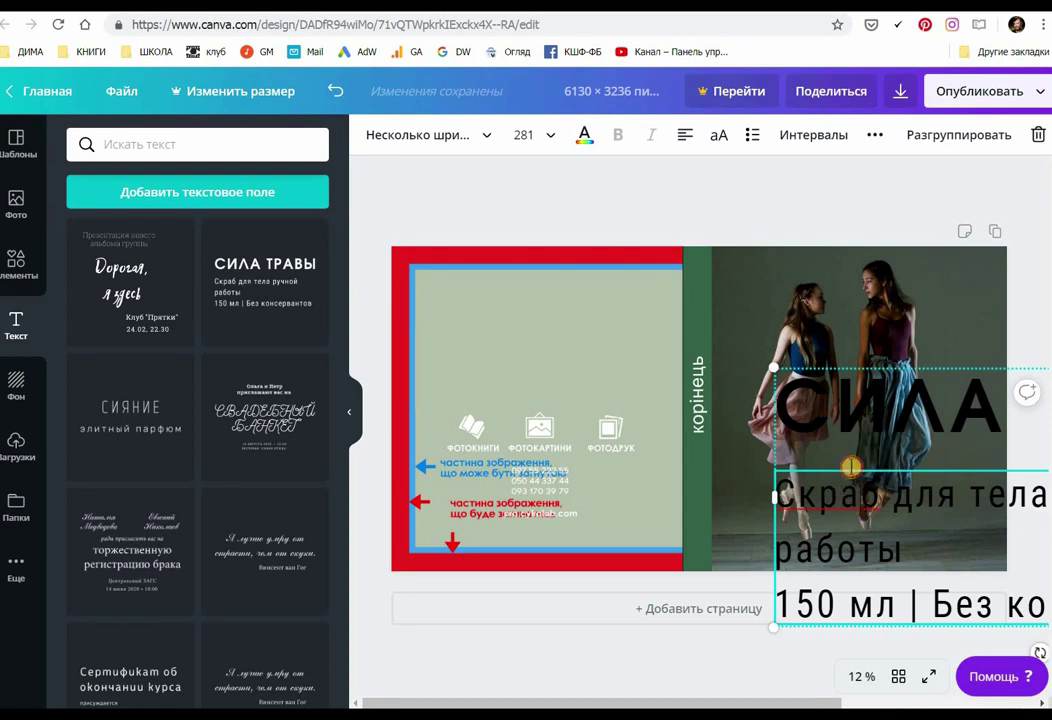
pyautogui.click(704, 636)
pyautogui.click(793, 534)
pyautogui.click(822, 484)
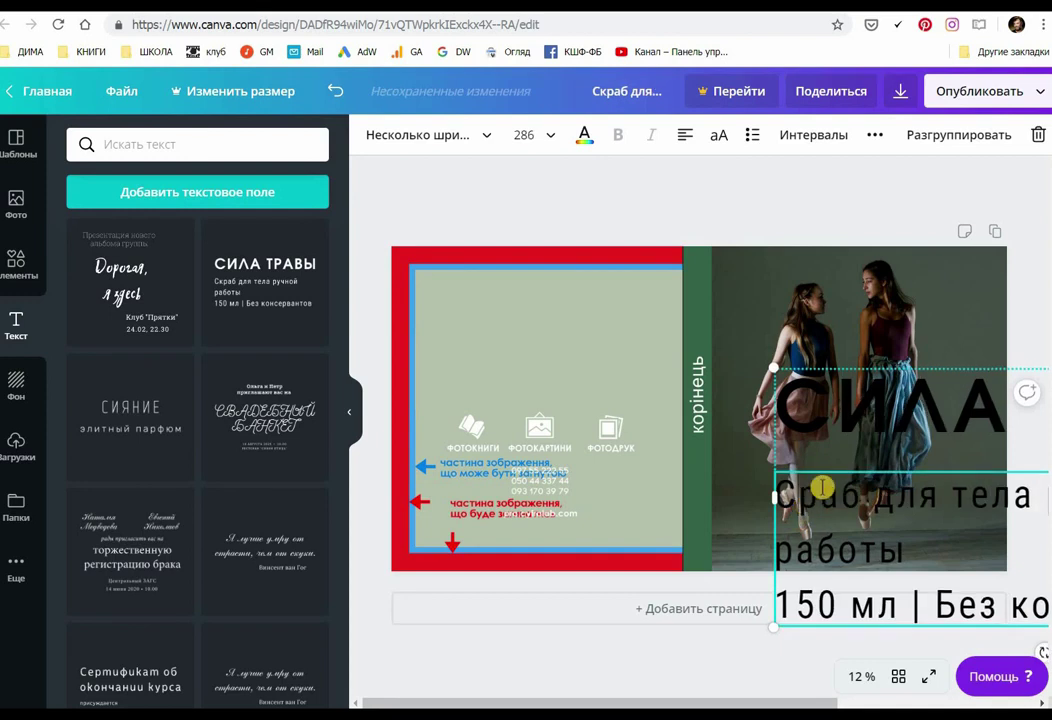
pyautogui.doubleClick(828, 476)
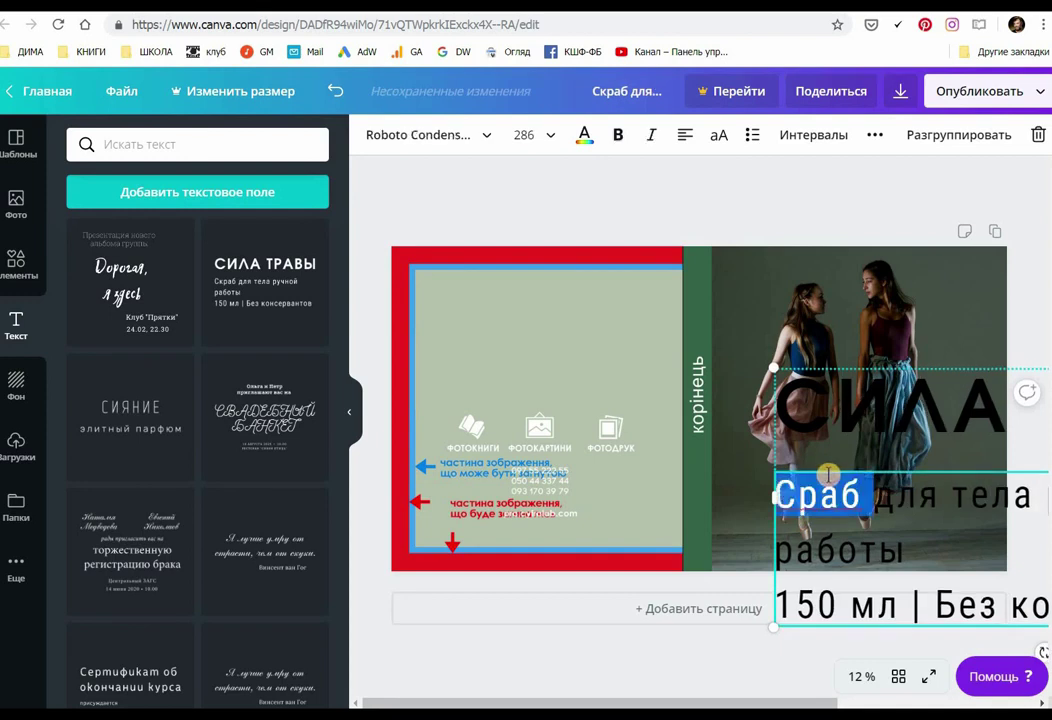
pyautogui.hotkey('ctrl', 'a')
pyautogui.press('BackSpace')
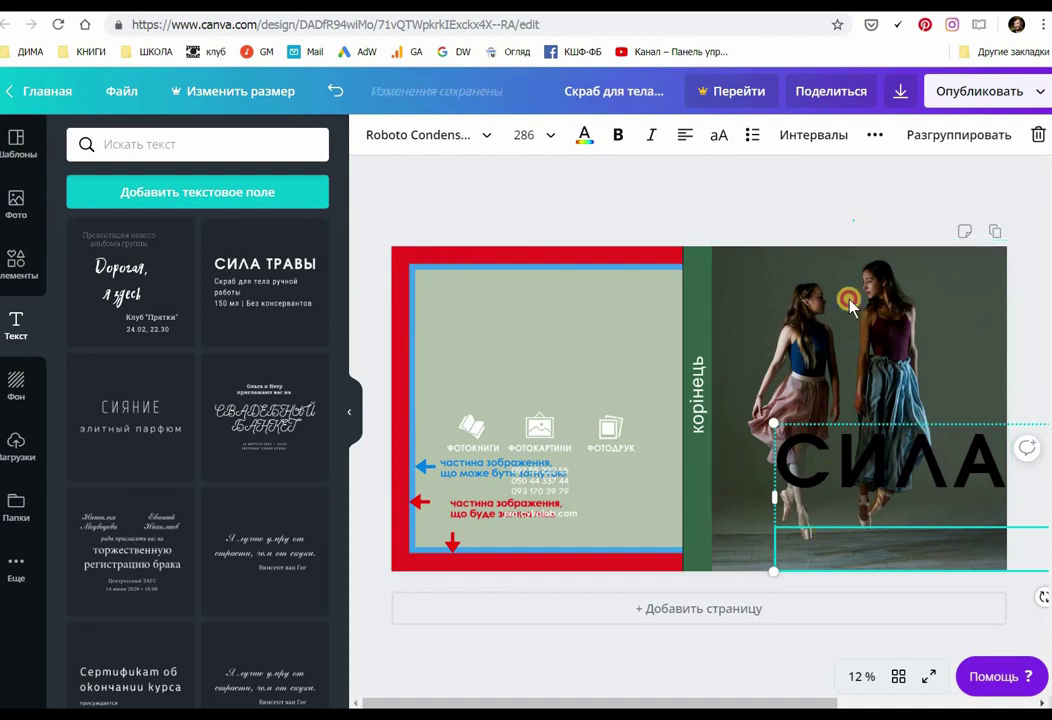
# Step: Get rid of the emptied description box and set the remaining "СИЛА ТРАВЫ" heading's font size to 80
pyautogui.click(852, 229)
pyautogui.click(843, 538)
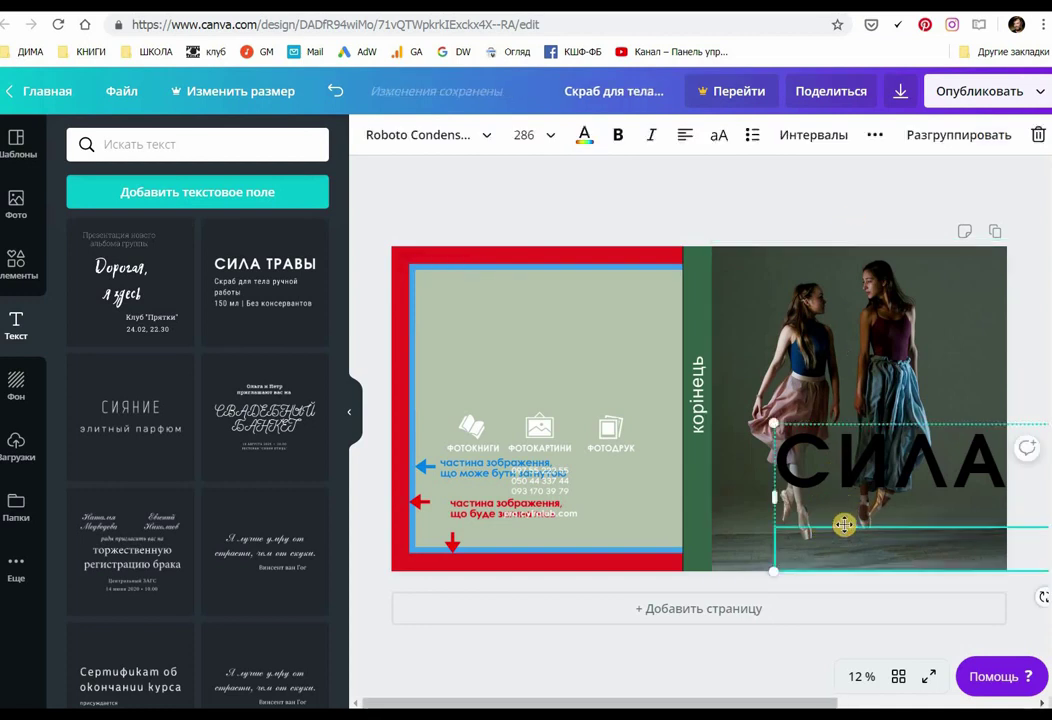
pyautogui.click(843, 538)
pyautogui.click(844, 537)
pyautogui.click(842, 470)
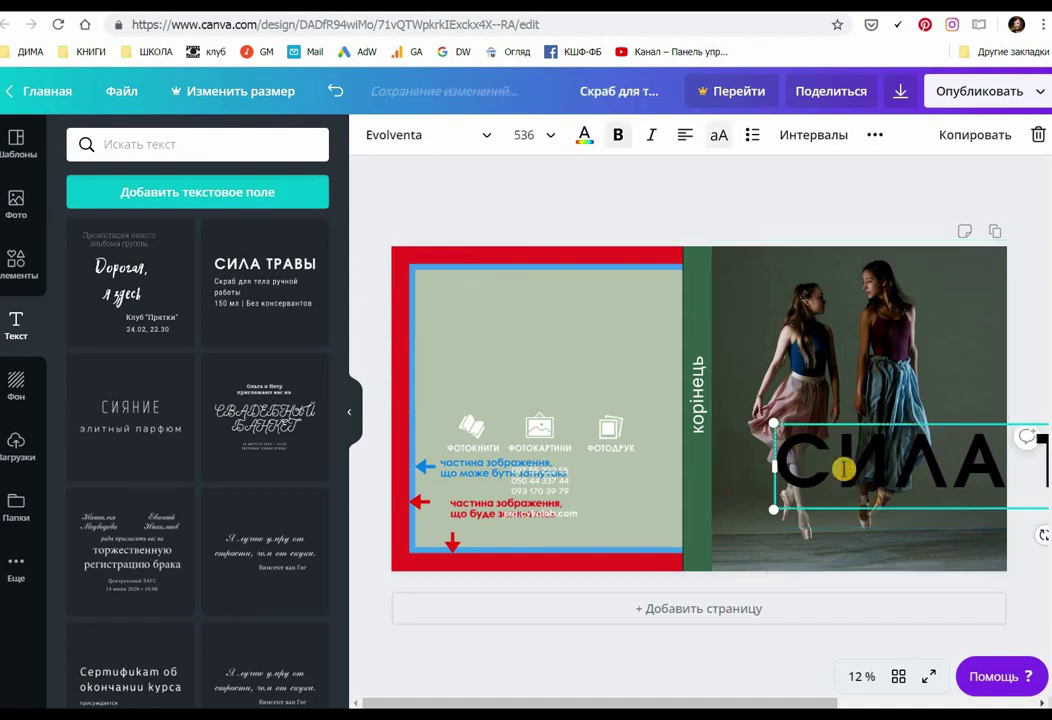
pyautogui.doubleClick(843, 469)
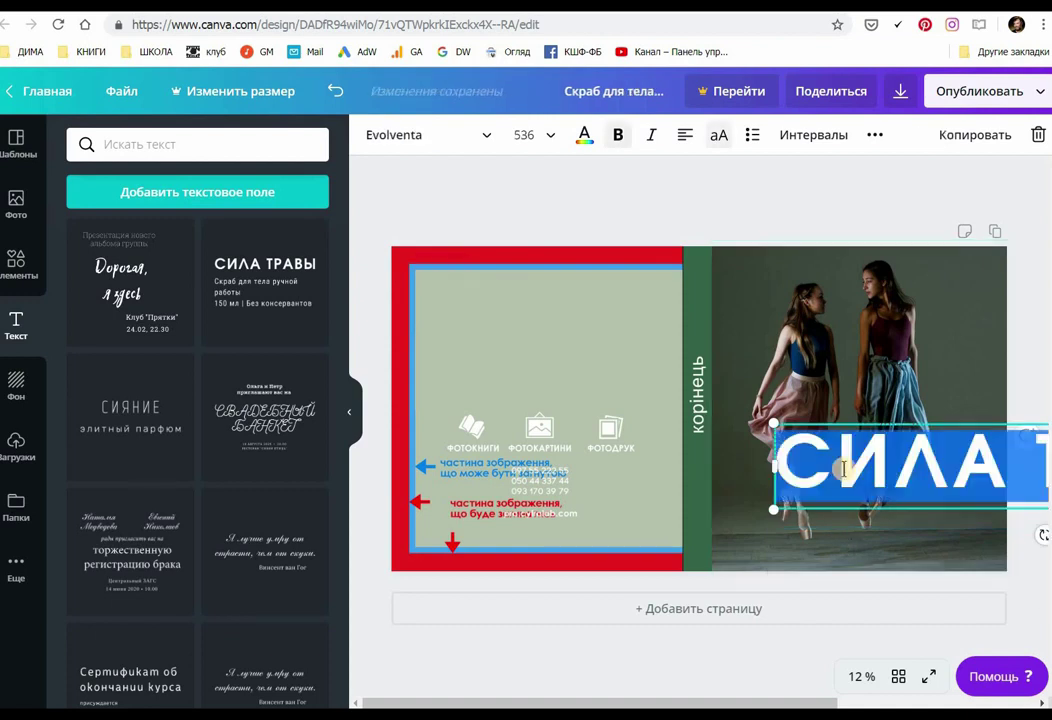
pyautogui.click(542, 135)
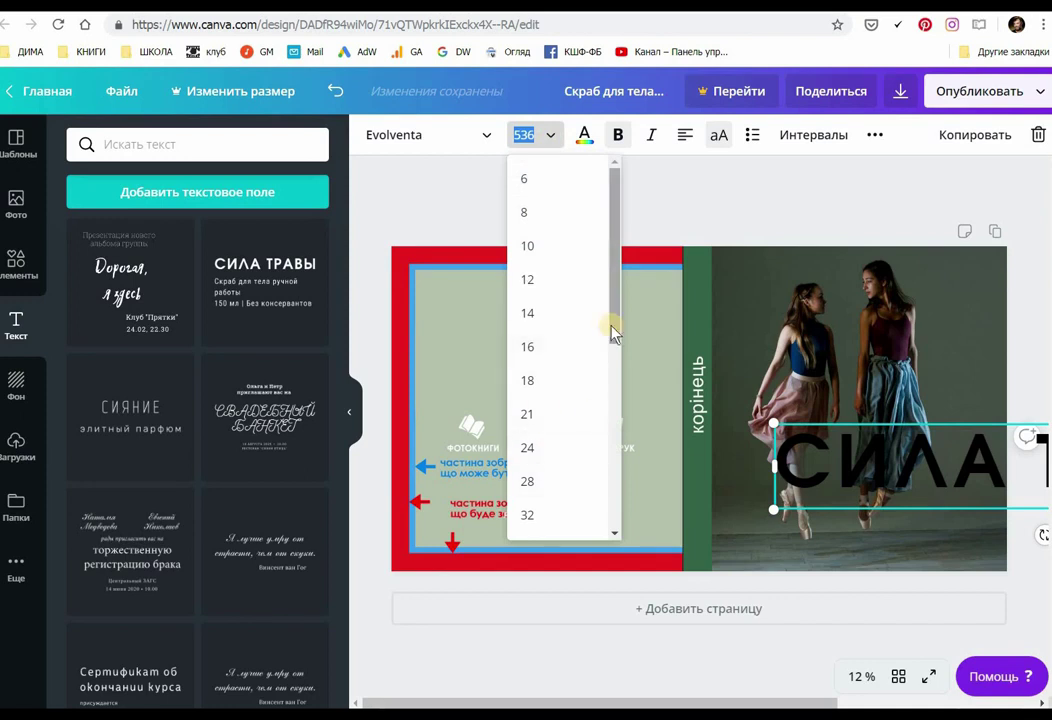
pyautogui.moveTo(612, 333); pyautogui.dragTo(606, 427)
pyautogui.click(546, 533)
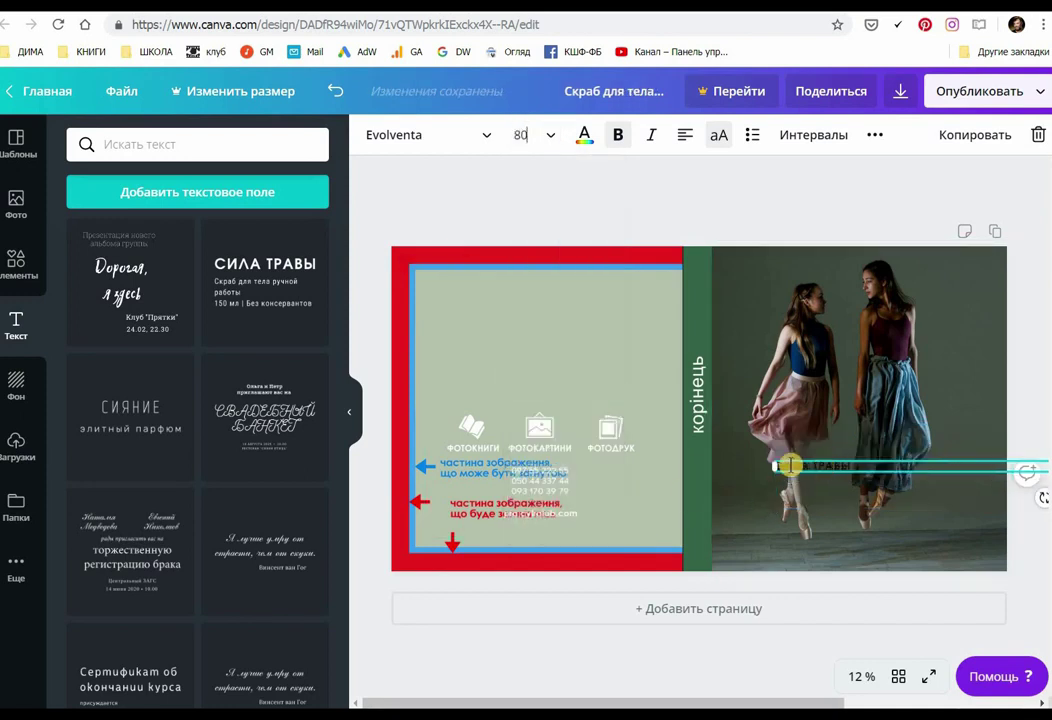
# Step: Move the heading below the dancers, colour it white, and turn off its all-caps formatting
pyautogui.moveTo(807, 459); pyautogui.dragTo(819, 533)
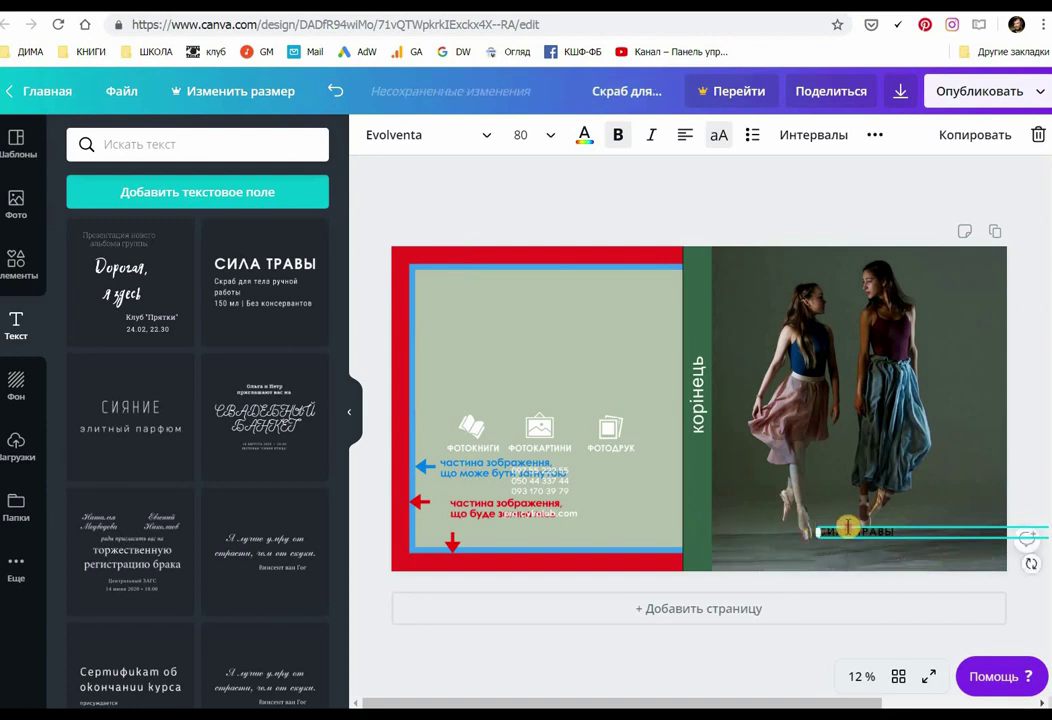
pyautogui.click(585, 137)
pyautogui.click(305, 277)
pyautogui.click(716, 134)
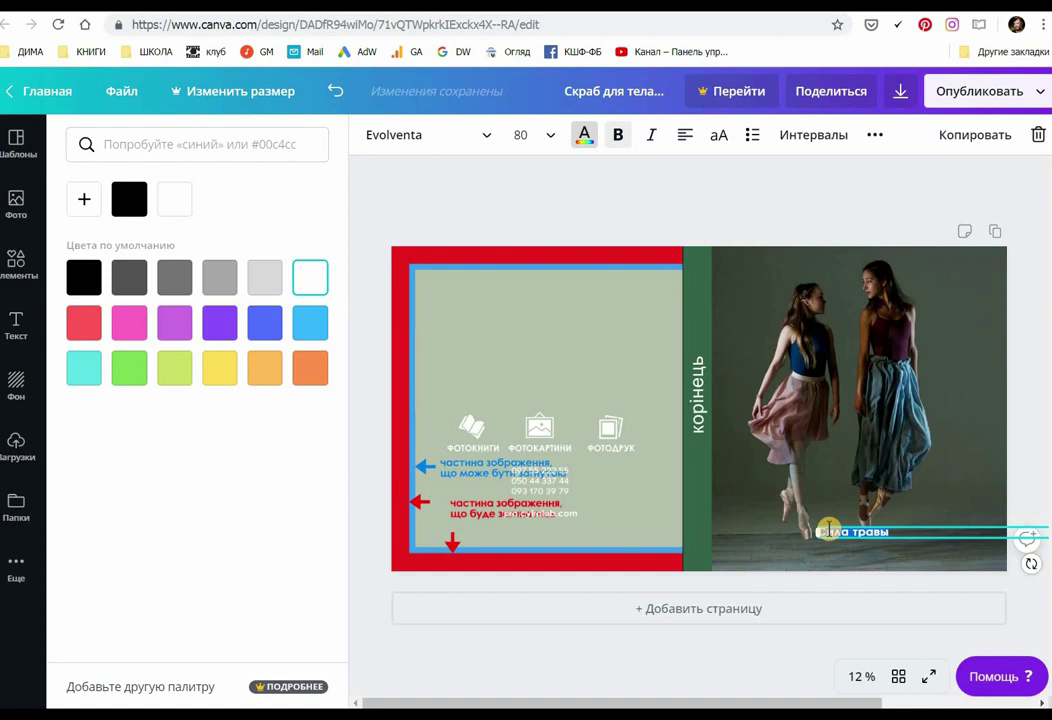
# Step: Replace the heading text with "Линии Грации и Красоты", centre-align it, and fit its box within the lower front cover
pyautogui.press('BackSpace')
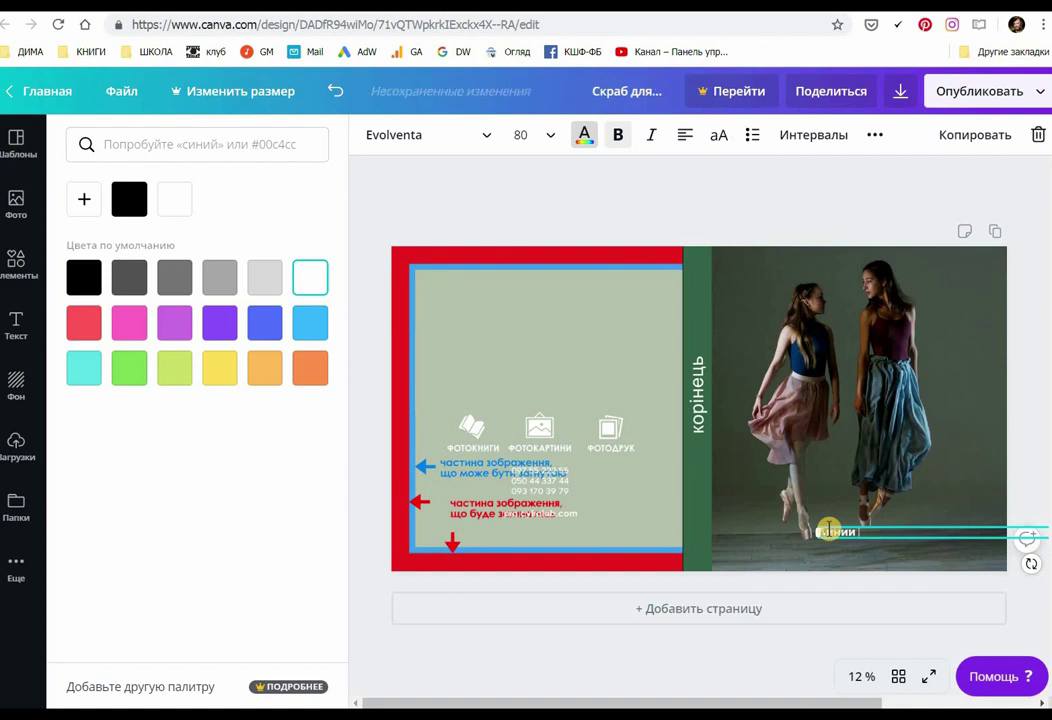
pyautogui.write('Линии Грации и Красоты')
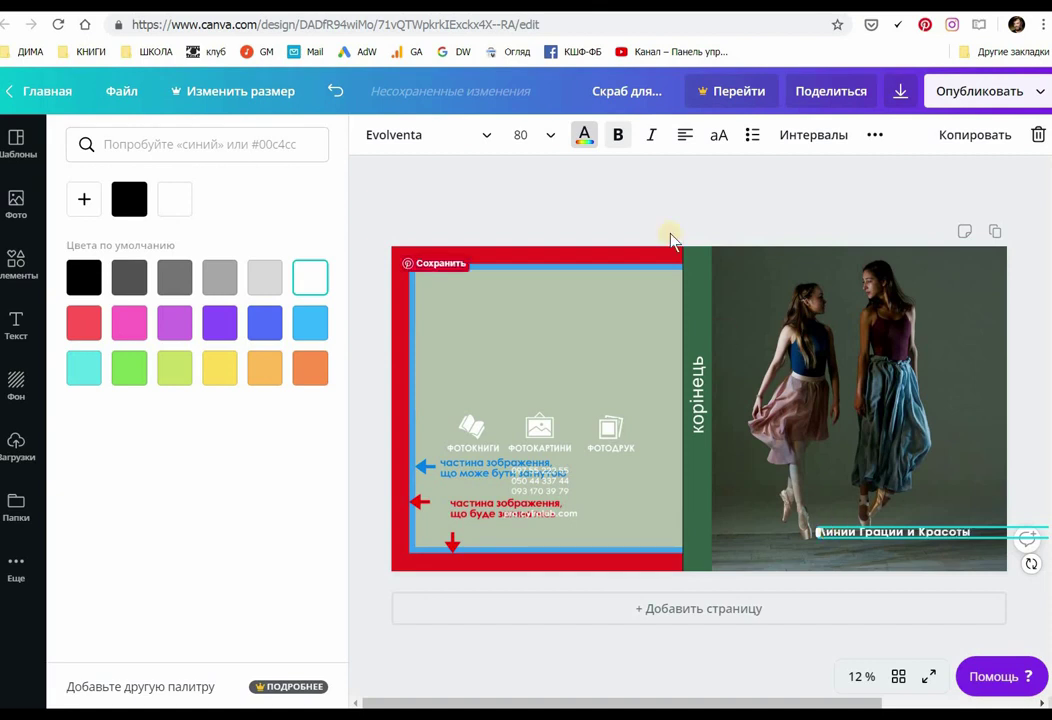
pyautogui.click(686, 137)
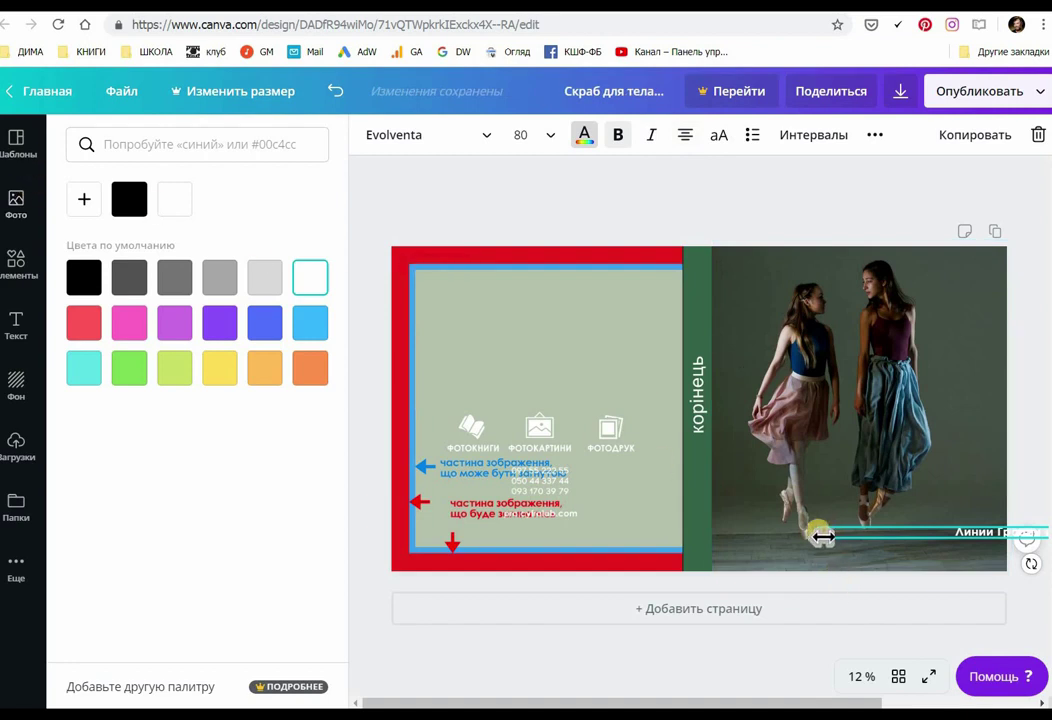
pyautogui.moveTo(820, 537); pyautogui.dragTo(848, 521)
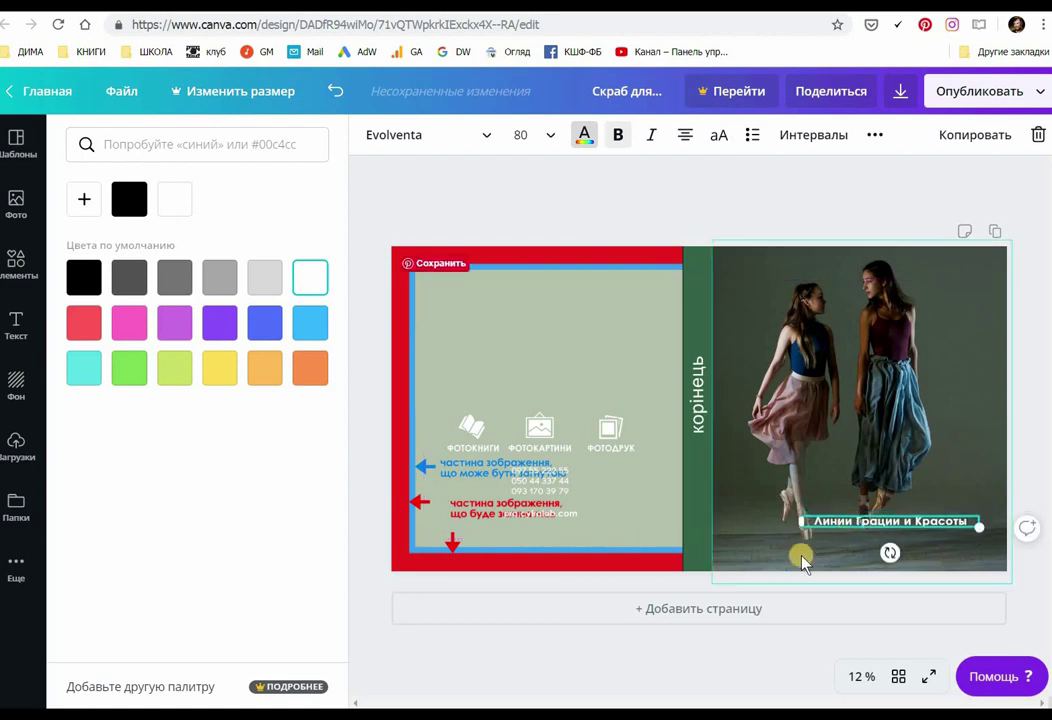
# Step: Delete the red-bordered template from the cover and apply the dark blue-violet gradient as the page background
pyautogui.click(640, 308)
pyautogui.doubleClick(606, 286)
pyautogui.press('Delete')
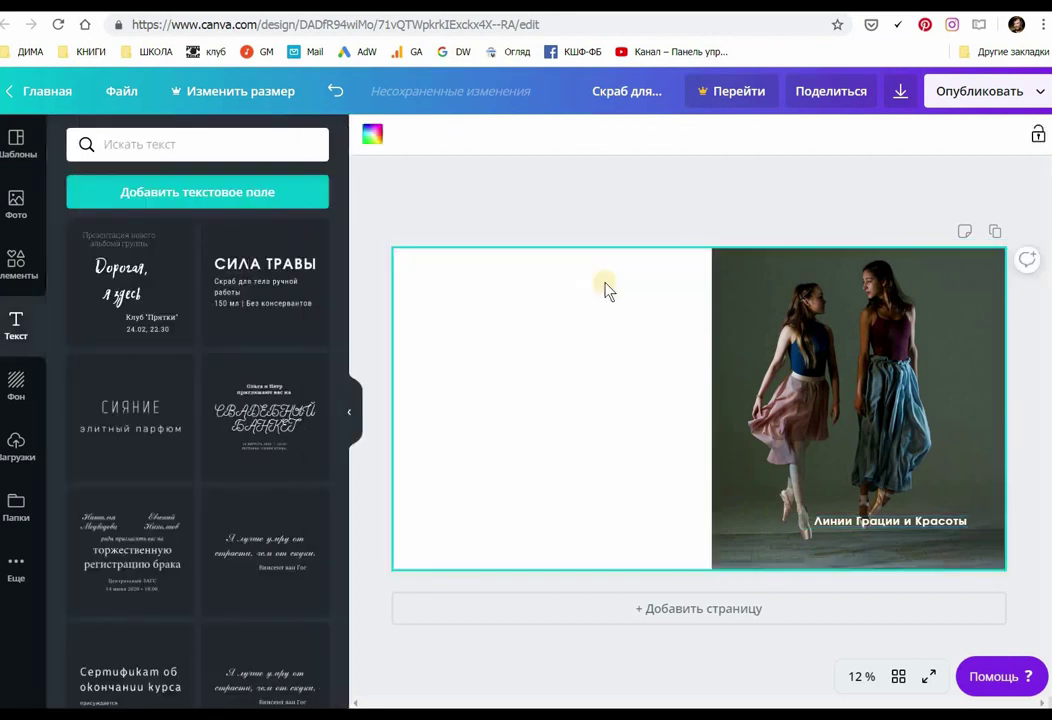
pyautogui.click(558, 292)
pyautogui.click(14, 383)
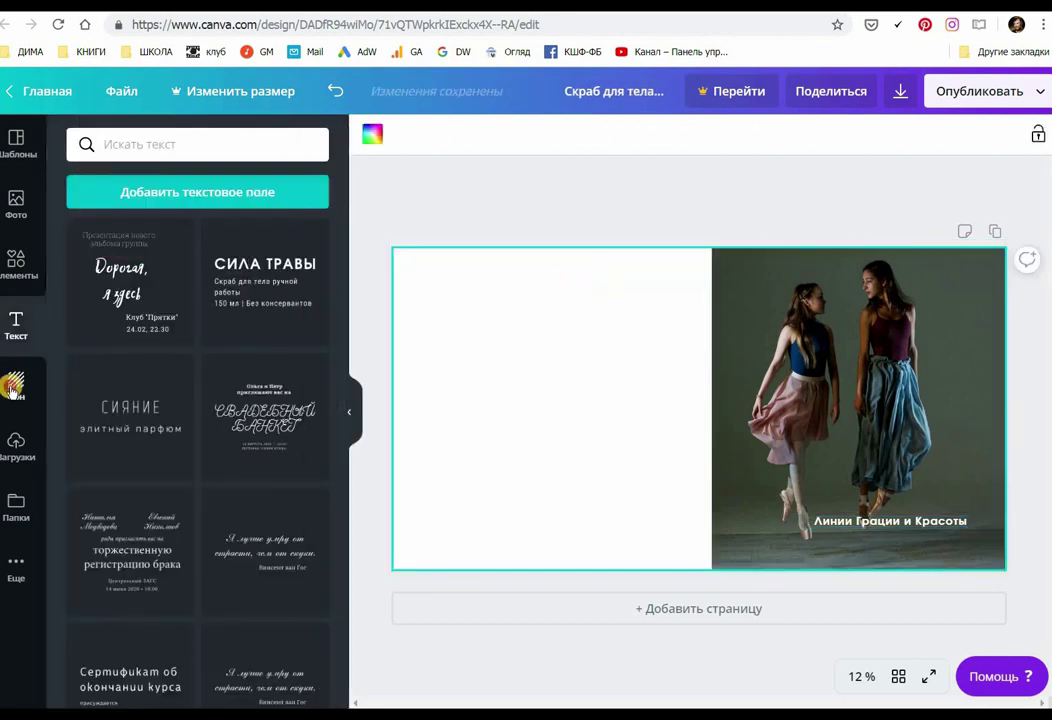
pyautogui.moveTo(106, 335); pyautogui.dragTo(406, 304)
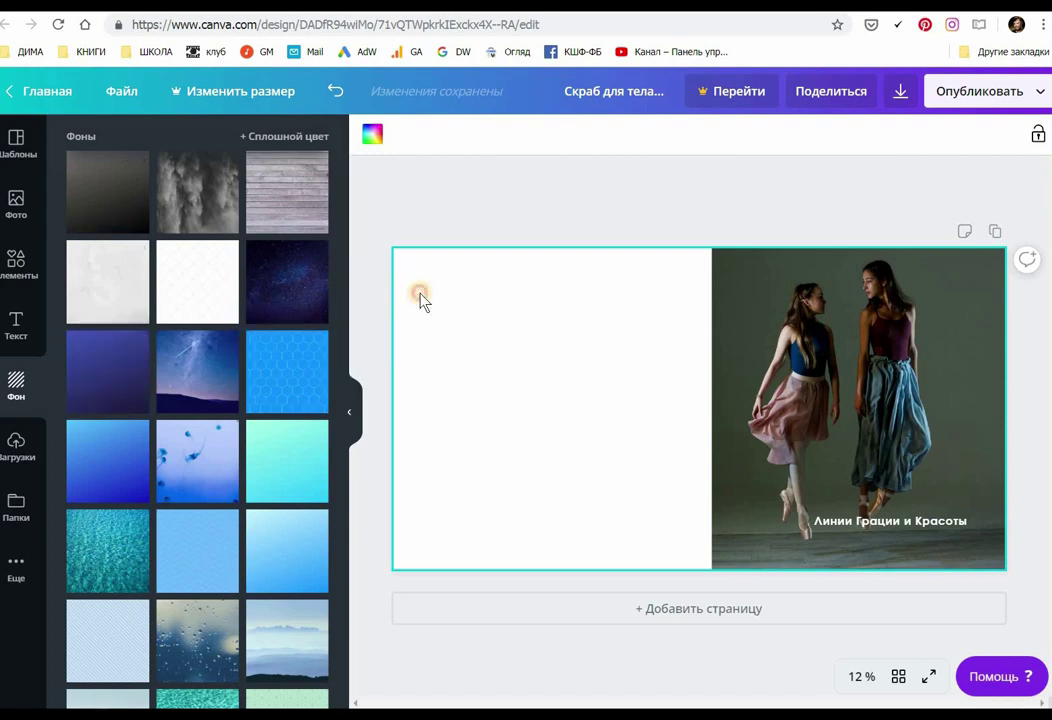
pyautogui.click(135, 363)
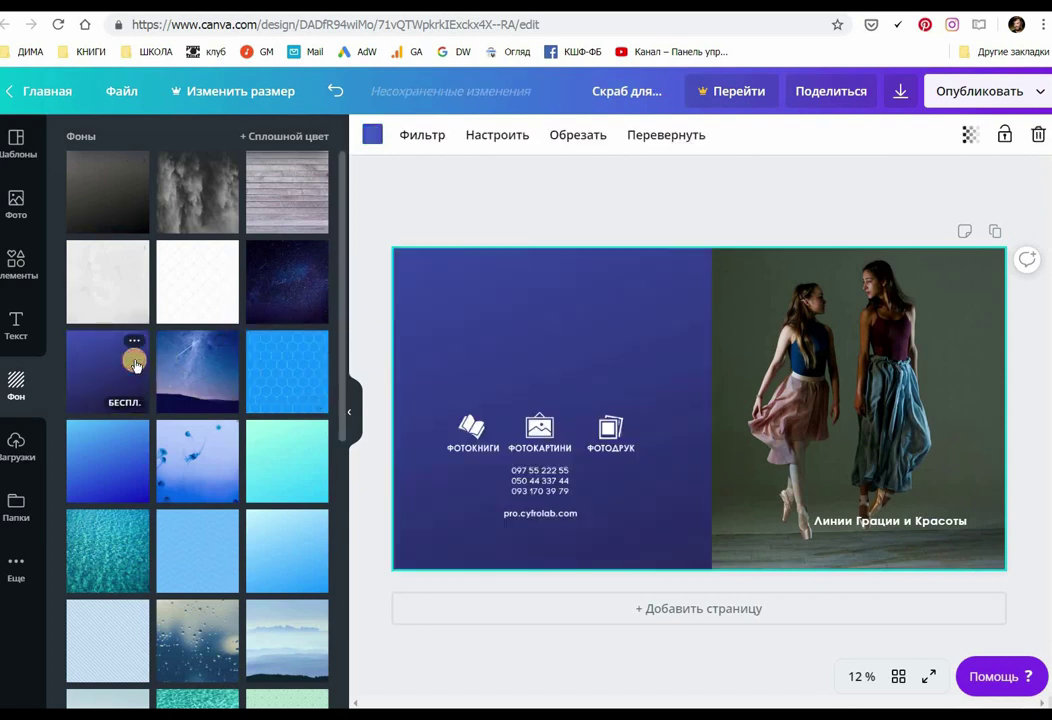
pyautogui.click(538, 427)
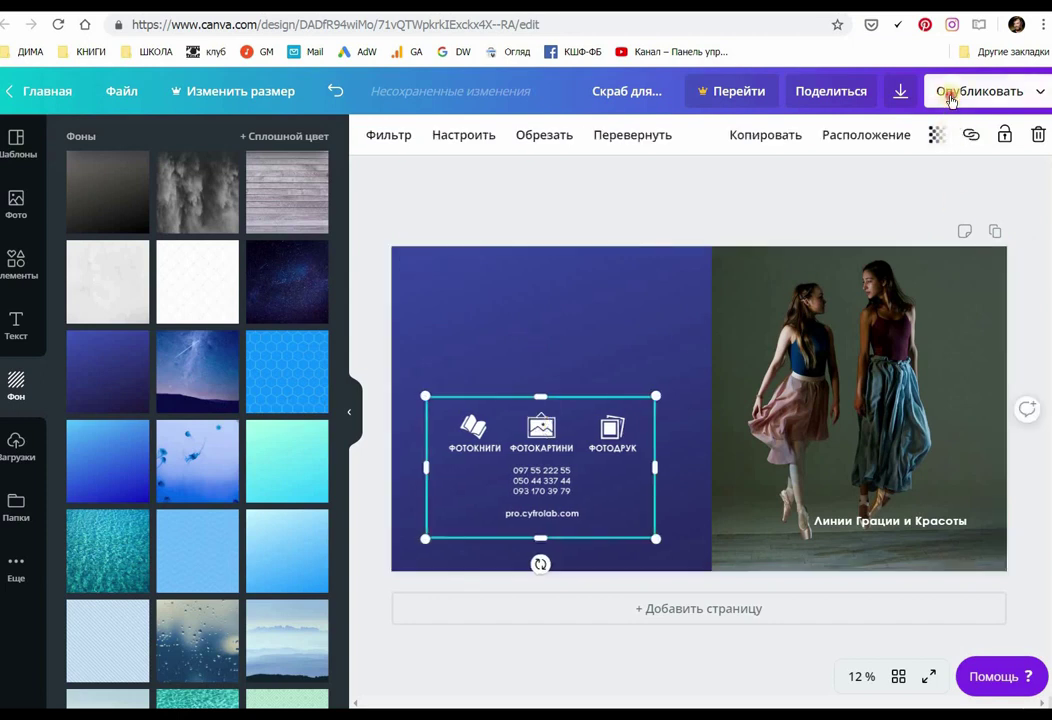
# Step: Choose the file type, download the finished cover, and dismiss the Canva Pro trial offer
pyautogui.click(949, 93)
pyautogui.click(876, 189)
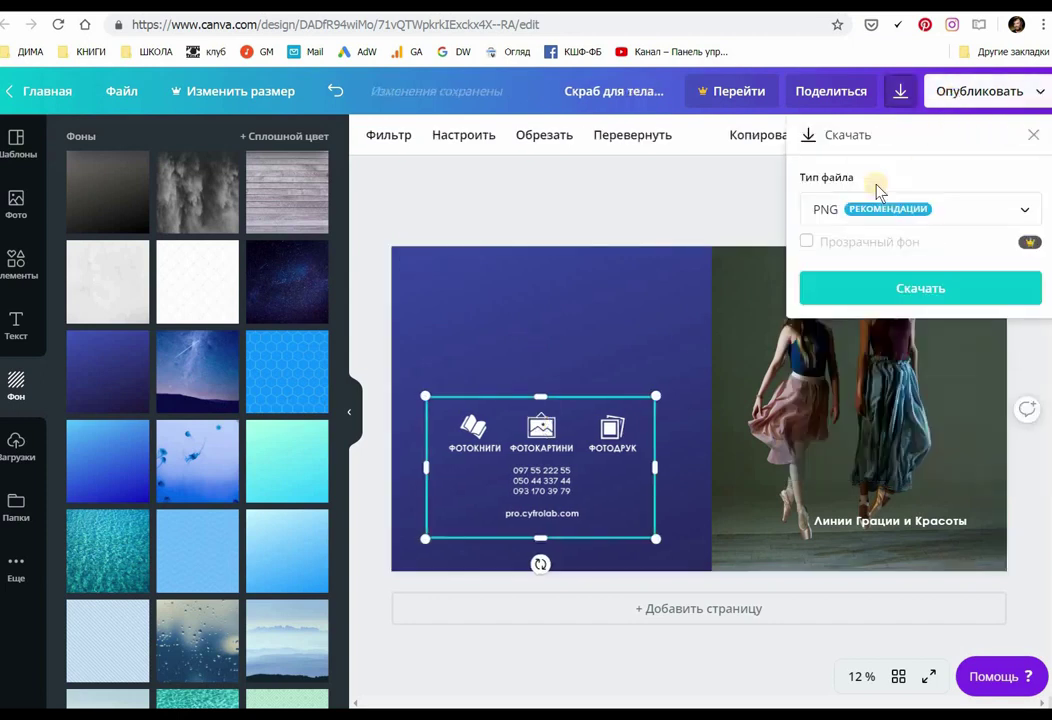
pyautogui.click(866, 206)
pyautogui.click(846, 270)
pyautogui.click(888, 251)
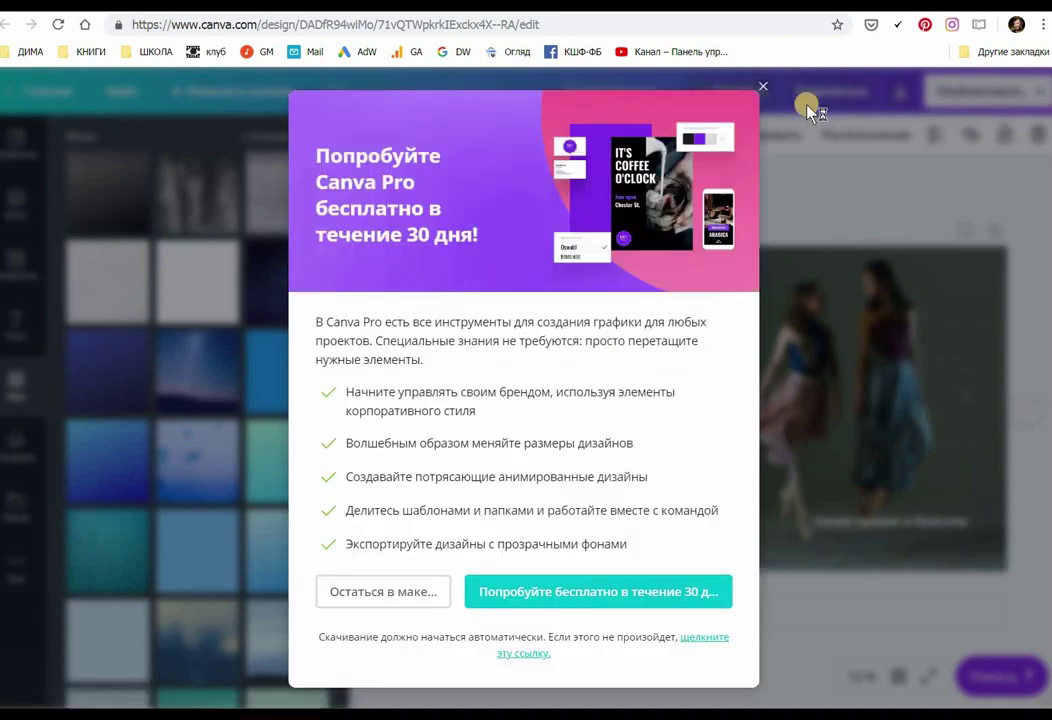
pyautogui.click(763, 86)
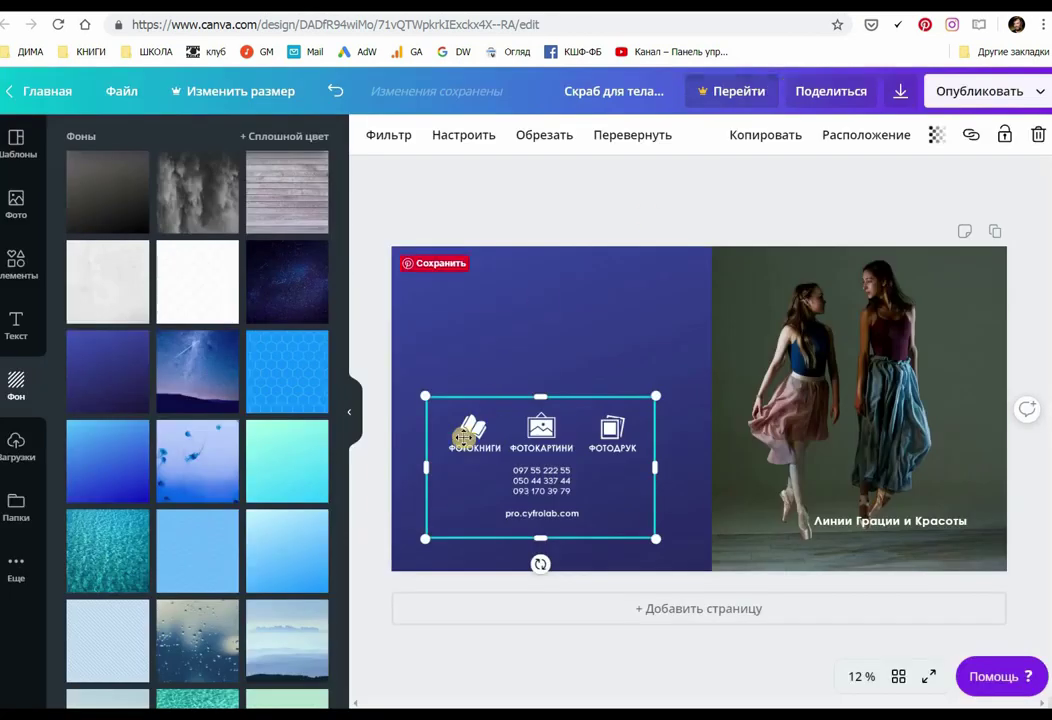
# Step: Switch to the Downloads folder and rename the downloaded cover image as cover.jpg
pyautogui.hotkey('alt', 'Tab')
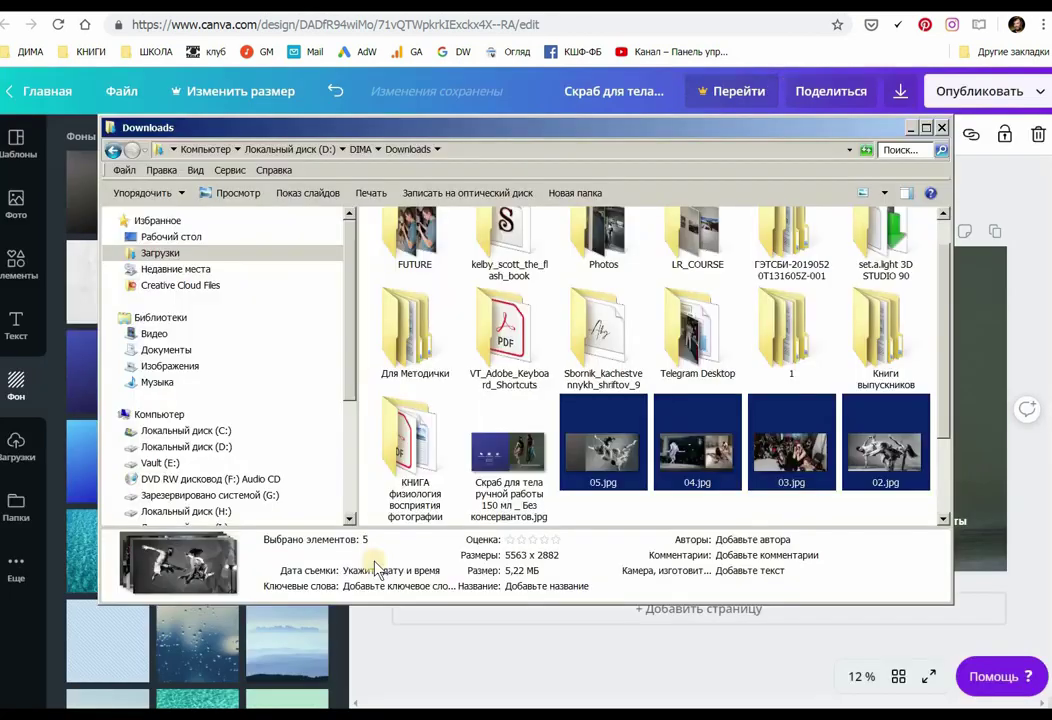
pyautogui.click(499, 500)
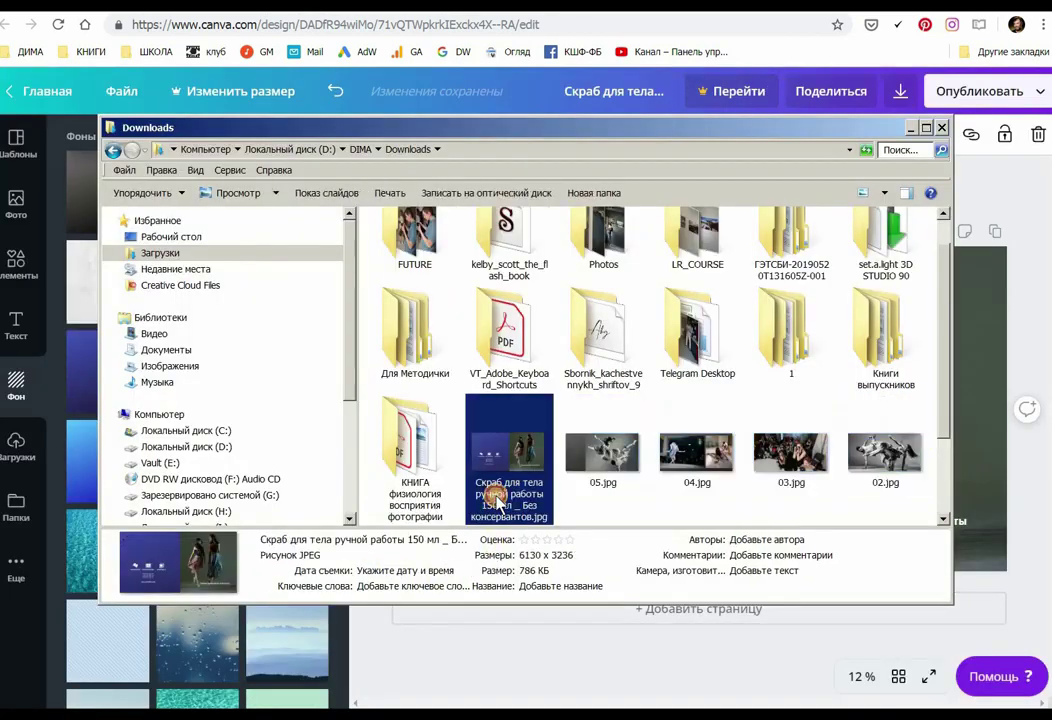
pyautogui.click(499, 503)
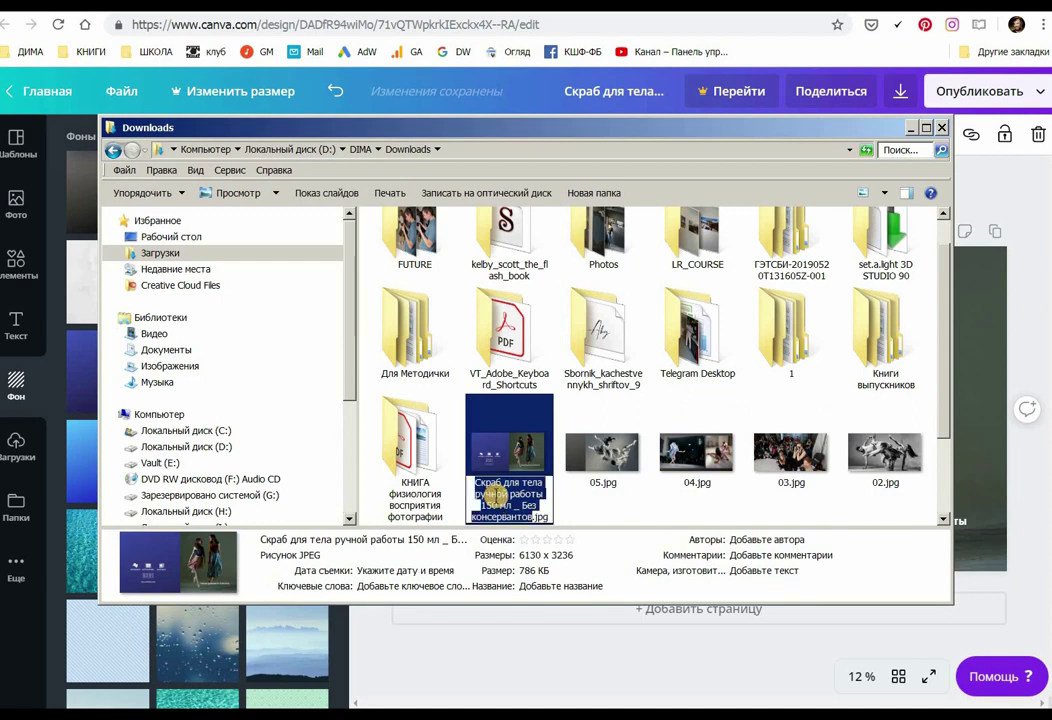
pyautogui.write('0')
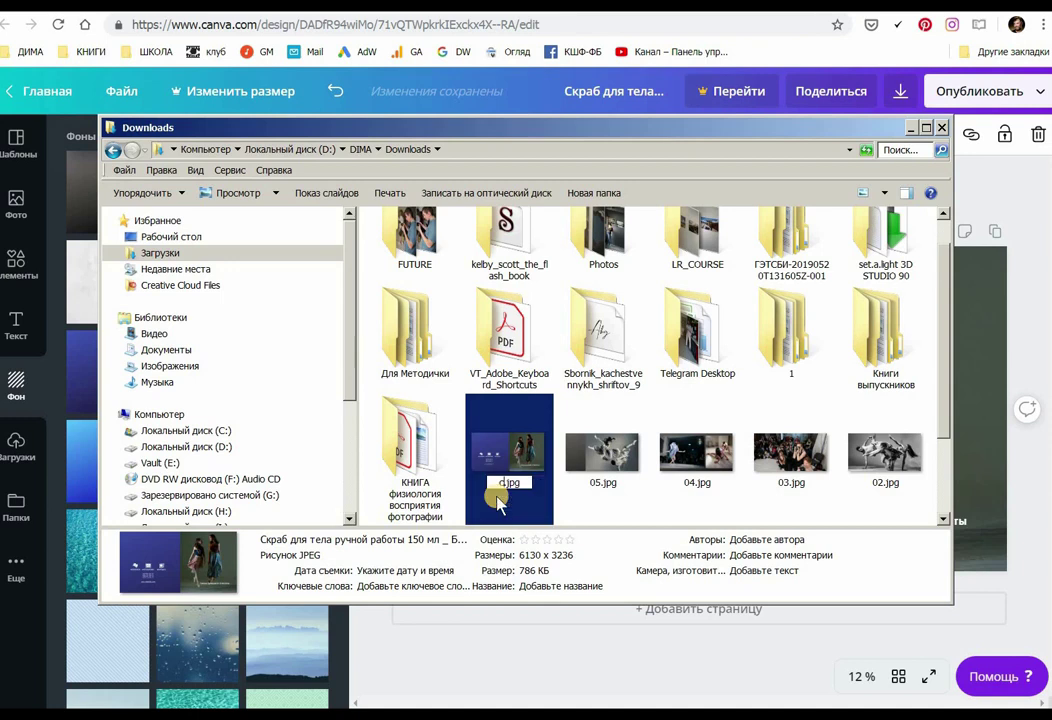
pyautogui.press('Return')
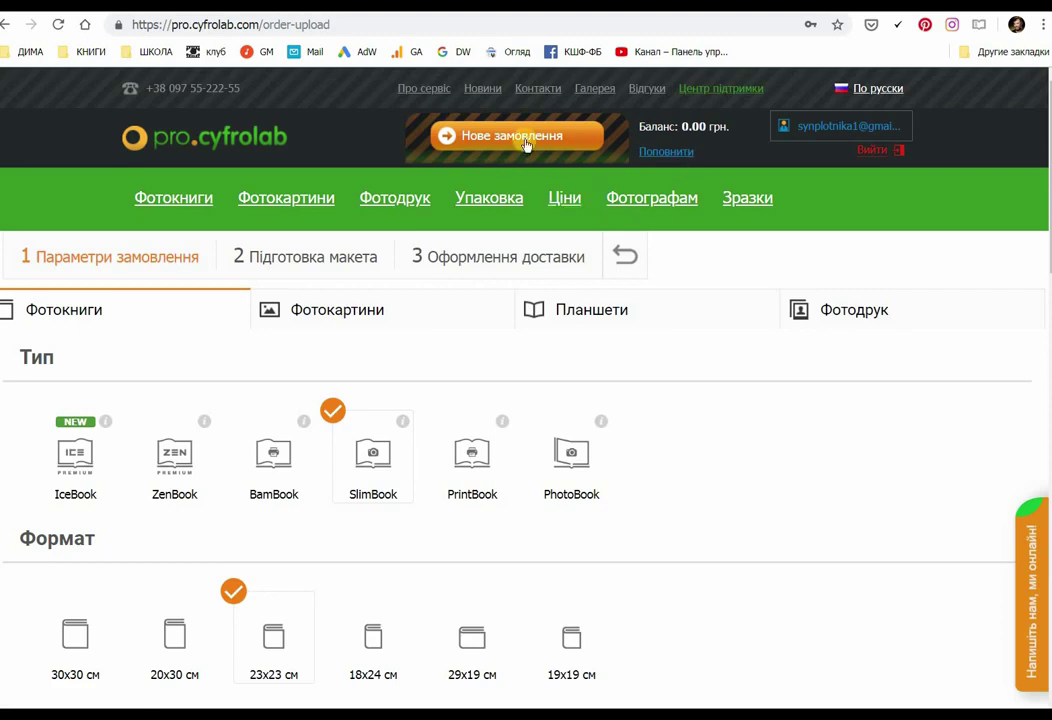
# Step: In the pro.cyfrolab order, keep SlimBook, 23x23 см, 10 matte spreads, Фотообкладинка, no gift packaging and one copy, and proceed to image upload
pyautogui.scroll(-2, 307, 517)
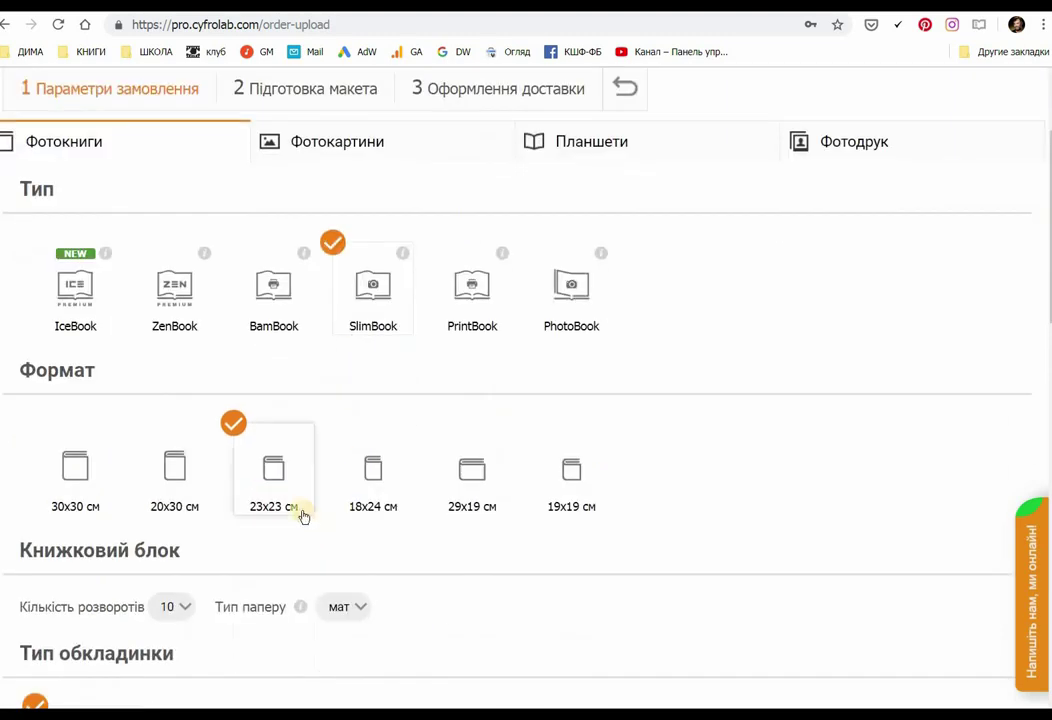
pyautogui.scroll(-3, 265, 525)
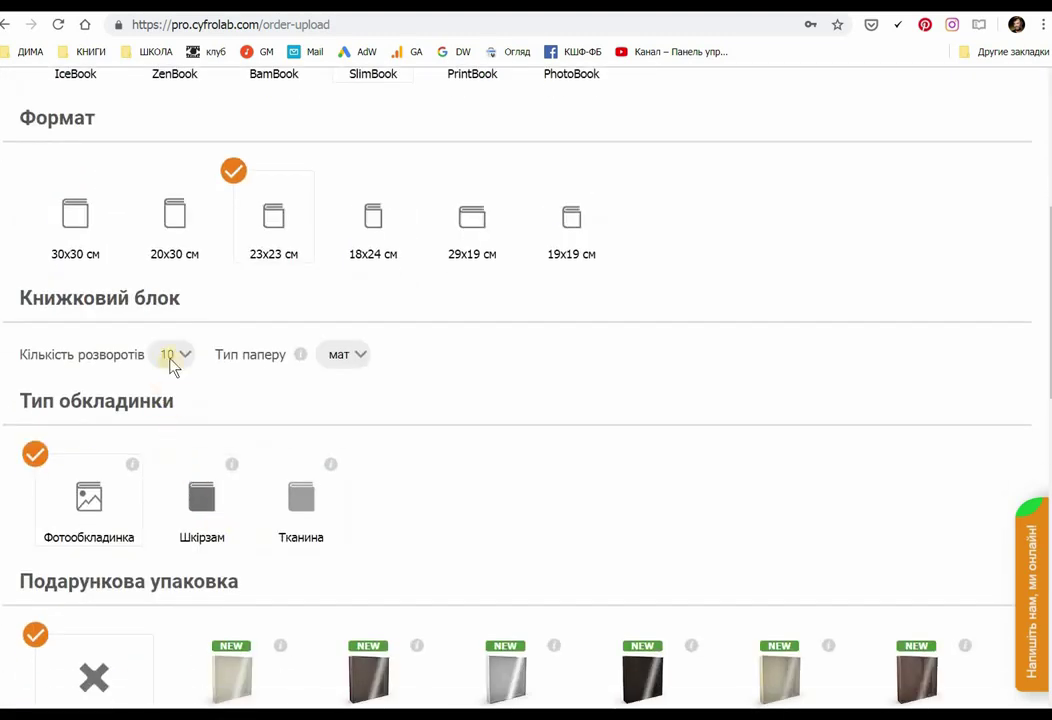
pyautogui.click(171, 358)
pyautogui.click(170, 356)
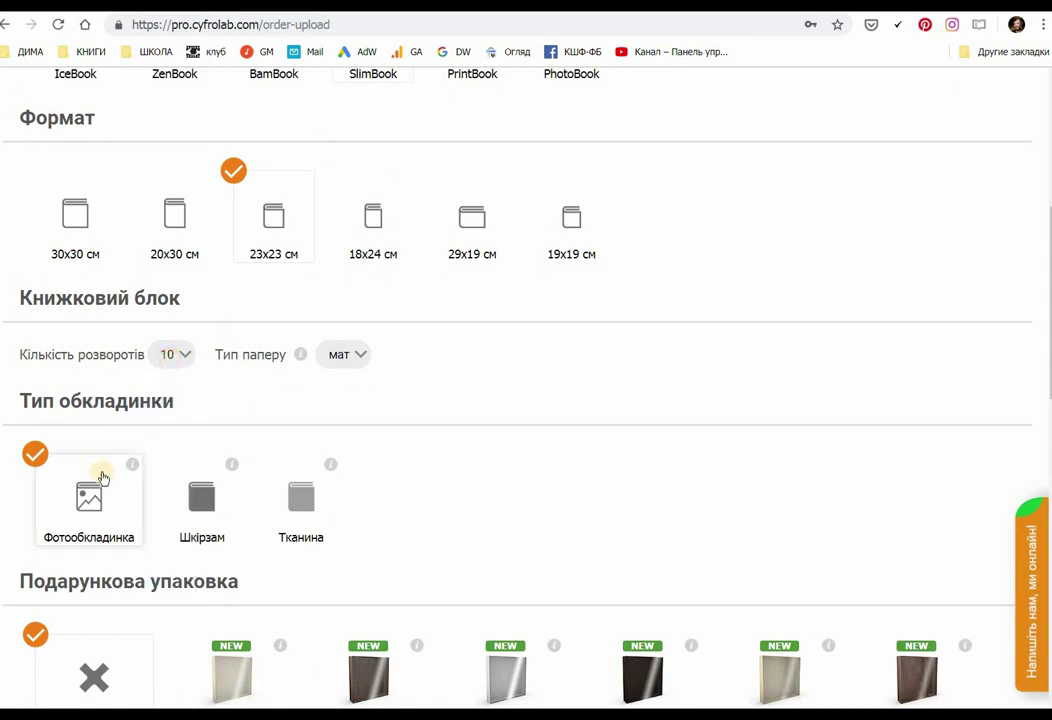
pyautogui.scroll(-3, 70, 493)
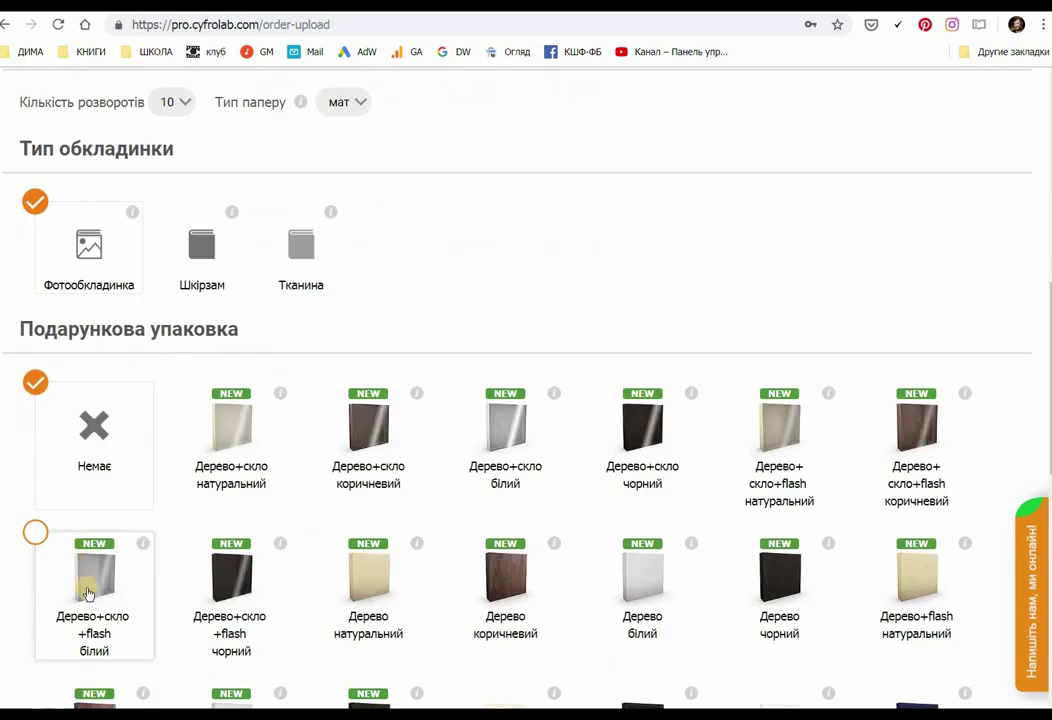
pyautogui.scroll(-3, 90, 592)
pyautogui.scroll(-3, 96, 600)
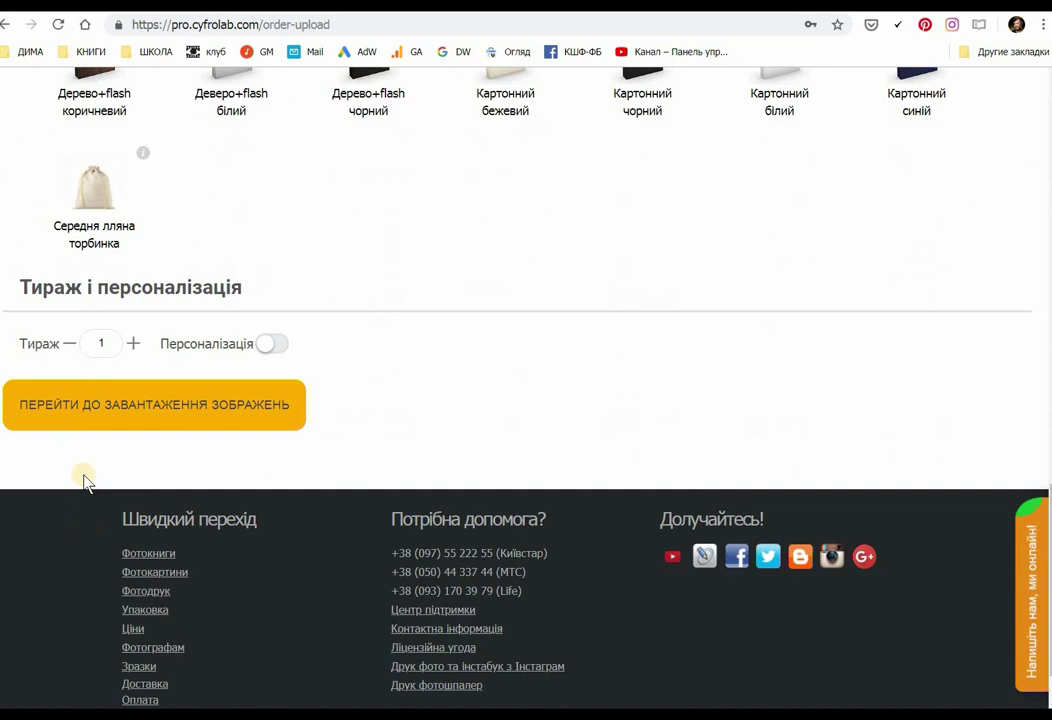
pyautogui.click(123, 416)
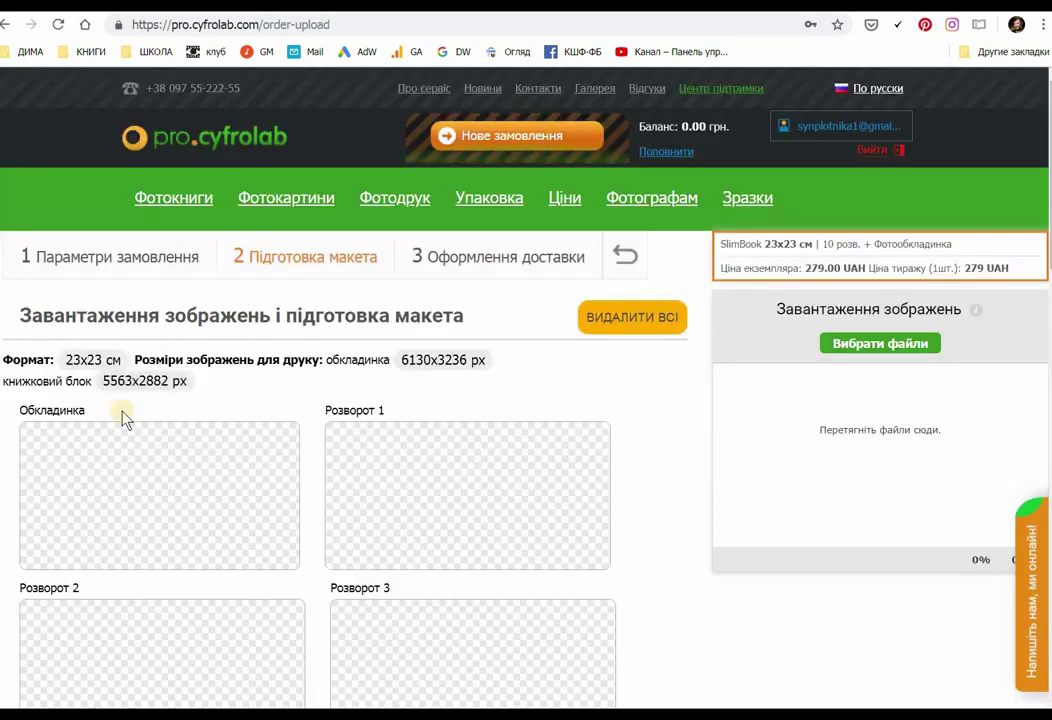
# Step: Upload cover.jpg and spreads 01.jpg to 05.jpg from the Downloads folder into the photobook layout and check their placement
pyautogui.click(836, 346)
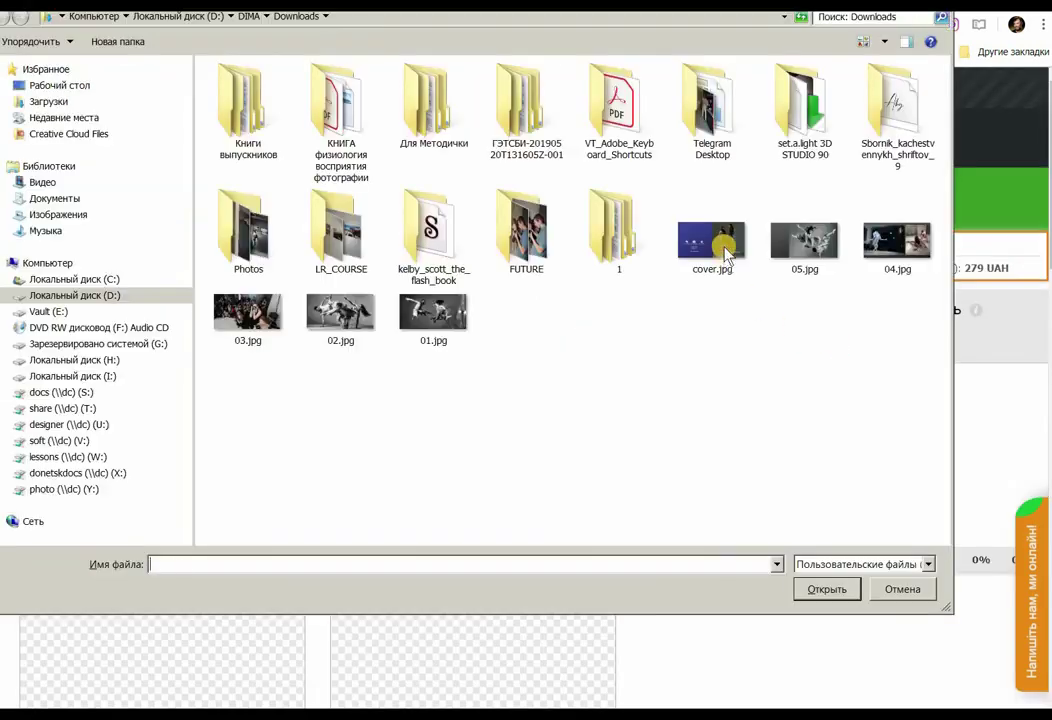
pyautogui.click(714, 240)
pyautogui.keyDown('shift'); pyautogui.click(433, 315); pyautogui.keyUp('shift')
pyautogui.click(824, 589)
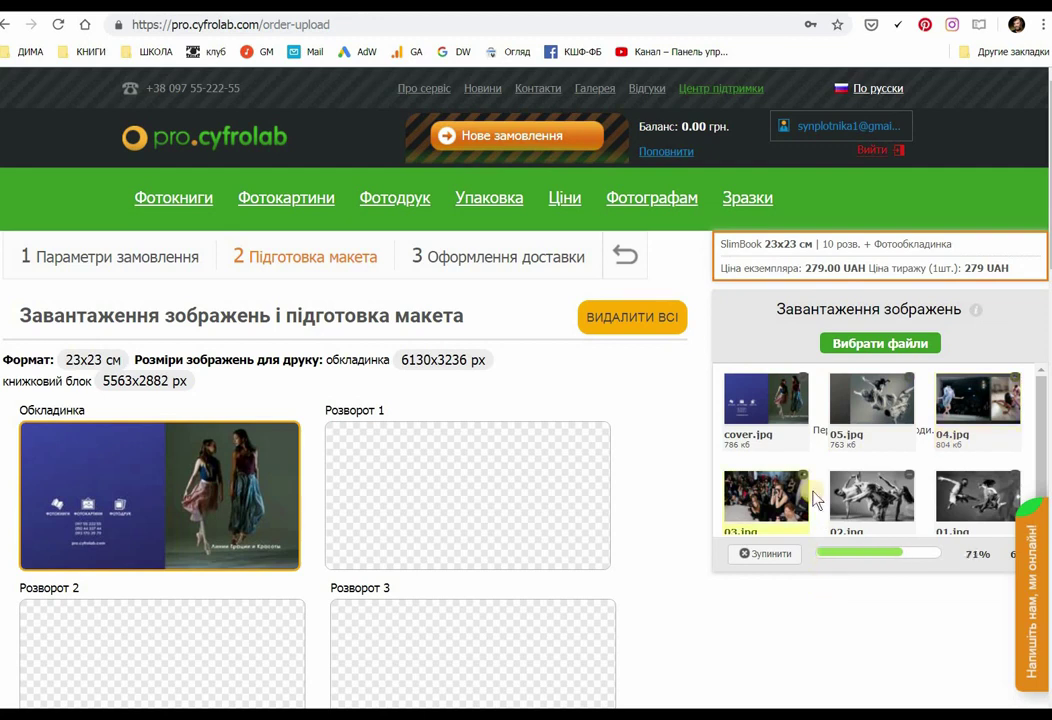
pyautogui.scroll(-2, 505, 495)
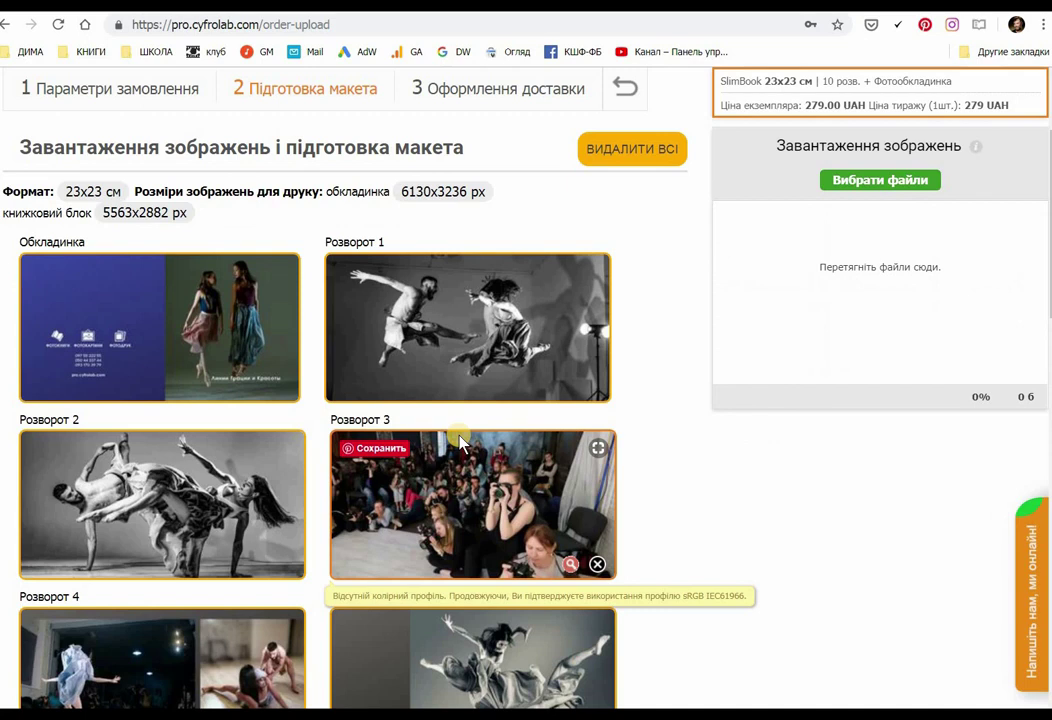